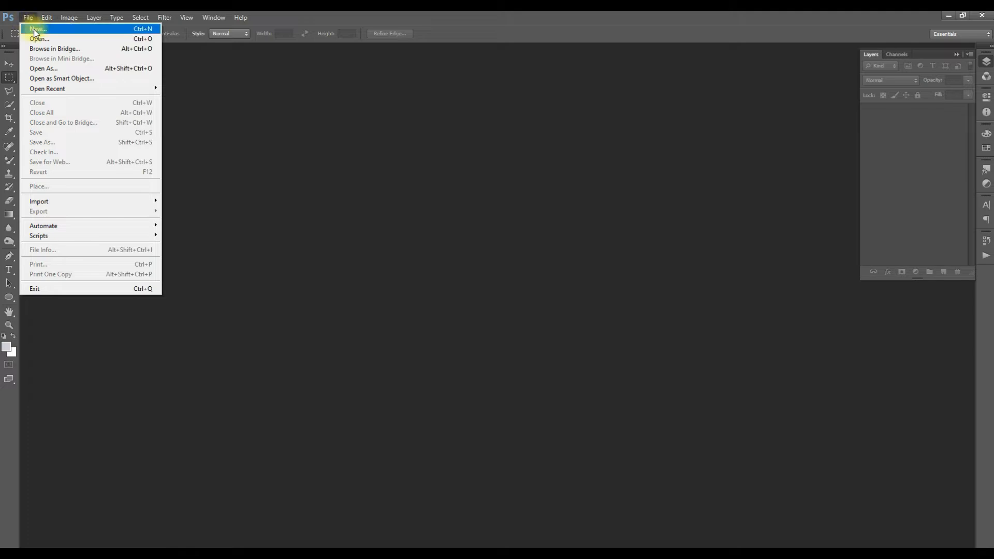
- Open the portrait photo photo1.jpg
click(39, 38)
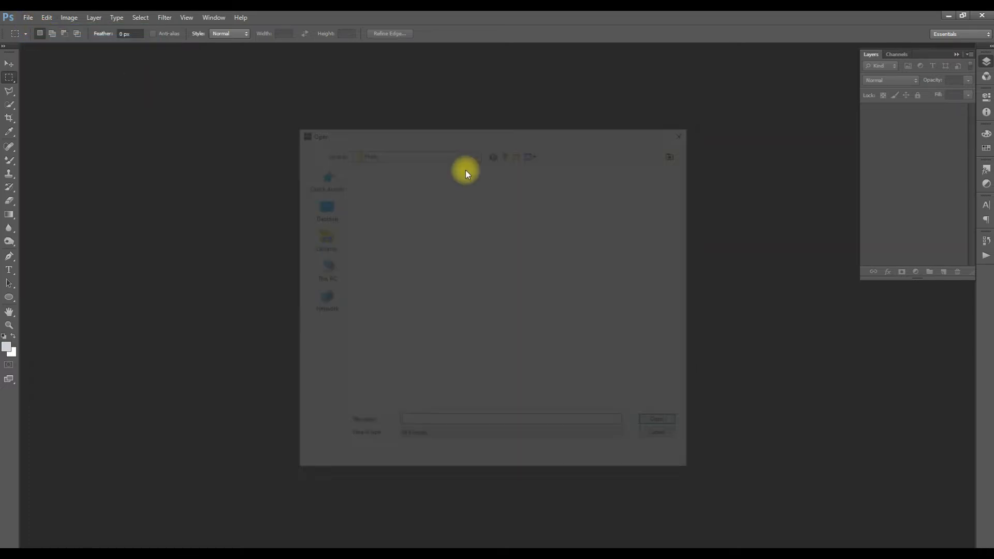
double_click(474, 185)
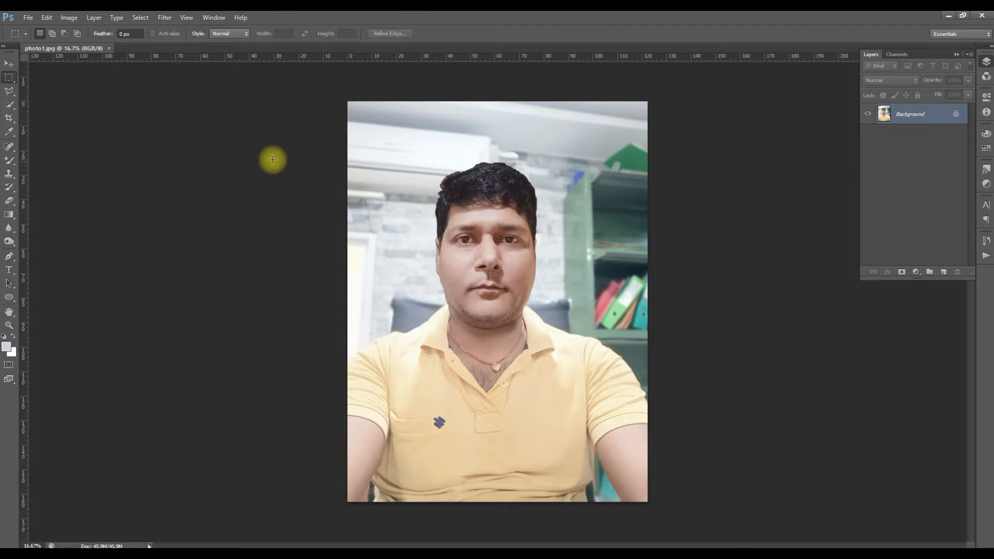
click(10, 66)
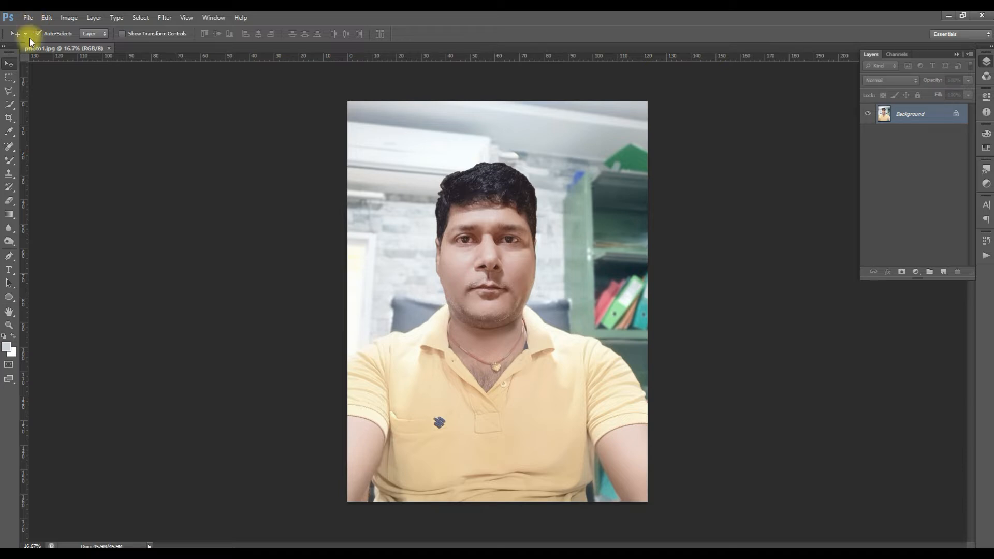
- Make a rectangular marquee selection around the man's head and upper chest and copy it
click(9, 76)
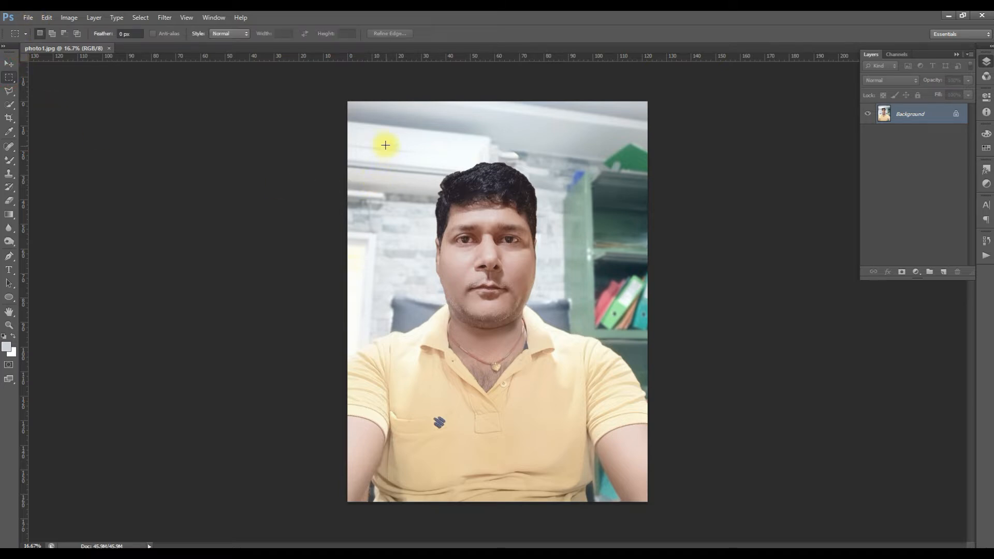
drag(380, 143, 598, 453)
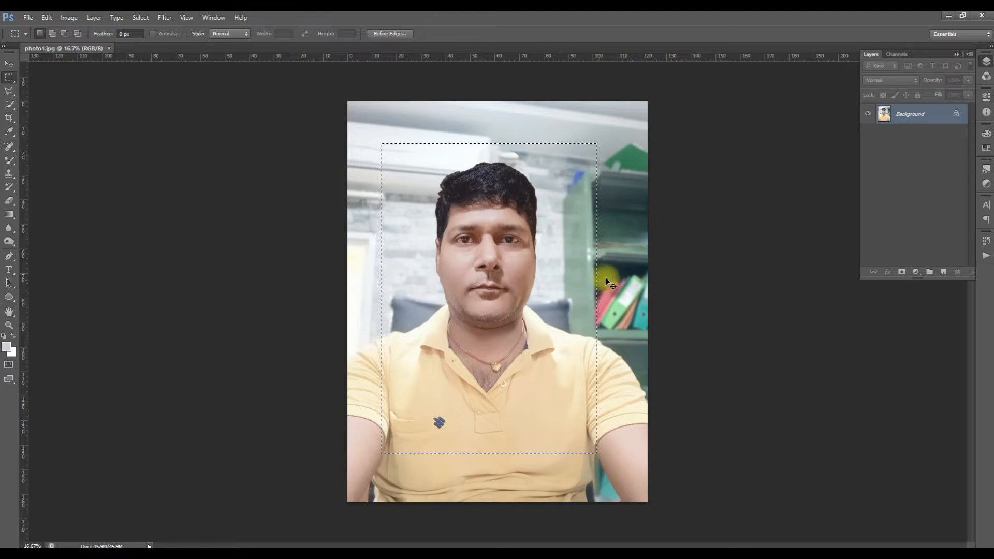
key(ctrl+c)
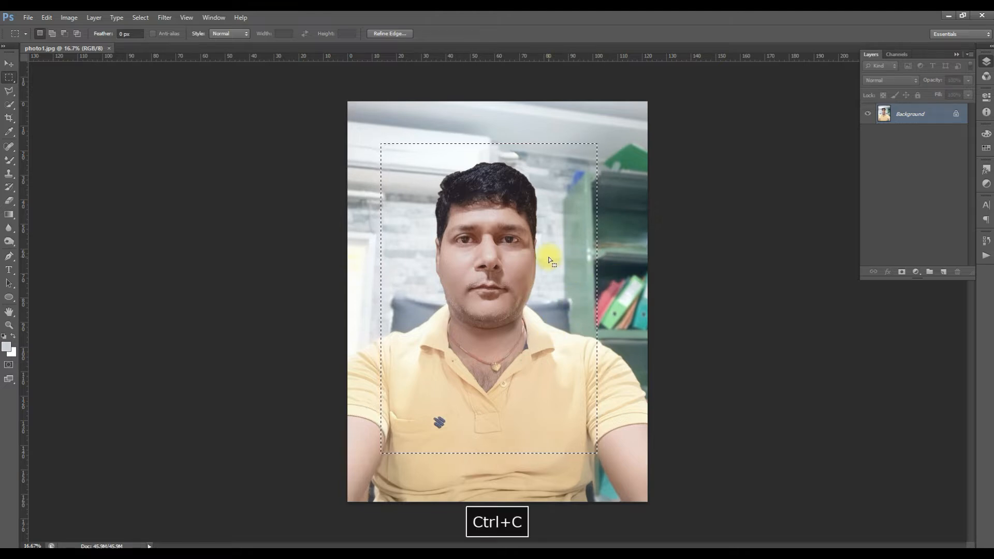
- Create a new document with the Clipboard preset and transparent background, and paste the copied portrait into it
click(27, 17)
click(32, 29)
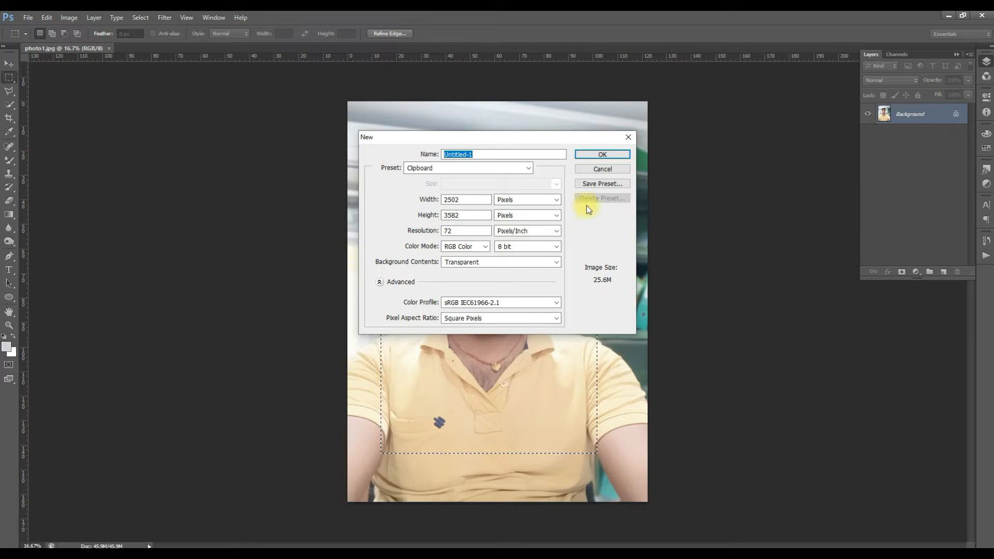
click(588, 156)
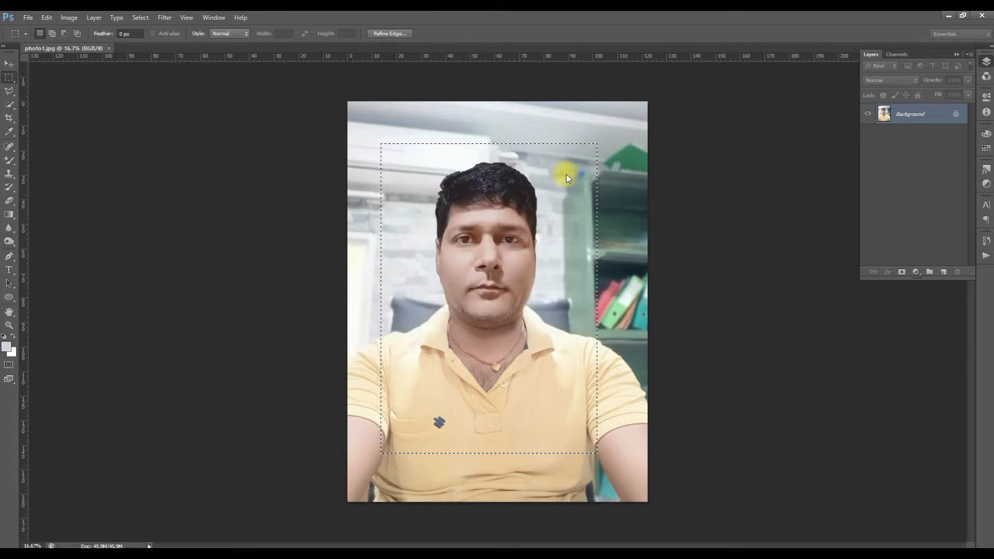
key(ctrl+v)
- Set up the Quick Selection tool with a brush size of 119 px for the pasted portrait
key(ctrl+space)
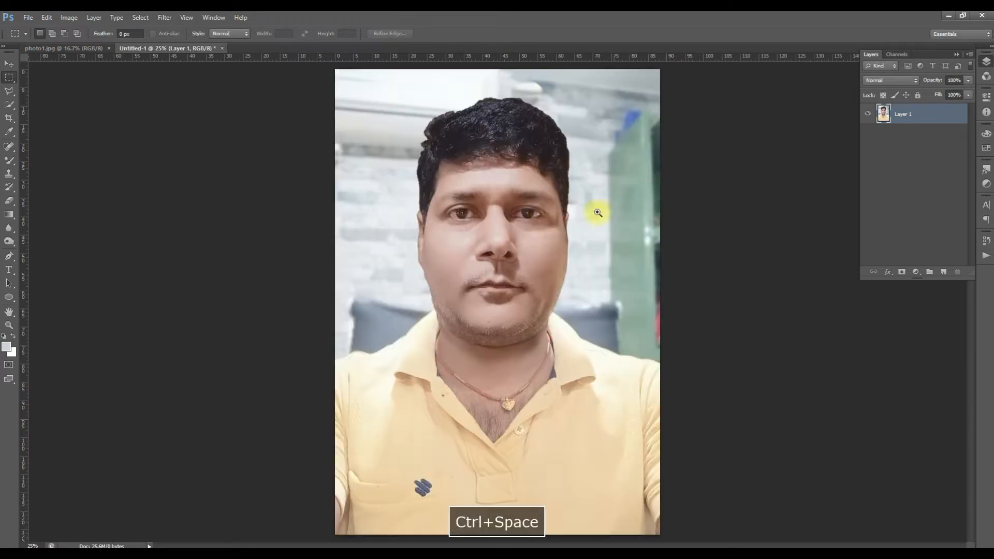
ctrl+alt+click(540, 223)
key(ctrl+space)
key(v)
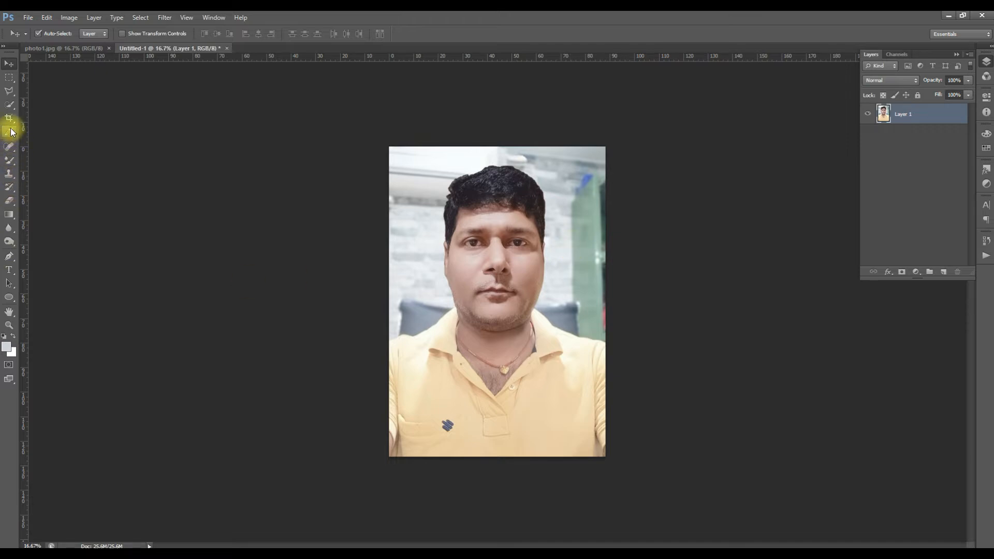
click(7, 106)
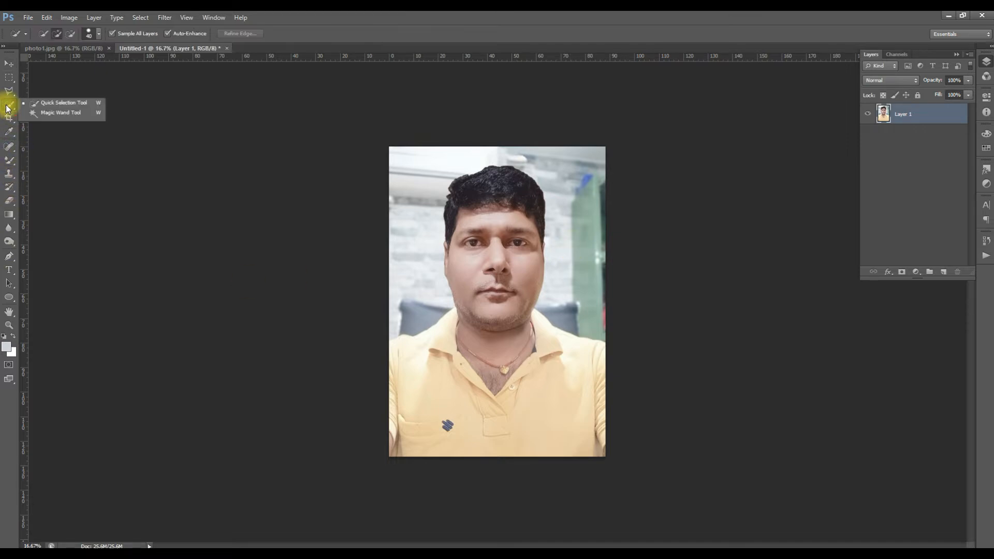
click(65, 107)
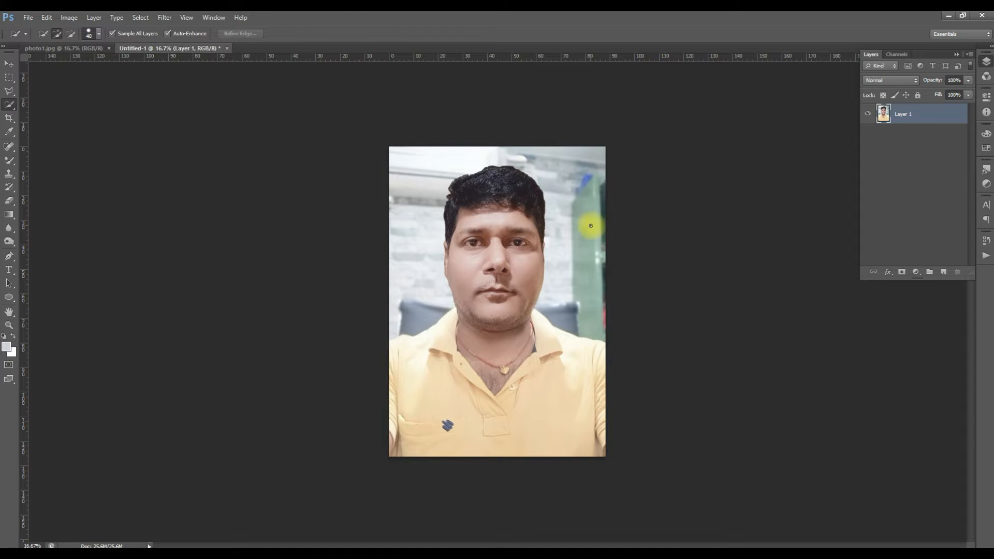
ctrl+space+click(576, 227)
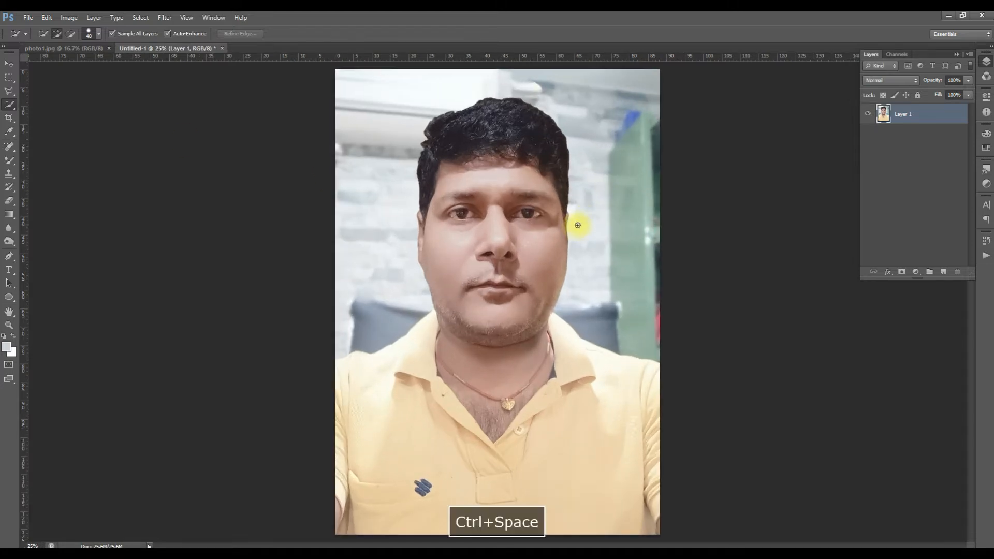
click(100, 35)
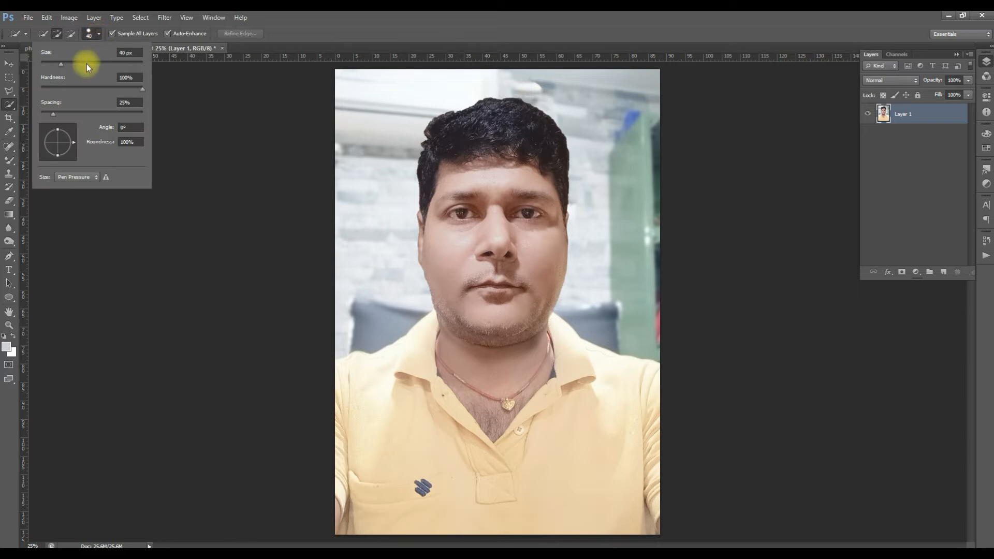
drag(63, 66, 69, 64)
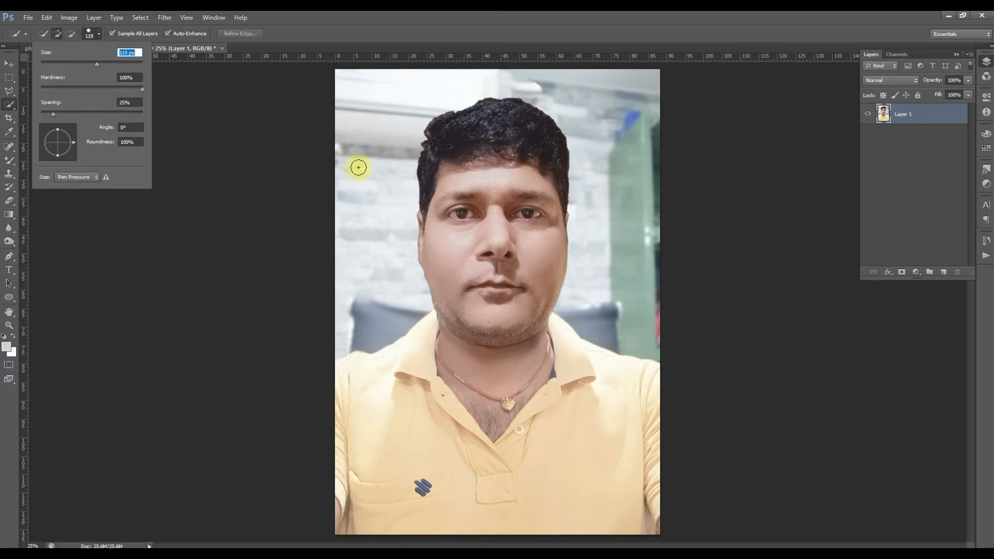
- Select the whole office background around the man, delete it to transparency and clear the selection
drag(379, 186, 376, 168)
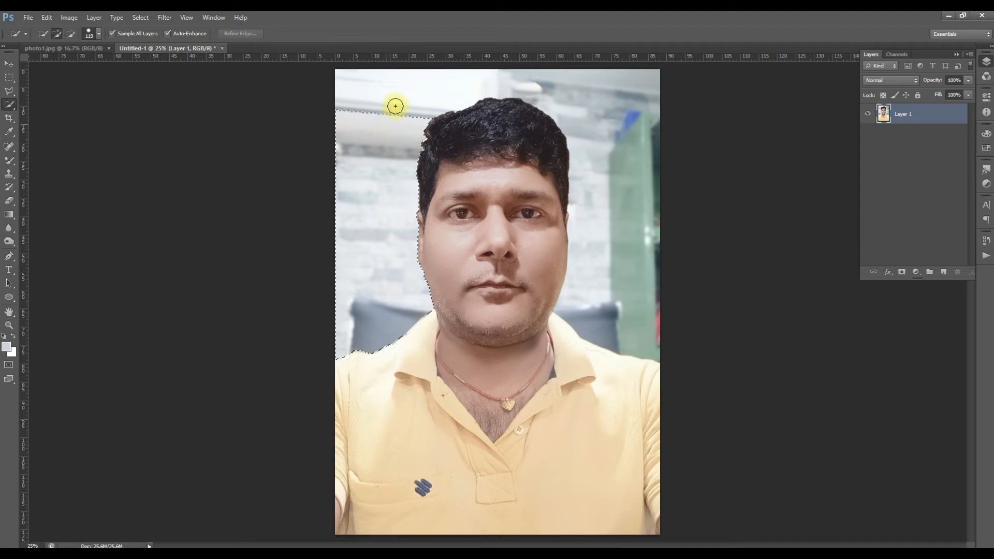
click(462, 89)
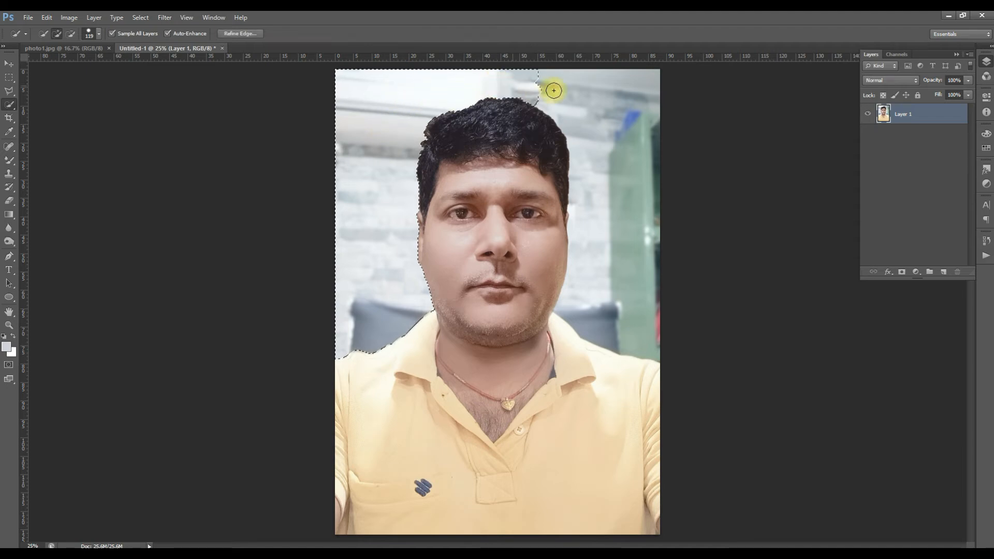
drag(604, 113, 622, 202)
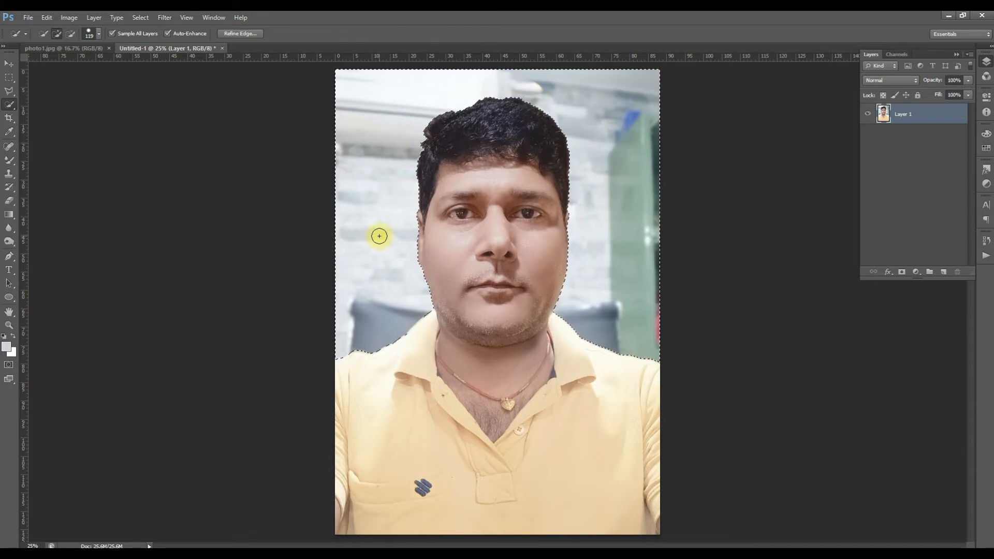
key(Delete)
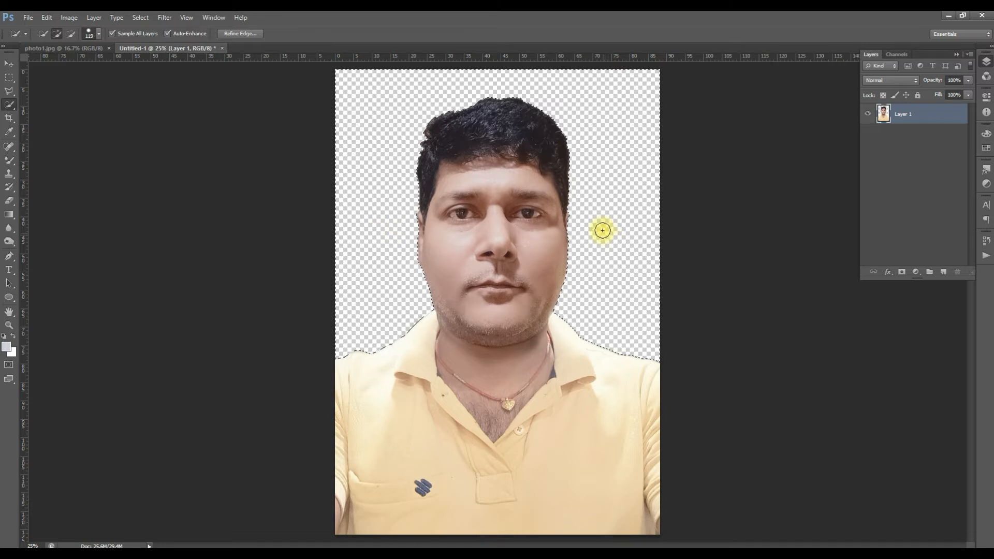
key(m)
click(668, 229)
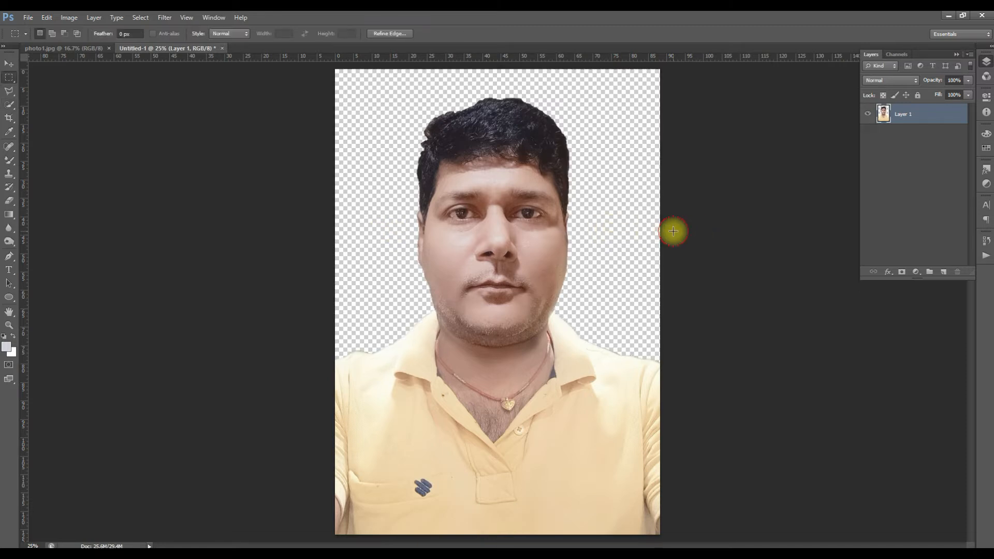
- Set up the Mixer Brush with a size of 54 px for retouching the man's face
key(space)
alt+click(507, 342)
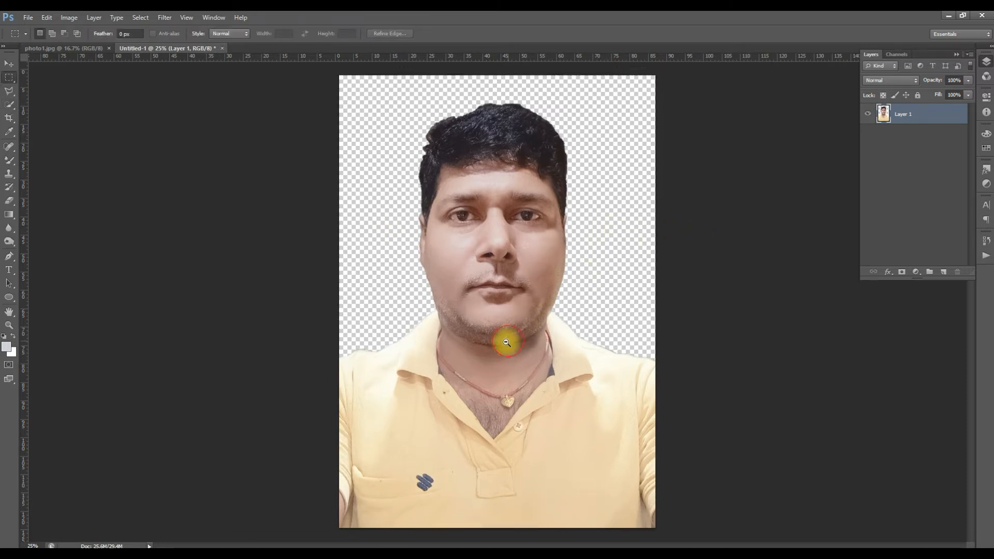
click(9, 63)
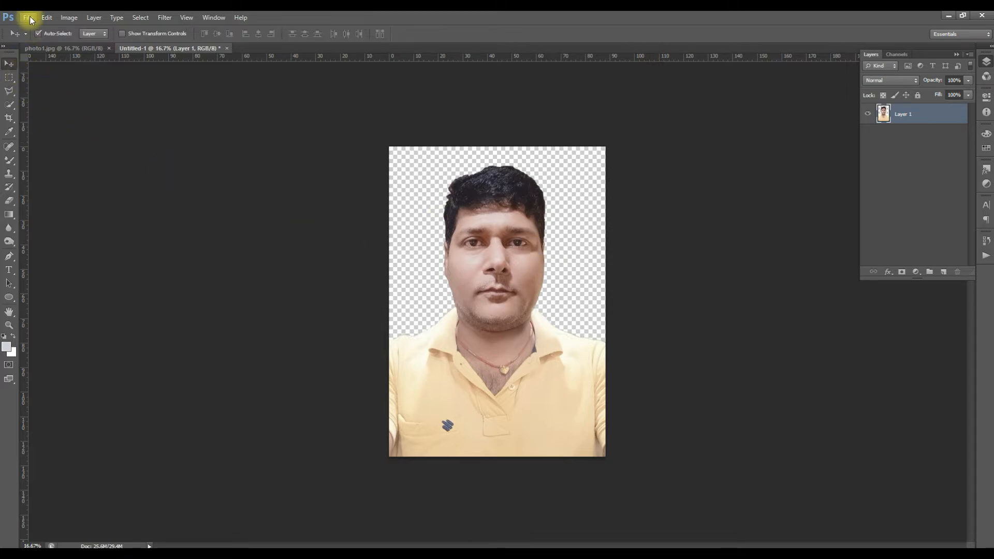
key(space)
ctrl+click(515, 244)
ctrl+click(537, 279)
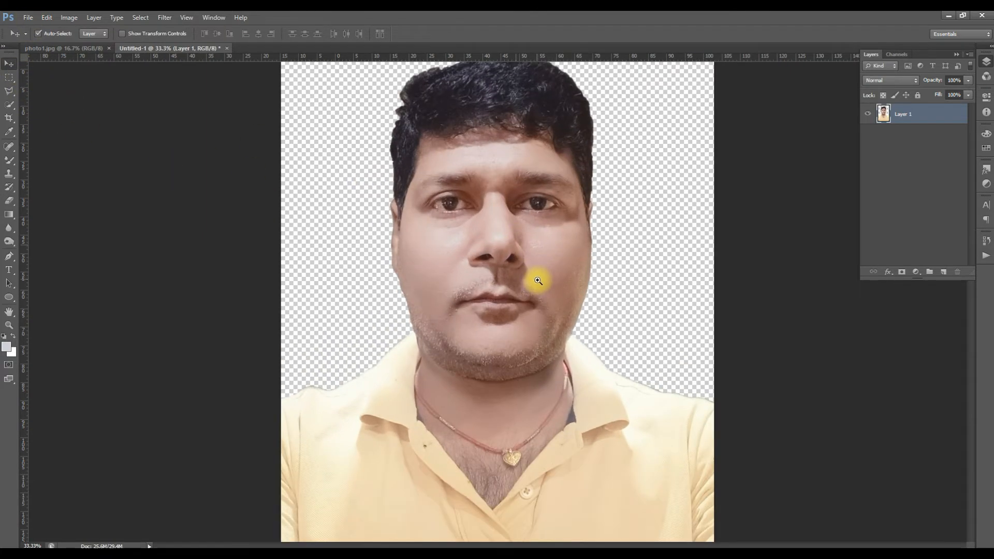
ctrl+click(540, 281)
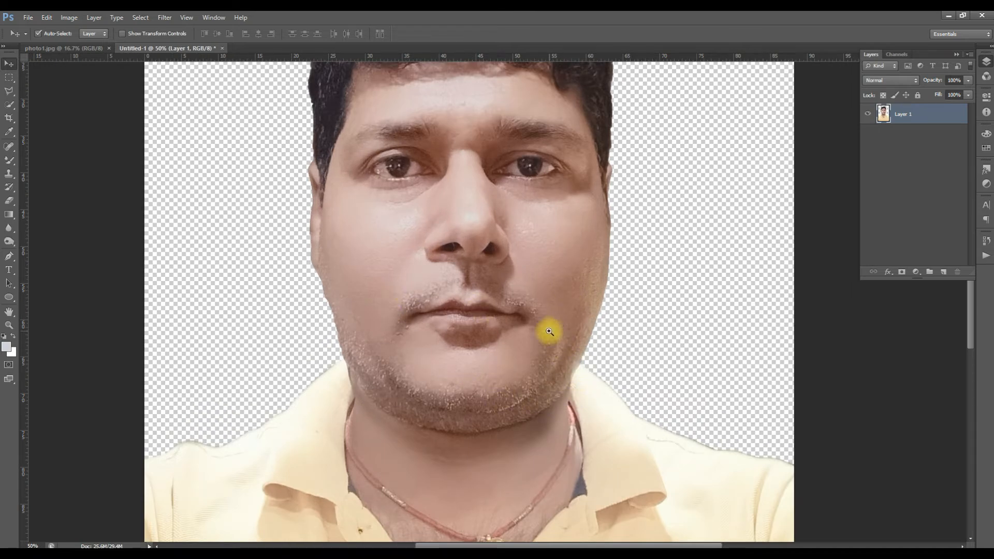
key(ctrl+space)
click(11, 160)
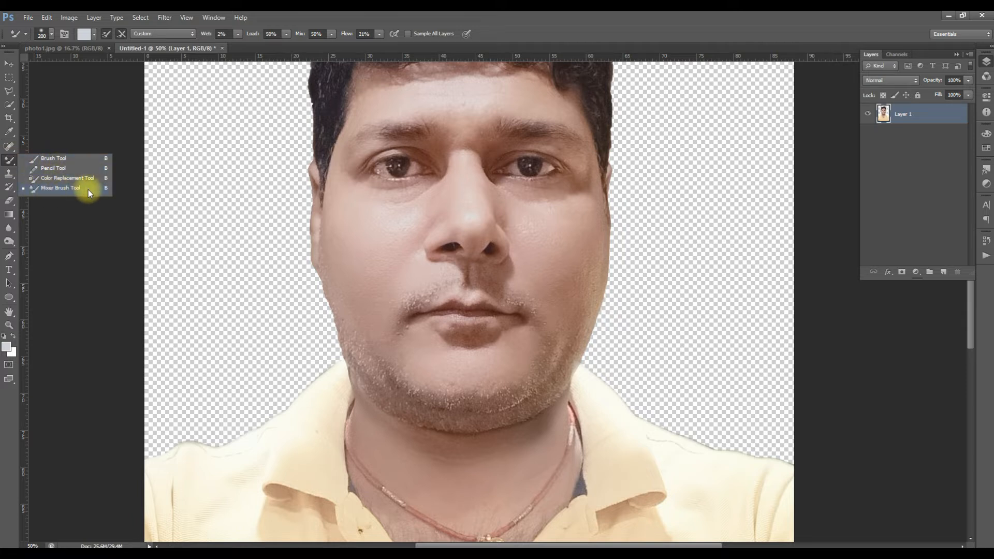
click(72, 188)
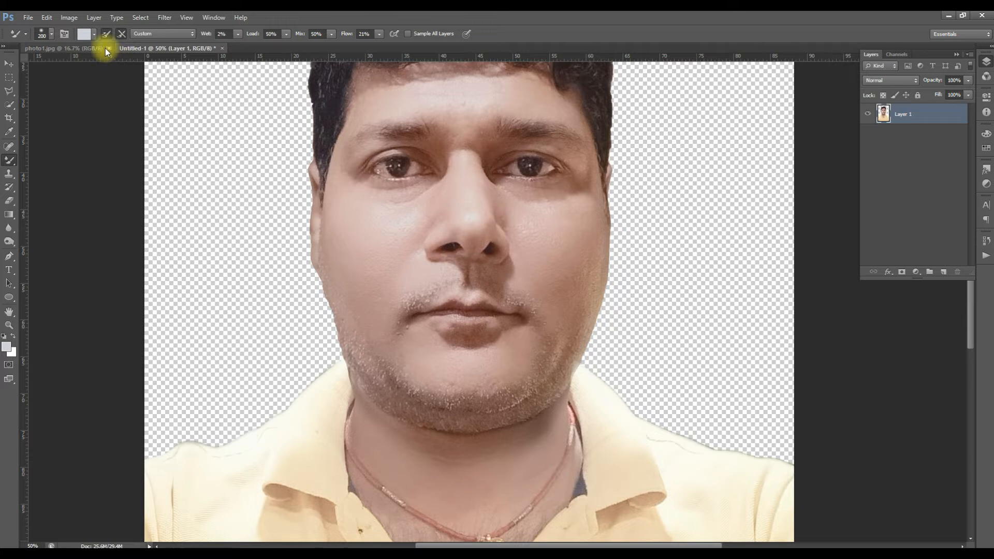
click(52, 35)
drag(88, 70, 49, 68)
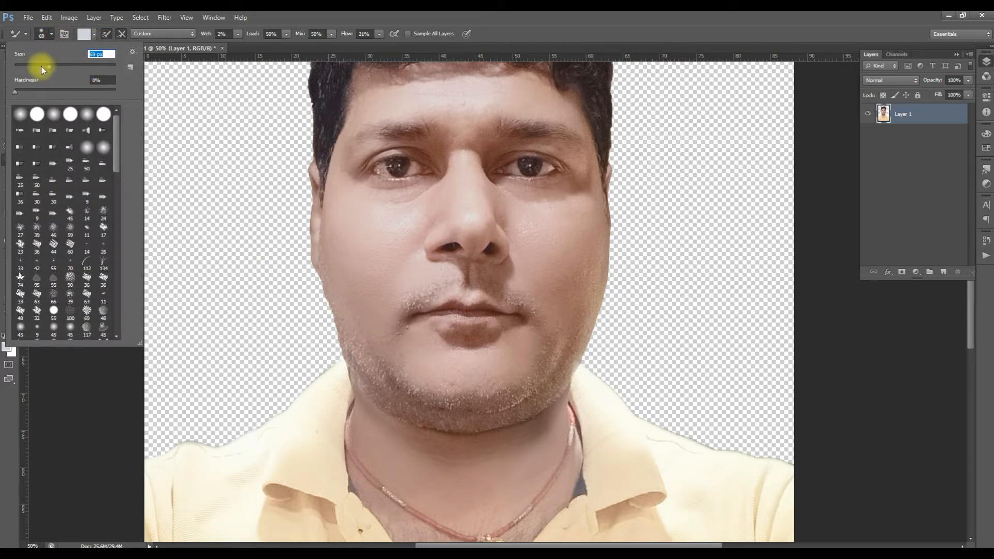
- Smooth the moustache stubble above the upper lip on both sides with Mixer Brush strokes
click(382, 303)
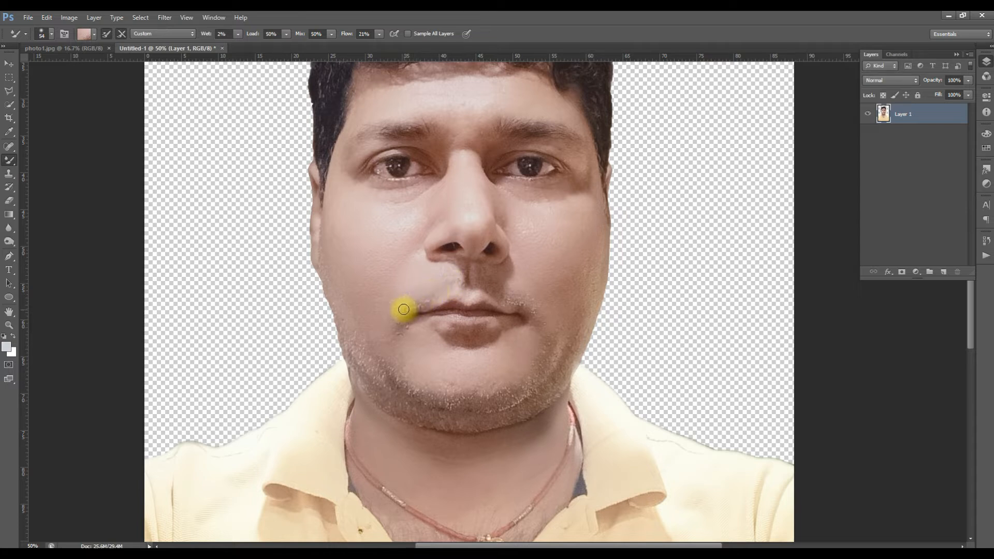
mouse_move(411, 292)
mouse_down()
mouse_move(433, 297)
mouse_move(415, 306)
mouse_up()
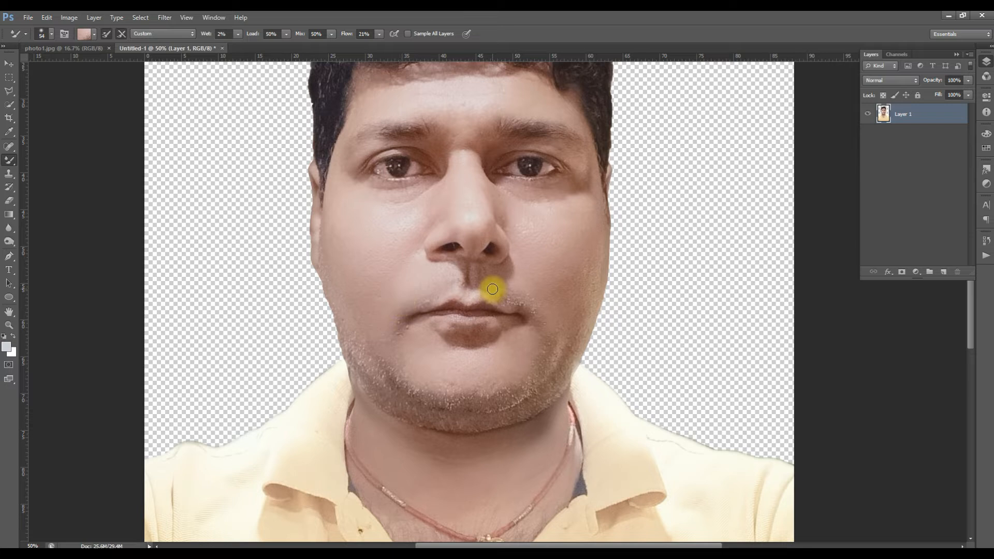
ctrl+click(510, 310)
ctrl+click(510, 310)
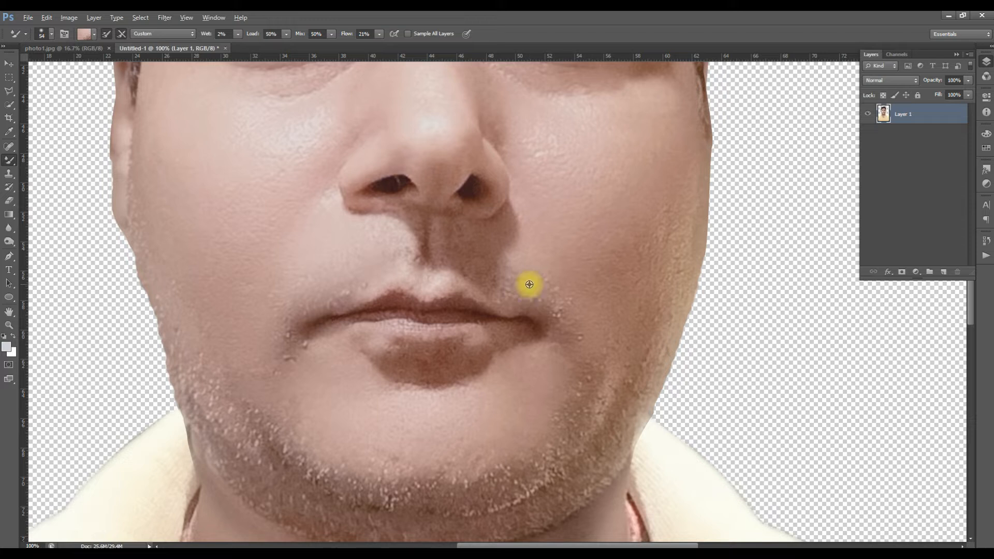
mouse_move(528, 292)
mouse_down()
mouse_move(497, 282)
mouse_move(556, 298)
mouse_move(490, 267)
mouse_move(484, 274)
mouse_move(502, 293)
mouse_move(453, 242)
mouse_move(478, 234)
mouse_move(460, 246)
mouse_up()
alt+click(343, 282)
mouse_move(344, 284)
mouse_down()
mouse_move(357, 281)
mouse_move(332, 302)
mouse_move(313, 297)
mouse_move(374, 296)
mouse_move(344, 294)
mouse_up()
key(ctrl+alt+z)
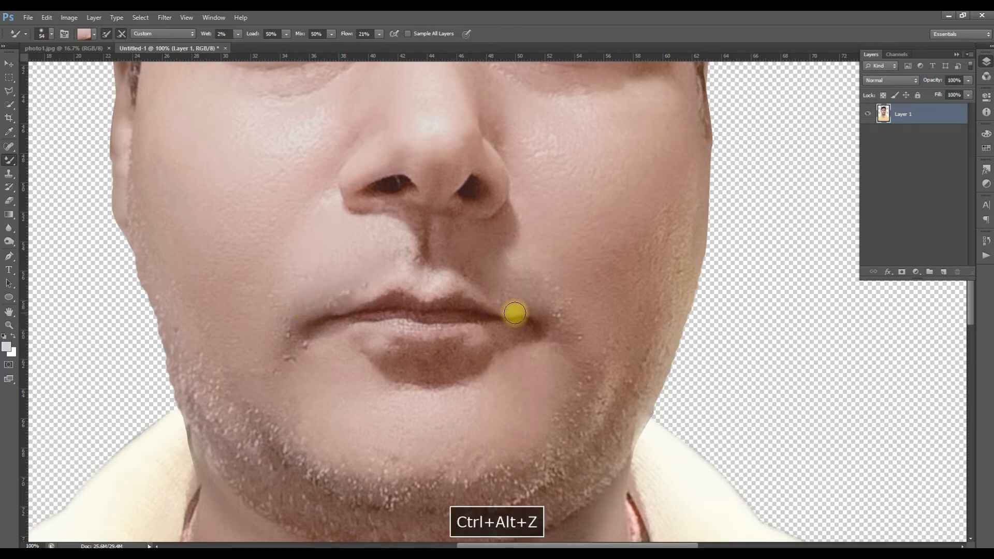
- Blend the skin beside the right-hand mouth corner and along the right-hand cheek edge with the Mixer Brush
drag(560, 286, 579, 326)
drag(677, 283, 636, 344)
drag(653, 294, 642, 311)
alt+click(653, 273)
mouse_move(677, 222)
mouse_down()
mouse_move(671, 277)
mouse_move(686, 228)
mouse_move(652, 305)
mouse_move(627, 281)
mouse_up()
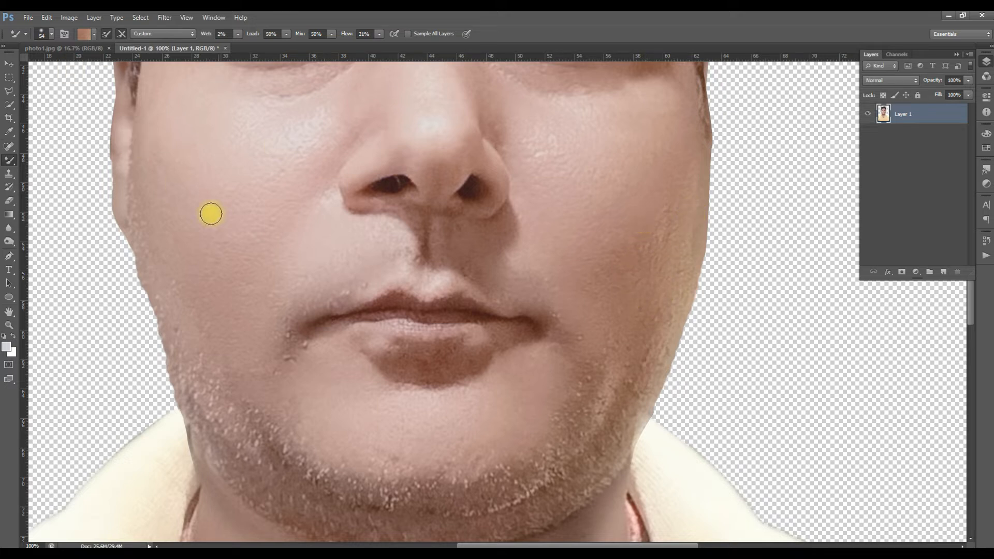
- Set the Mixer Brush size to 78 px and smooth the beard stubble across the chin and the left-hand jaw
click(51, 34)
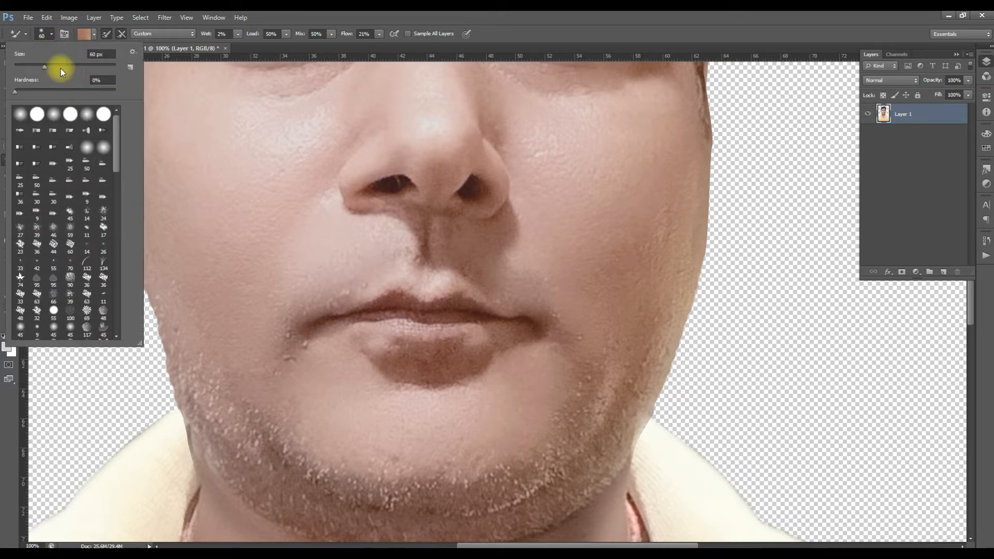
drag(44, 67, 51, 68)
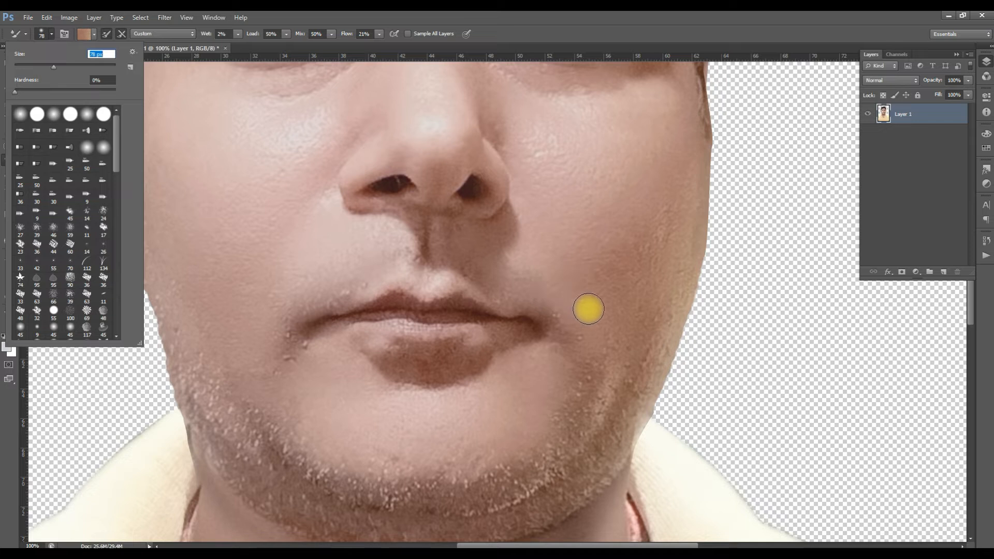
click(588, 309)
alt+click(560, 385)
mouse_move(577, 399)
mouse_down()
mouse_move(614, 387)
mouse_move(583, 387)
mouse_up()
mouse_move(539, 454)
mouse_down()
mouse_move(491, 474)
mouse_move(446, 468)
mouse_move(483, 490)
mouse_move(485, 470)
mouse_move(474, 486)
mouse_move(353, 471)
mouse_move(419, 496)
mouse_move(316, 458)
mouse_move(285, 418)
mouse_move(296, 456)
mouse_move(257, 426)
mouse_move(270, 447)
mouse_move(212, 388)
mouse_move(137, 227)
mouse_move(138, 206)
mouse_move(205, 388)
mouse_move(177, 345)
mouse_move(239, 436)
mouse_move(210, 403)
mouse_move(292, 493)
mouse_move(243, 432)
mouse_move(369, 519)
mouse_move(303, 479)
mouse_move(338, 484)
mouse_move(326, 474)
mouse_move(358, 502)
mouse_move(319, 462)
mouse_move(347, 489)
mouse_move(311, 464)
mouse_move(289, 476)
mouse_move(238, 468)
mouse_move(196, 397)
mouse_move(246, 479)
mouse_move(192, 384)
mouse_move(262, 465)
mouse_move(248, 464)
mouse_move(215, 421)
mouse_move(185, 360)
mouse_up()
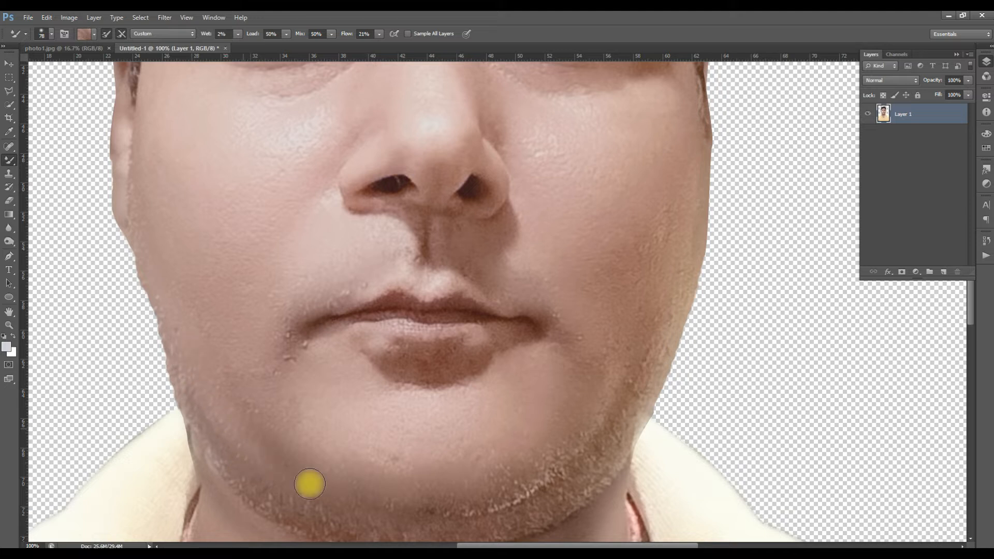
- Smooth the remaining stubble along the right-hand jaw and the lower edge of the bottom lip with the Mixer Brush
alt+click(576, 473)
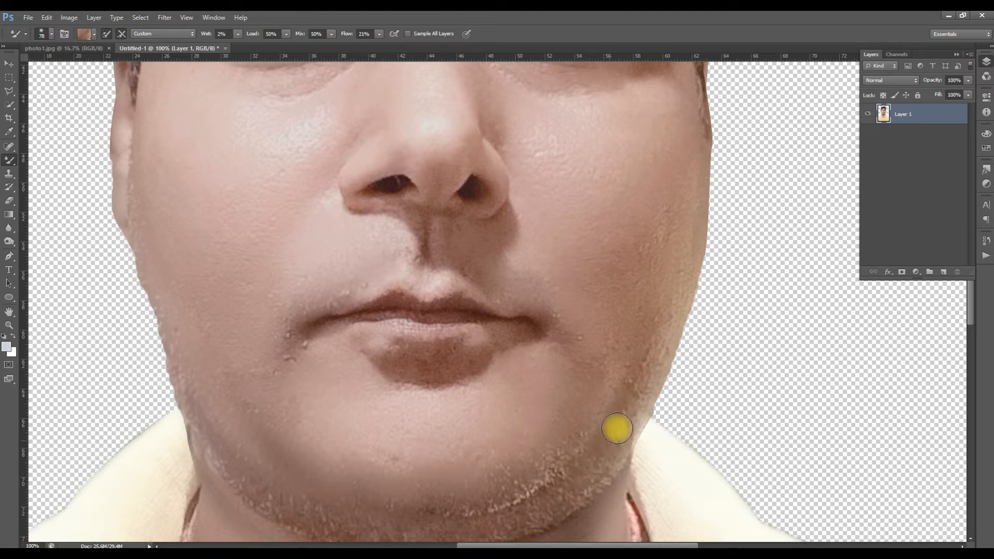
click(587, 435)
mouse_move(588, 436)
mouse_down()
mouse_move(542, 468)
mouse_move(580, 439)
mouse_move(566, 461)
mouse_move(477, 504)
mouse_move(535, 489)
mouse_move(521, 468)
mouse_move(498, 474)
mouse_move(512, 468)
mouse_move(503, 485)
mouse_move(539, 494)
mouse_move(529, 508)
mouse_move(456, 525)
mouse_move(445, 504)
mouse_move(614, 415)
mouse_move(639, 313)
mouse_move(634, 381)
mouse_move(604, 362)
mouse_move(650, 311)
mouse_move(663, 269)
mouse_move(641, 360)
mouse_move(631, 338)
mouse_move(591, 396)
mouse_up()
alt+click(437, 378)
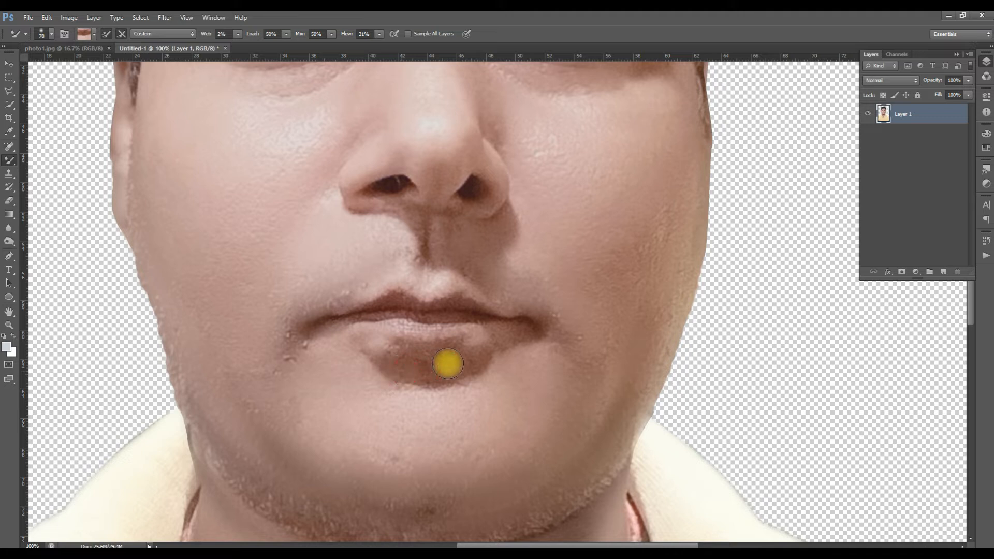
- Smooth the stubble under the chin, along the left-hand cheek edge and along the lower right-hand jawline with the Mixer Brush
key(space)
drag(428, 462, 473, 348)
mouse_move(476, 409)
mouse_down()
mouse_move(486, 397)
mouse_move(417, 380)
mouse_move(465, 383)
mouse_up()
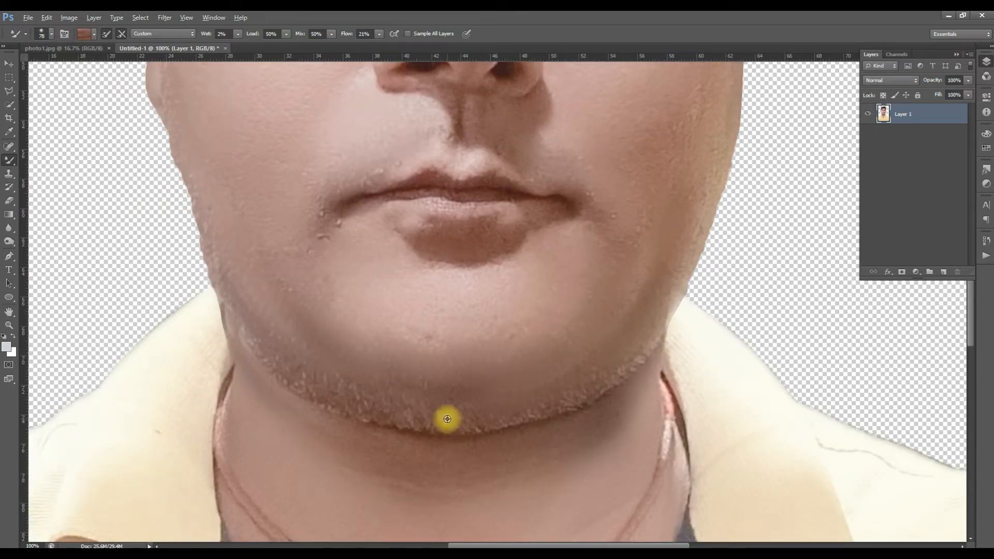
mouse_move(453, 423)
mouse_down()
mouse_move(395, 416)
mouse_move(459, 426)
mouse_move(355, 392)
mouse_move(383, 412)
mouse_move(309, 366)
mouse_move(343, 391)
mouse_move(335, 401)
mouse_move(316, 395)
mouse_move(347, 405)
mouse_move(349, 392)
mouse_move(273, 345)
mouse_move(312, 395)
mouse_move(292, 390)
mouse_move(312, 393)
mouse_move(259, 358)
mouse_move(213, 231)
mouse_up()
alt+click(225, 232)
mouse_move(238, 297)
mouse_down()
mouse_move(215, 264)
mouse_move(192, 179)
mouse_up()
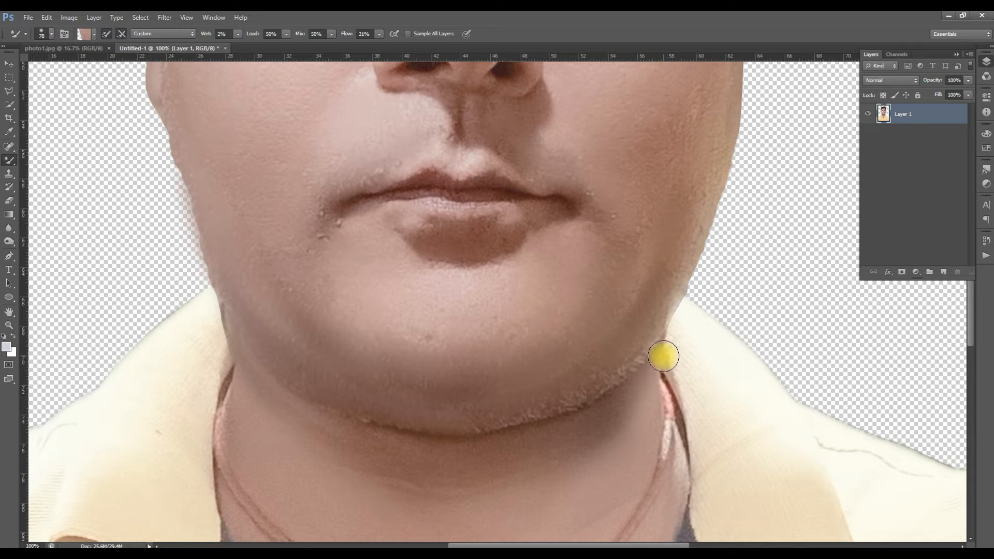
mouse_move(650, 320)
mouse_down()
mouse_move(670, 287)
mouse_move(640, 355)
mouse_move(577, 398)
mouse_move(634, 347)
mouse_move(609, 375)
mouse_move(639, 355)
mouse_move(580, 399)
mouse_move(618, 373)
mouse_move(478, 424)
mouse_move(557, 408)
mouse_move(449, 432)
mouse_move(446, 423)
mouse_move(324, 414)
mouse_move(439, 431)
mouse_move(523, 417)
mouse_move(597, 397)
mouse_move(653, 334)
mouse_move(591, 400)
mouse_move(633, 348)
mouse_move(632, 358)
mouse_move(375, 408)
mouse_move(286, 384)
mouse_move(375, 407)
mouse_move(377, 386)
mouse_move(541, 367)
mouse_up()
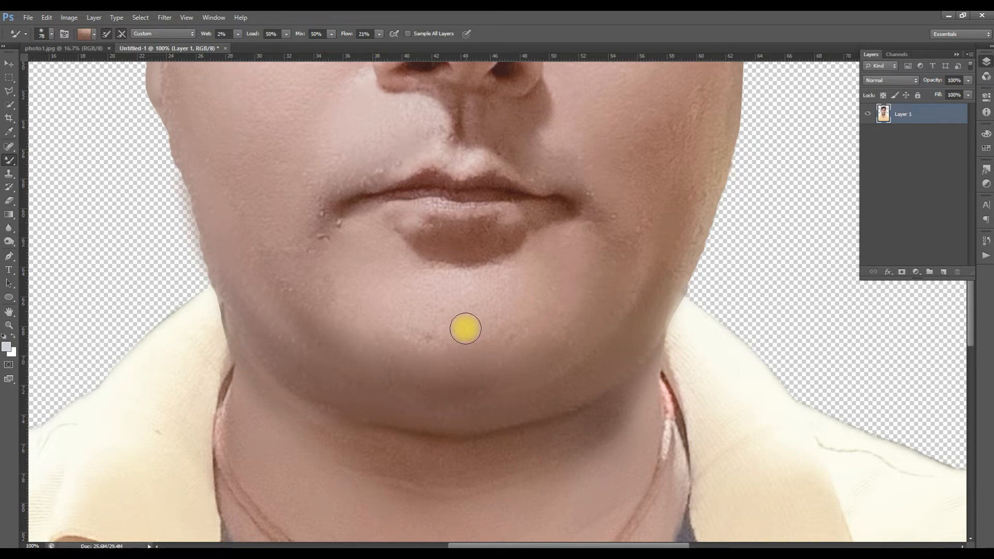
- Examine the retouched face as a whole and close up around the mouth for remaining blemishes
alt+click(466, 329)
alt+click(466, 329)
alt+click(466, 329)
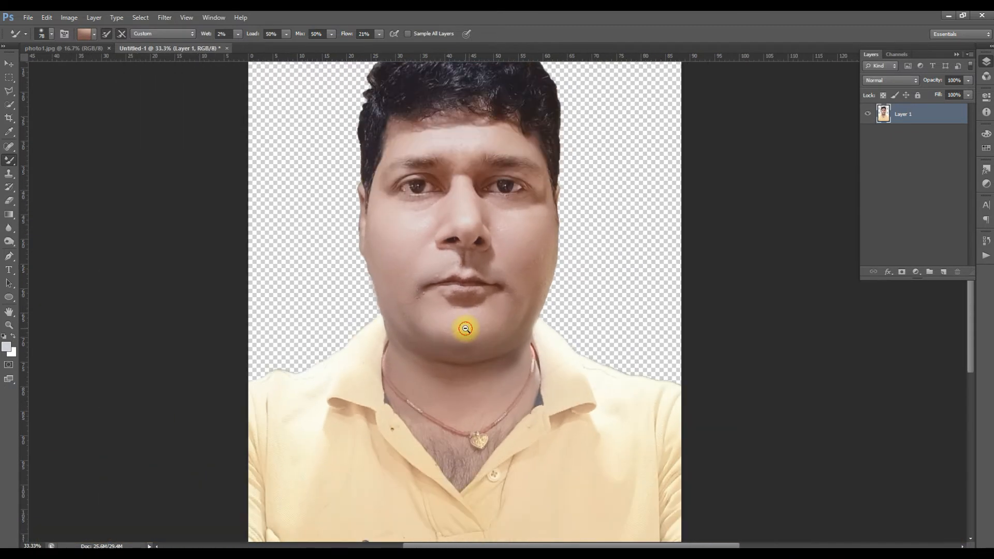
alt+click(537, 333)
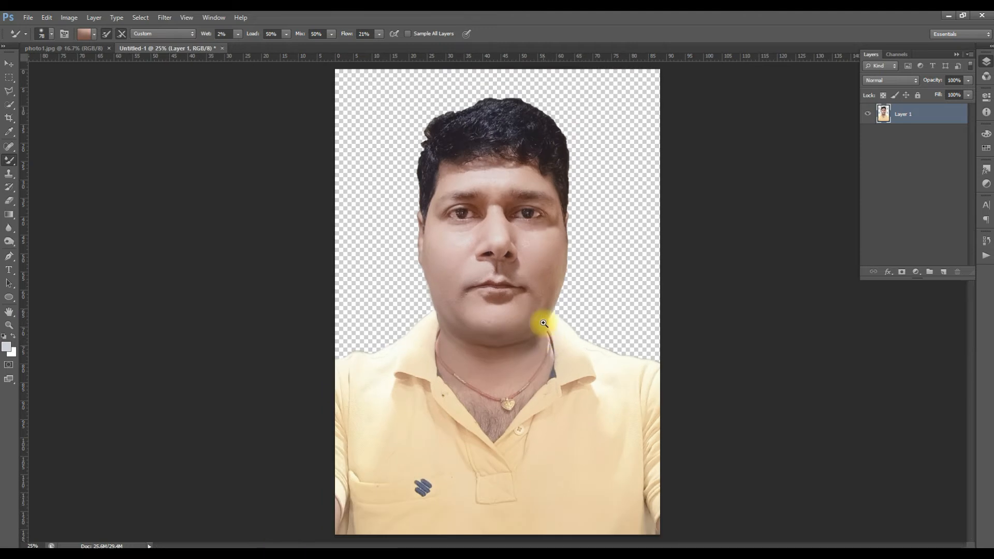
ctrl+click(526, 316)
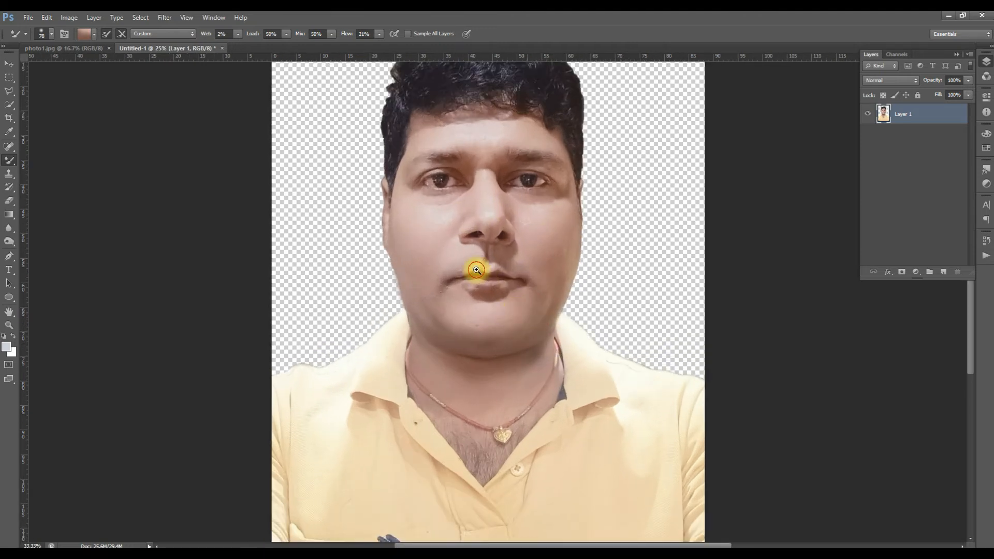
ctrl+click(476, 270)
ctrl+click(475, 268)
ctrl+click(440, 241)
ctrl+click(440, 241)
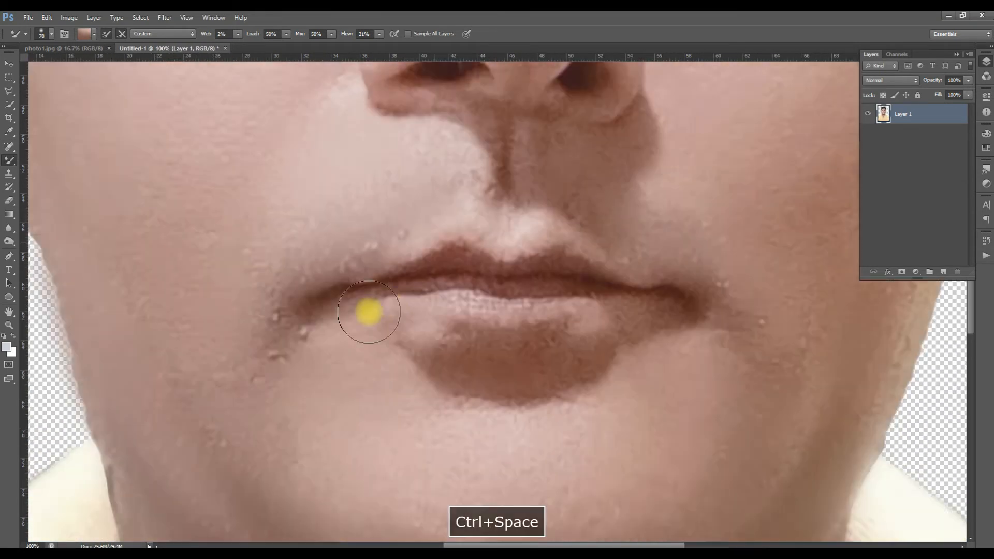
ctrl+alt+click(316, 339)
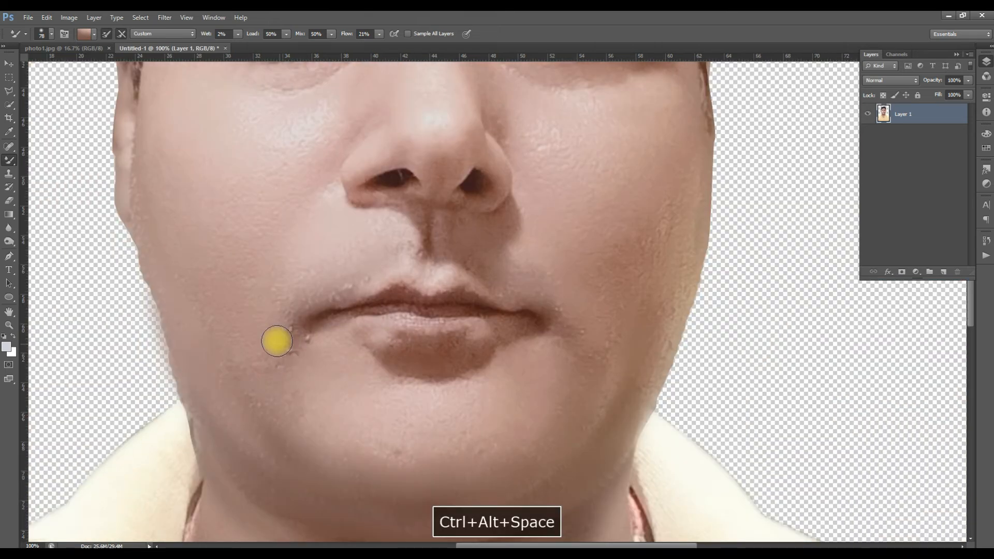
- Remove the small bumps around the left-hand mouth corner, above the lip and on the lower cheek with the Spot Healing Brush
click(10, 147)
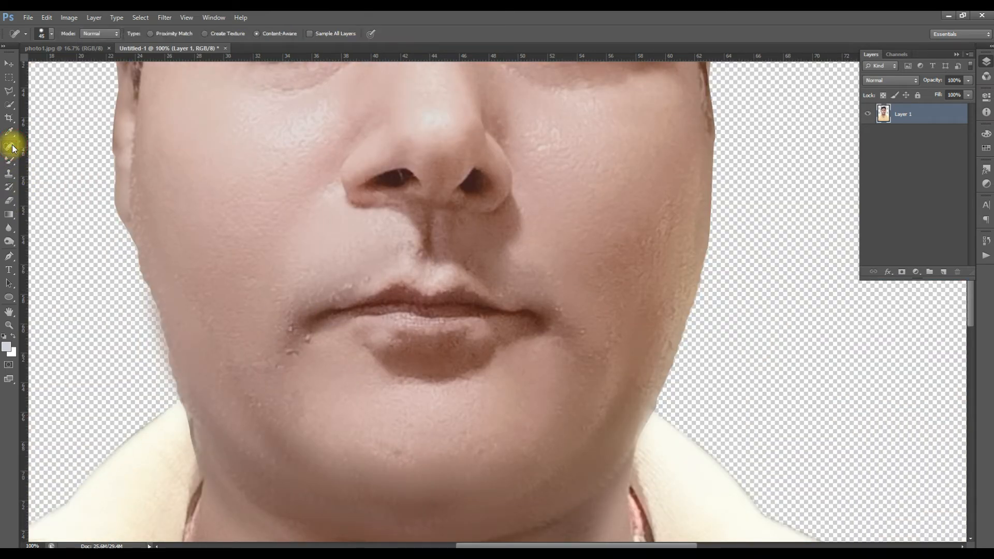
right_click(11, 147)
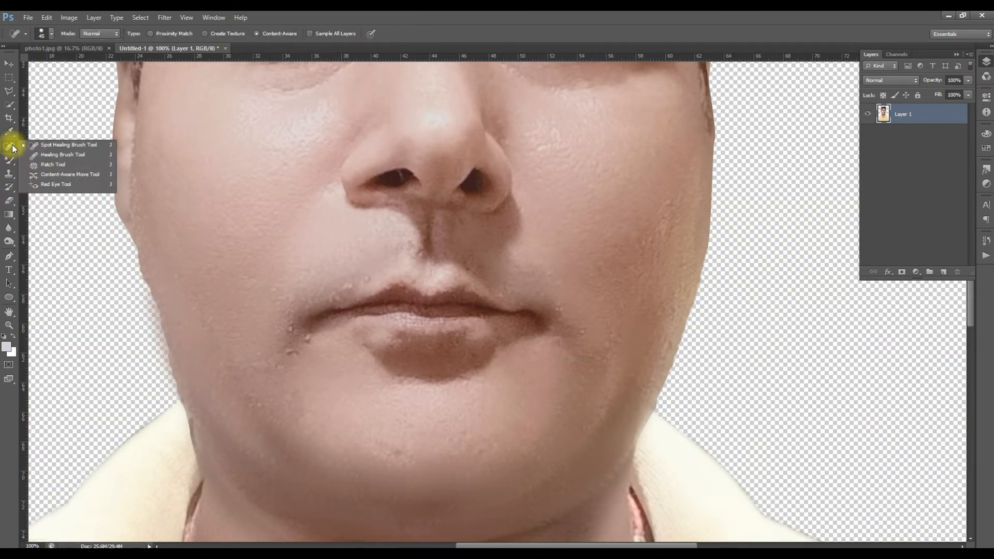
click(68, 147)
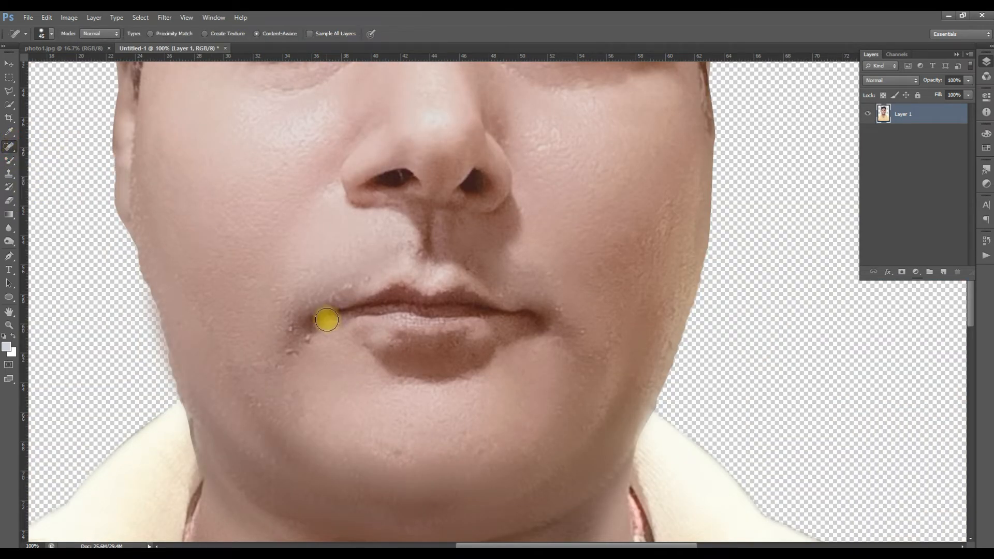
click(289, 331)
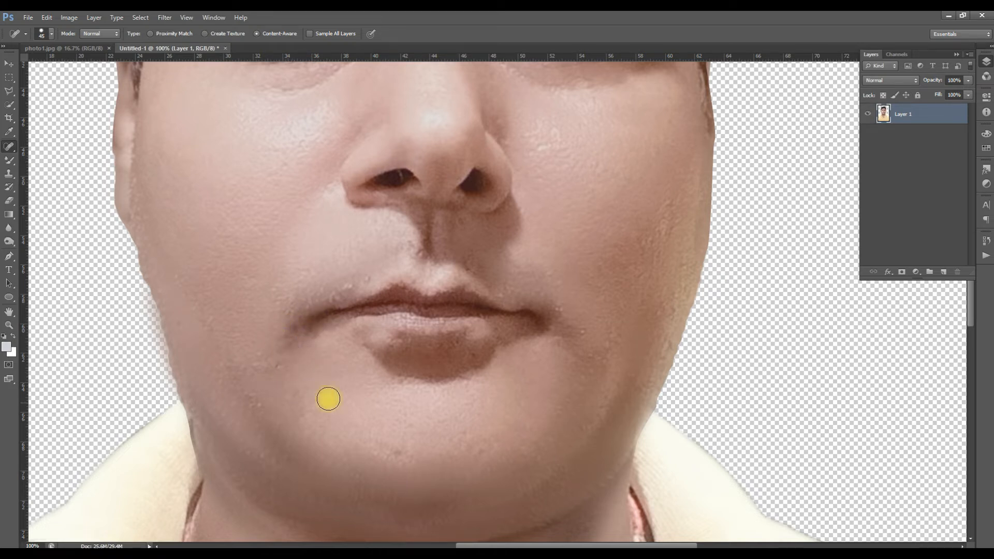
click(350, 286)
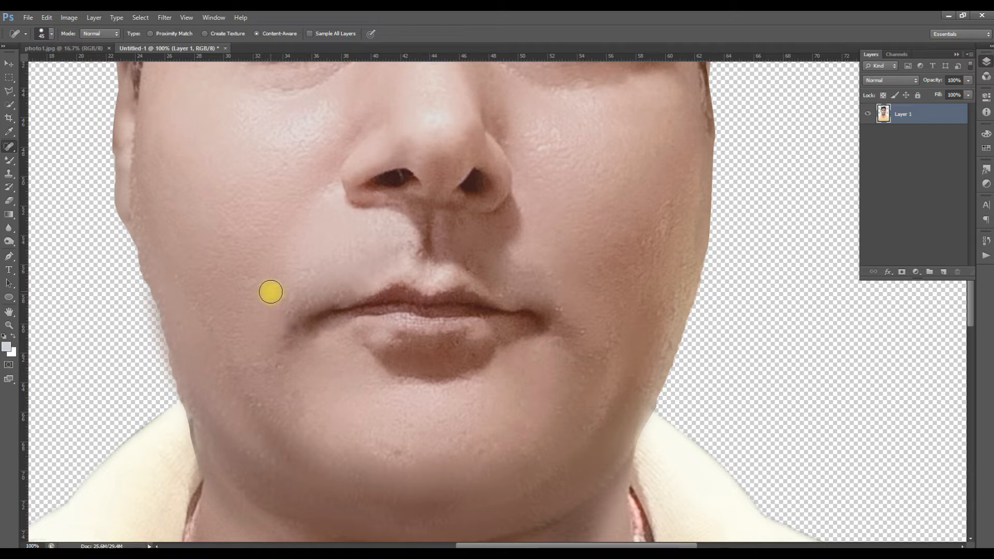
click(275, 370)
click(259, 402)
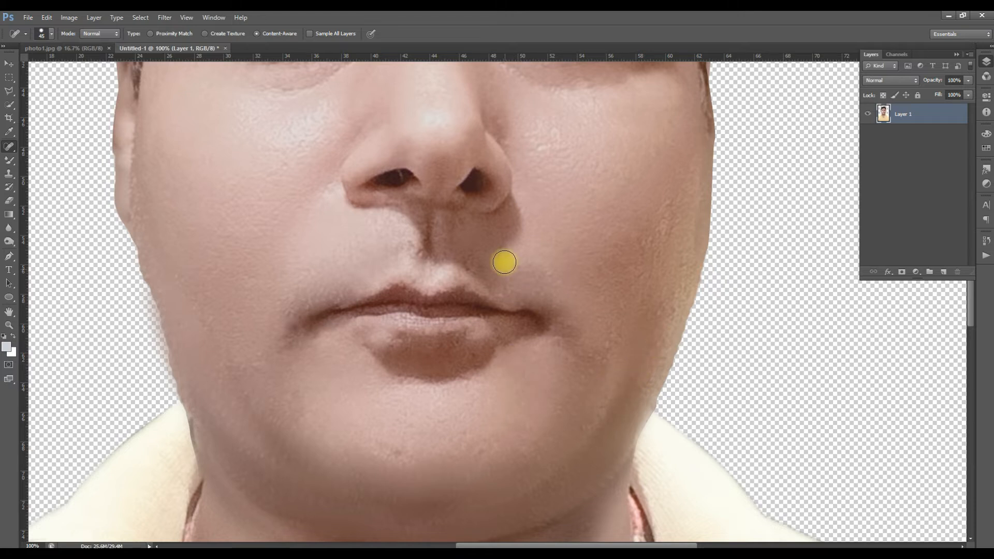
- Switch to the Move tool and open the suit image pngegg (29).png from the Photo folder
scroll(494, 304, down, 1)
scroll(494, 305, down, 3)
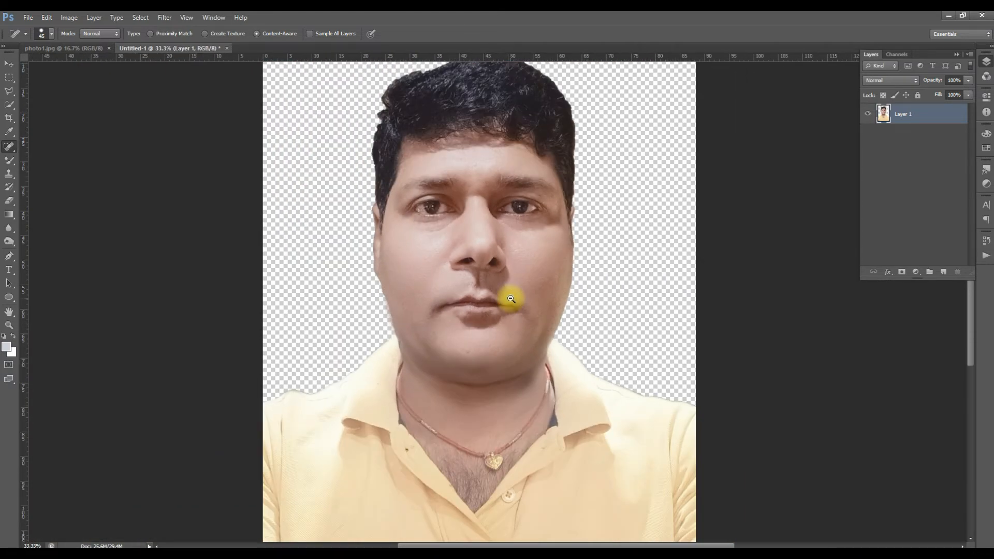
ctrl+alt+click(511, 299)
key(v)
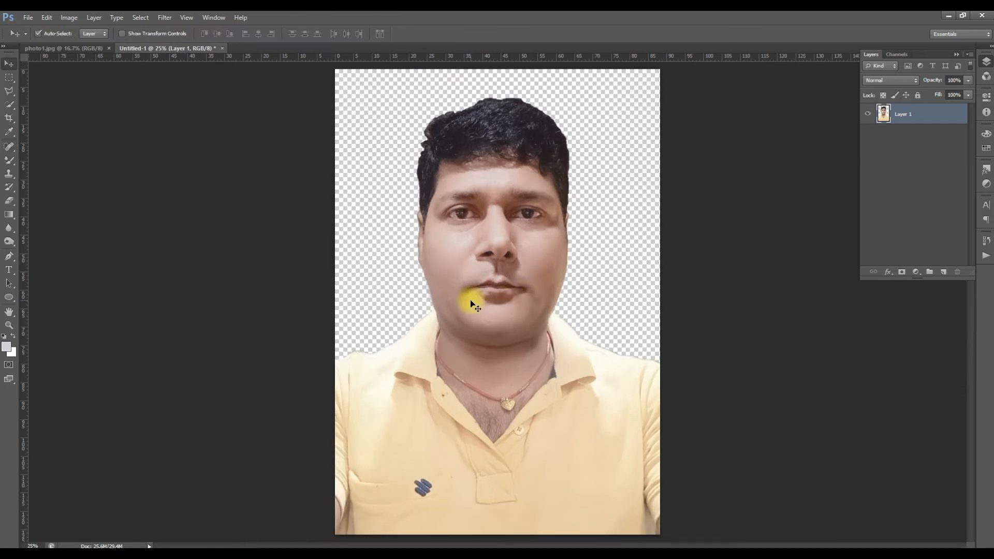
ctrl+alt+click(579, 291)
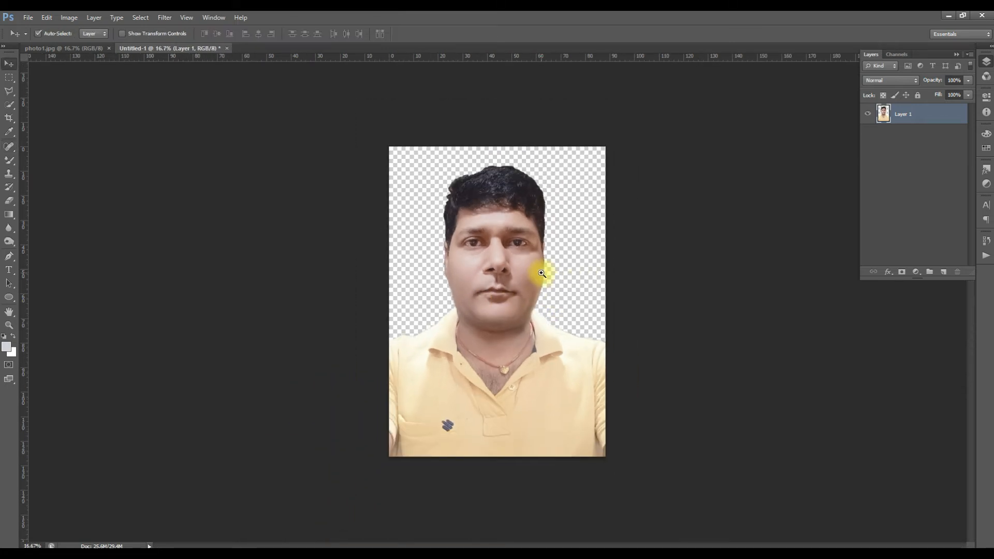
ctrl+click(542, 273)
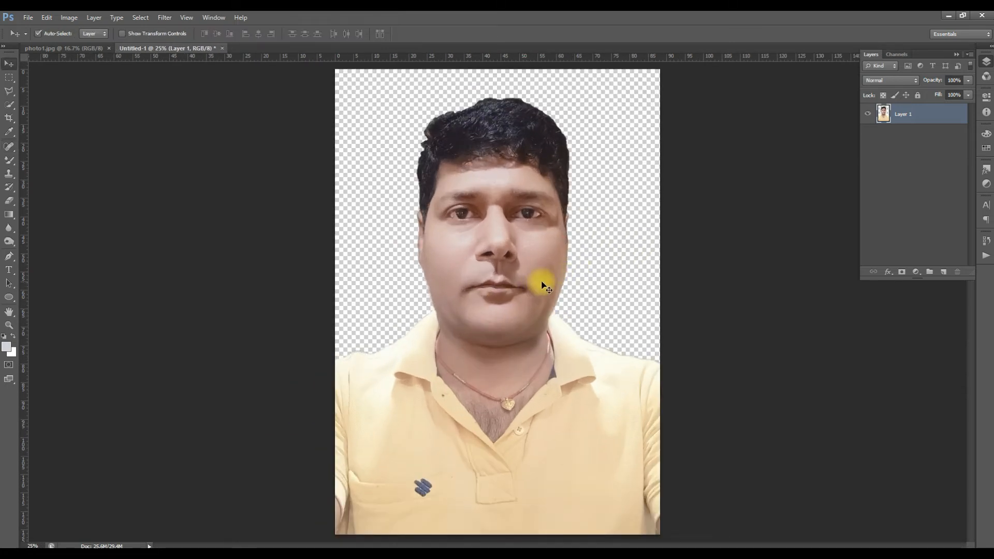
click(24, 19)
click(32, 26)
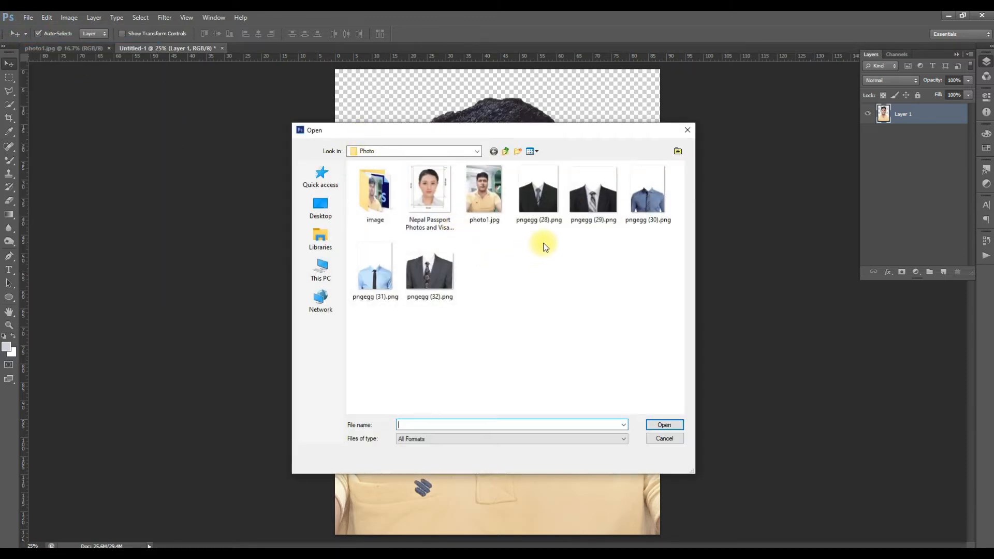
click(590, 215)
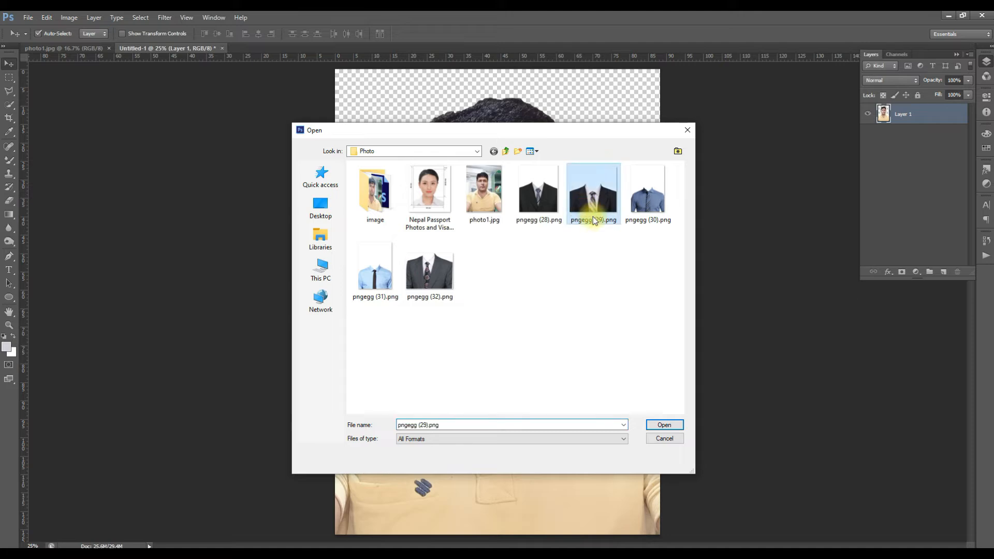
double_click(603, 205)
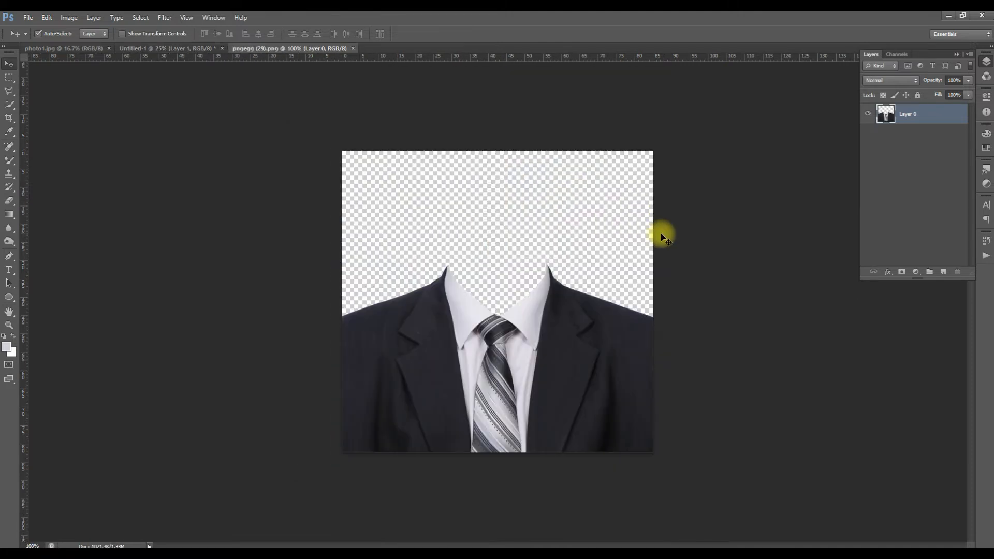
- Copy the entire suit image into the Untitled-1 portrait document and place it over the man's chest
key(ctrl+a)
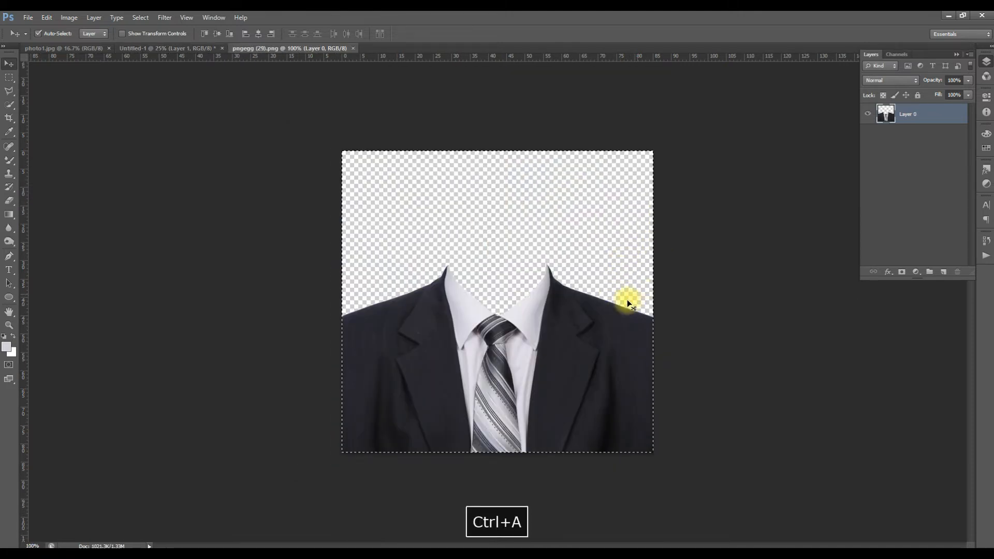
key(ctrl+c)
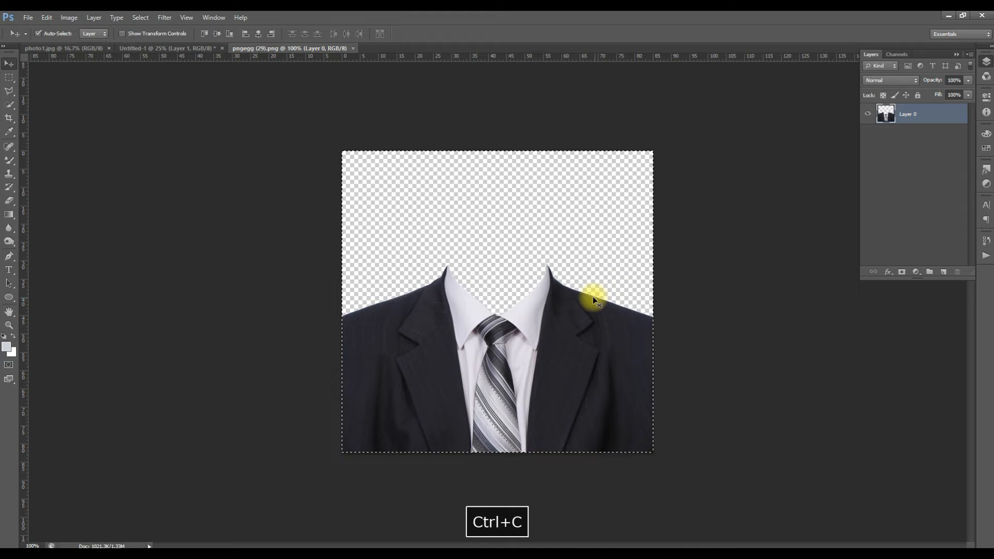
click(206, 49)
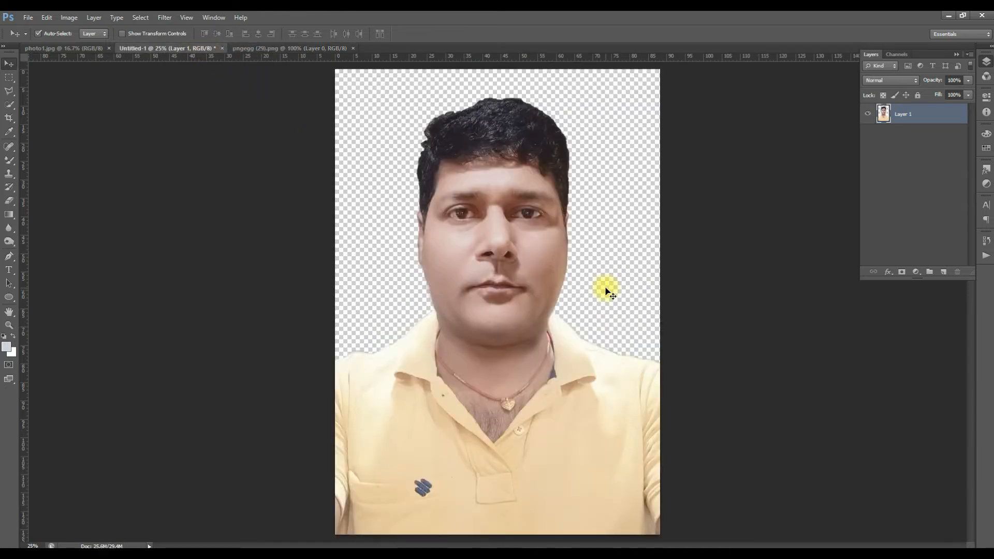
key(ctrl+v)
drag(523, 318, 523, 462)
- Scale the suit layer up to the full width of the portrait and fit its collar around the man's neck
key(ctrl+t)
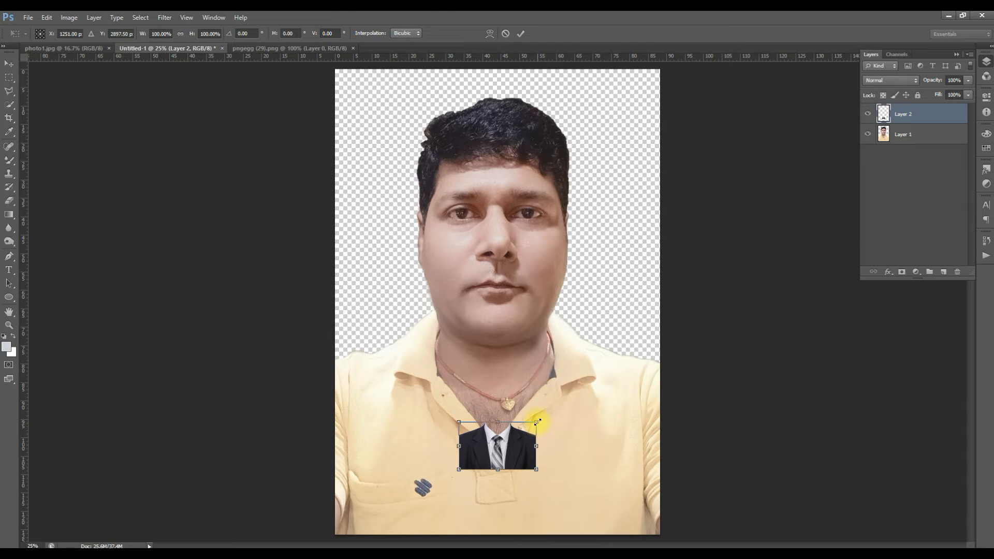
drag(558, 407, 671, 335)
drag(604, 433, 597, 418)
drag(666, 317, 661, 318)
drag(590, 390, 592, 390)
key(Return)
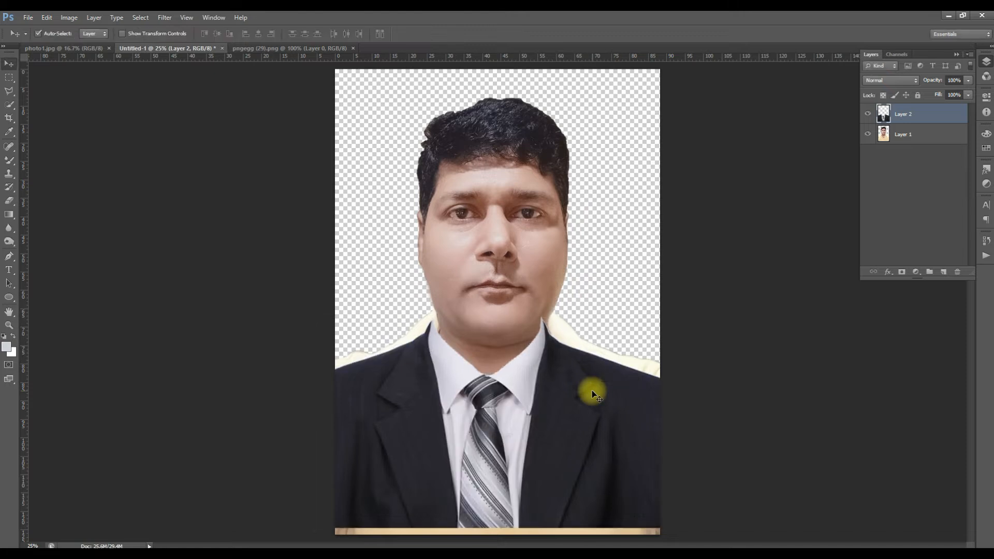
- Nudge the suit layer slightly right and down to centre the collar under the chin
key(shift+Right)
key(shift+Right)
key(shift+Right)
key(shift+Right)
key(shift+Right)
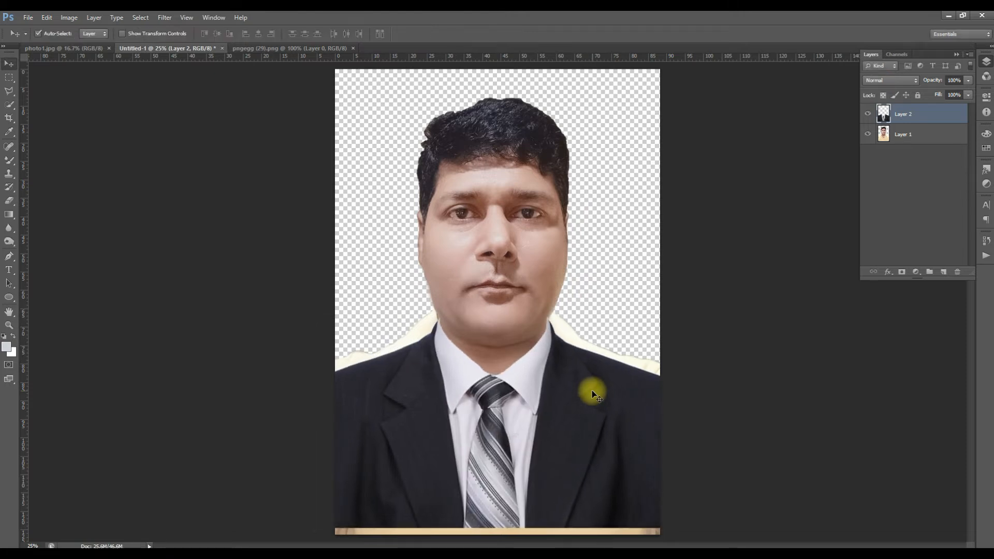
key(shift+Left)
key(shift+Down)
key(shift+Down)
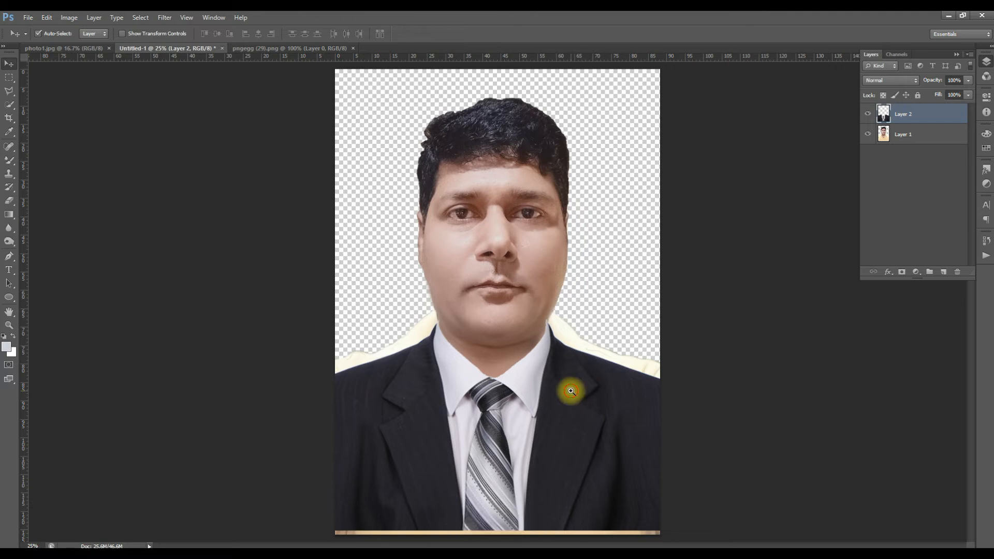
- Enlarge the suit layer slightly and reposition it so the collar sits snugly around the neck under the jaw
click(571, 391)
click(570, 391)
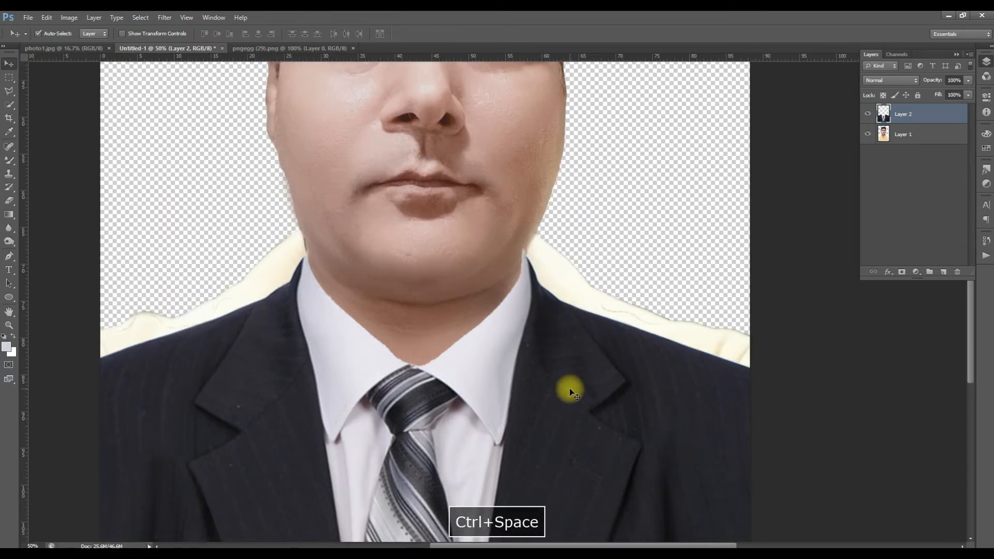
key(ctrl+t)
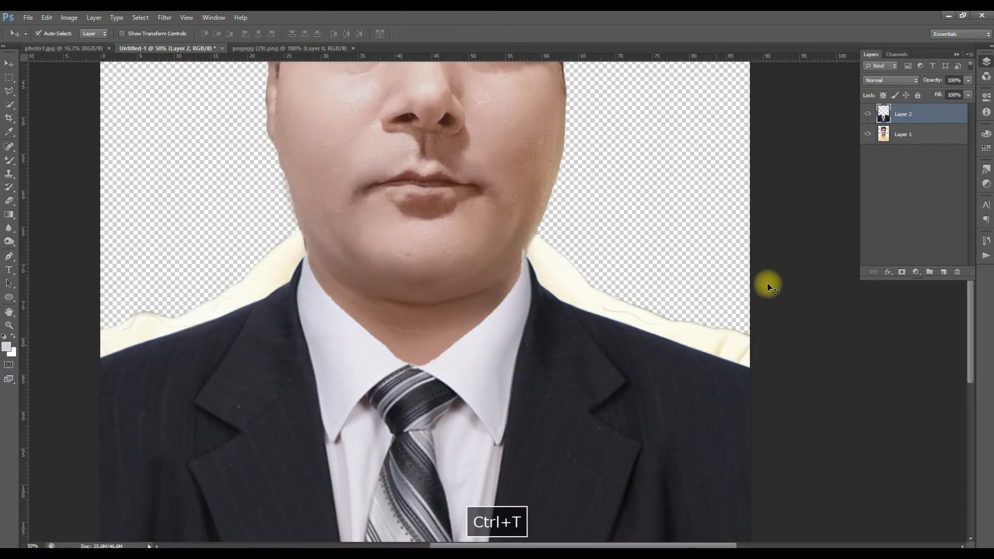
drag(760, 246, 771, 238)
drag(636, 337, 635, 336)
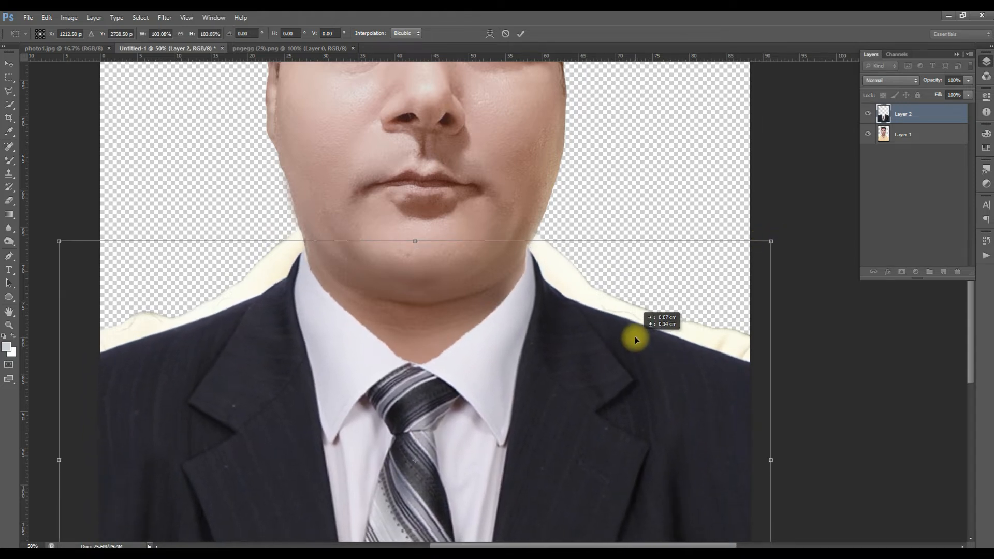
drag(771, 242, 766, 246)
key(Return)
- Examine how the suit collar meets the neck on both sides and how the suit fits the whole portrait
key(ctrl+space)
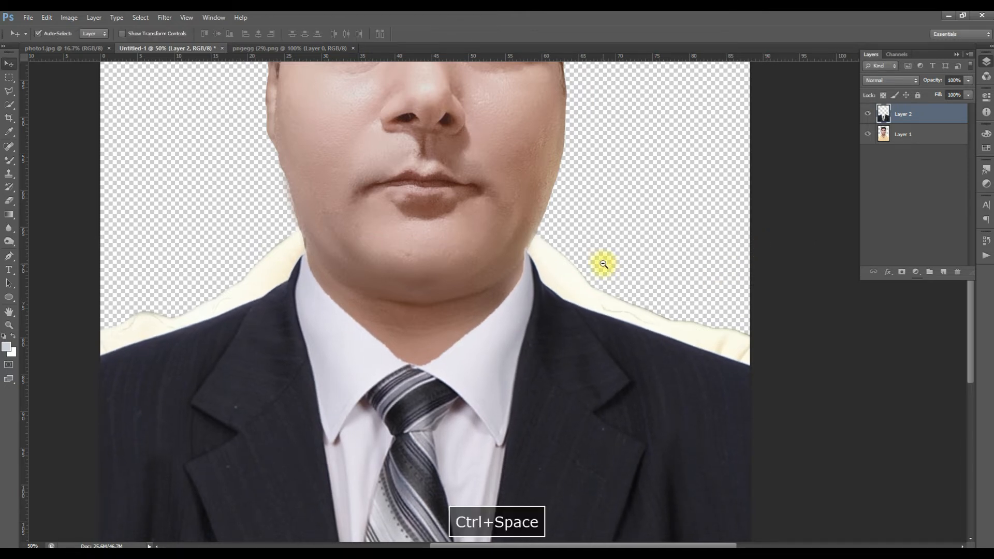
ctrl+alt+click(603, 264)
ctrl+alt+click(602, 263)
ctrl+alt+click(602, 264)
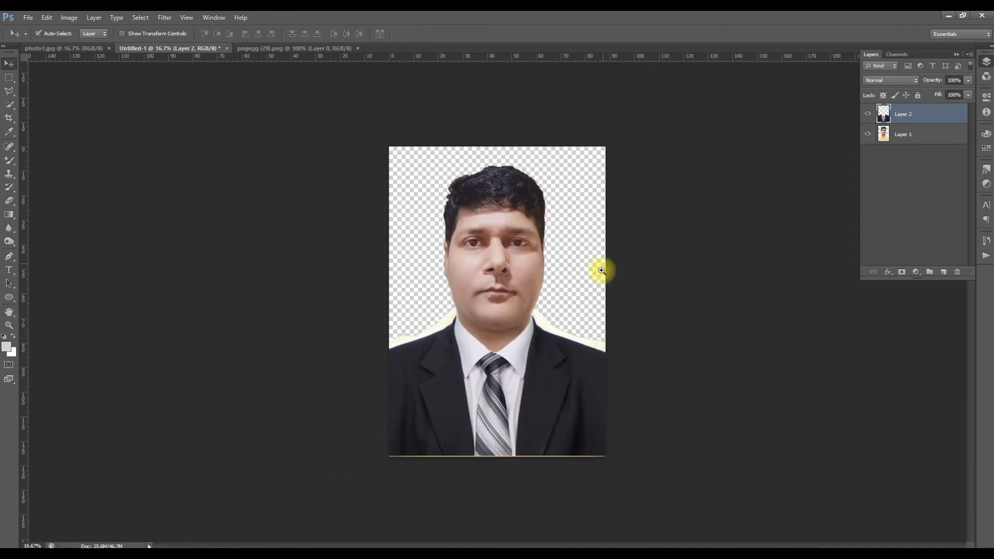
ctrl+click(563, 368)
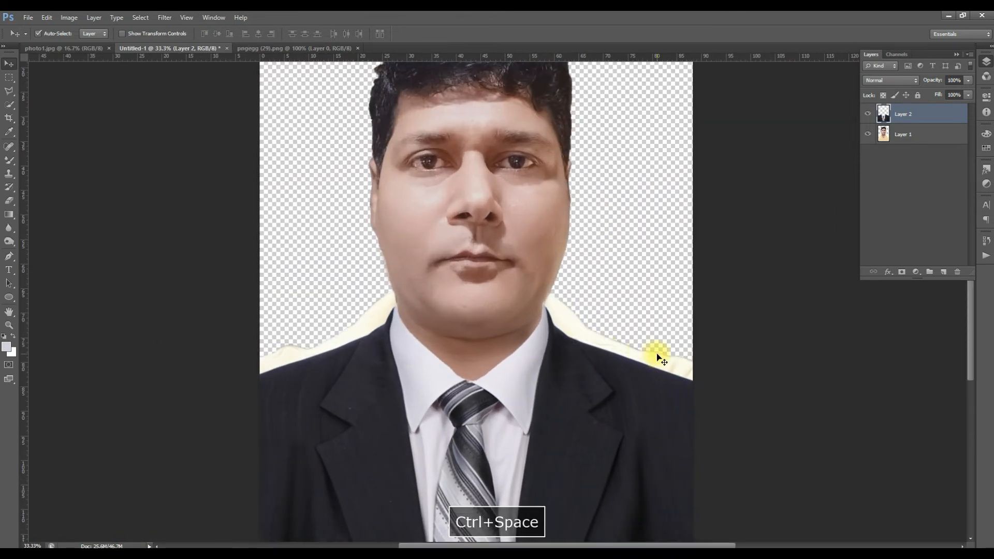
ctrl+click(582, 339)
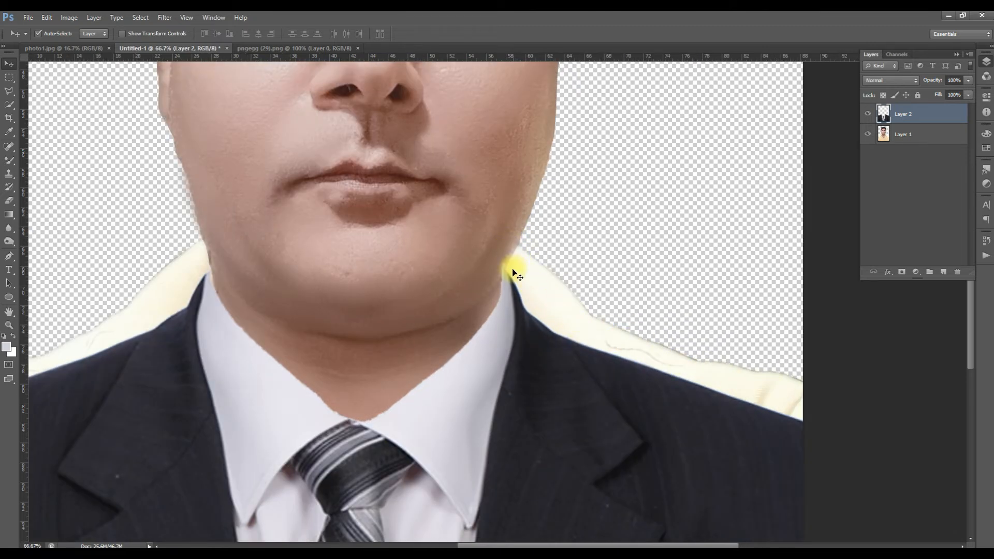
key(space)
drag(188, 271, 354, 276)
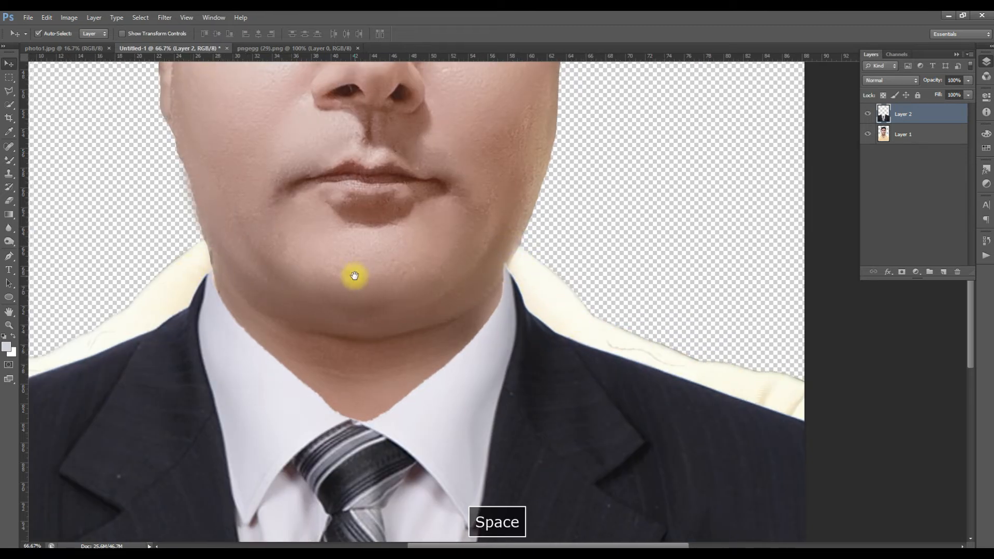
key(space)
ctrl+click(327, 203)
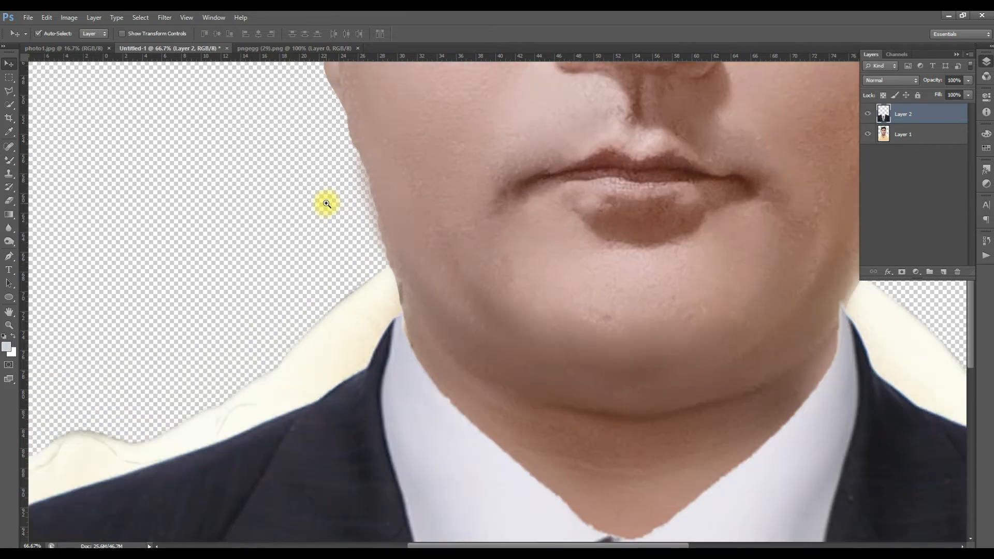
ctrl+alt+click(326, 222)
ctrl+alt+click(328, 222)
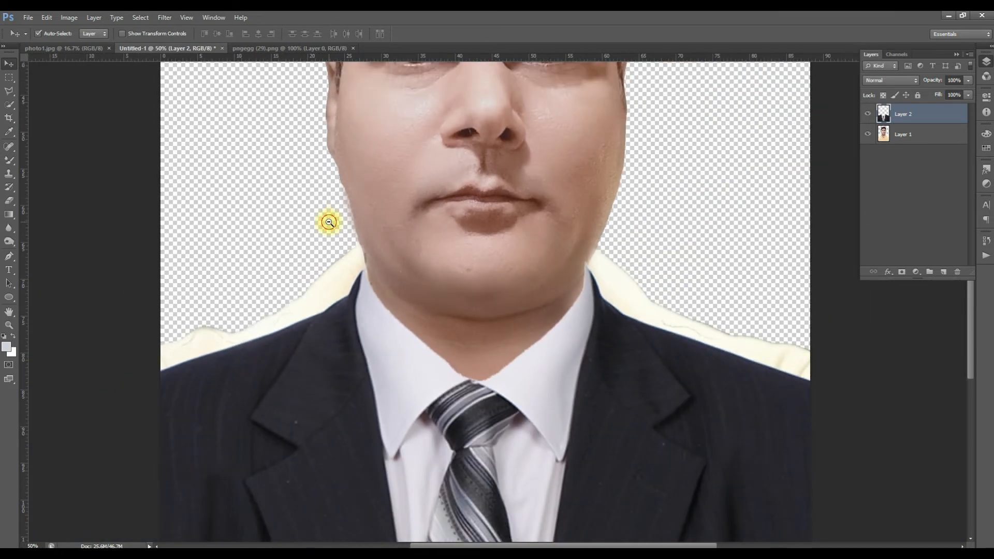
ctrl+alt+click(329, 221)
ctrl+alt+click(334, 223)
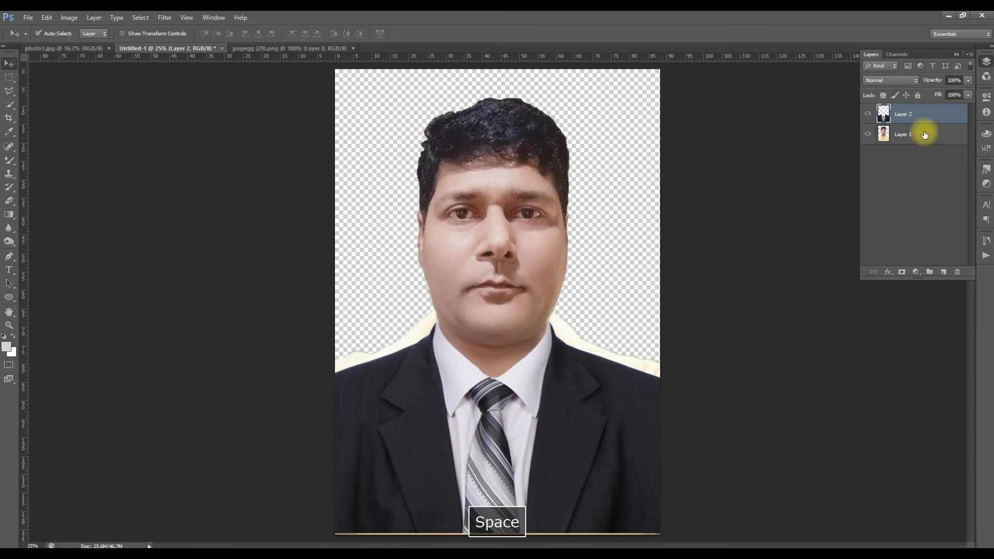
- Create a new empty layer and place it beneath the portrait layer as the background
click(909, 139)
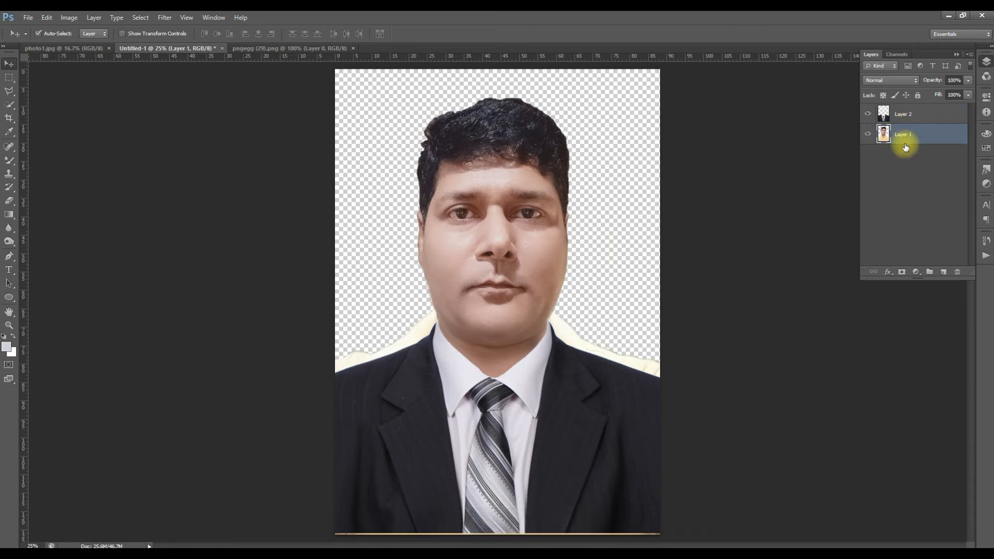
click(944, 273)
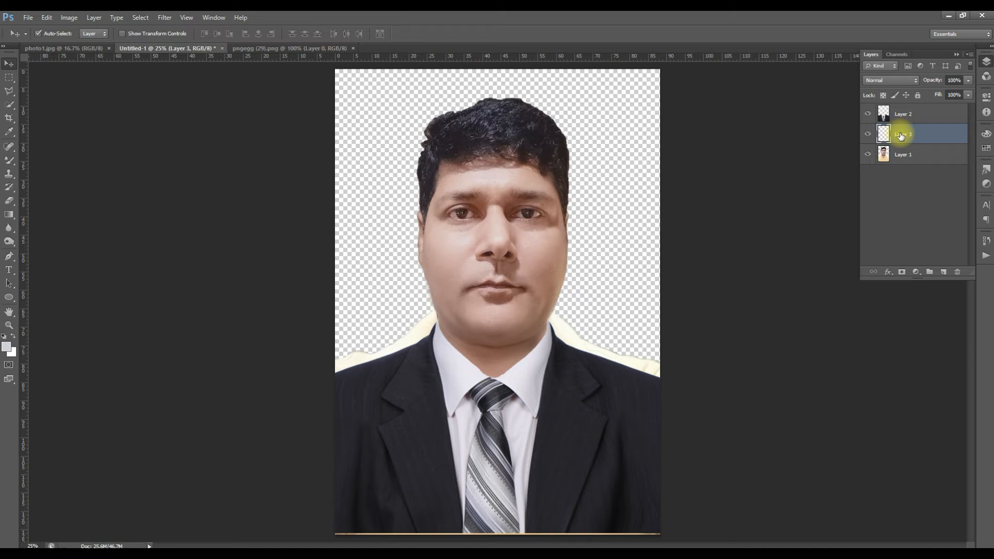
drag(906, 135, 905, 166)
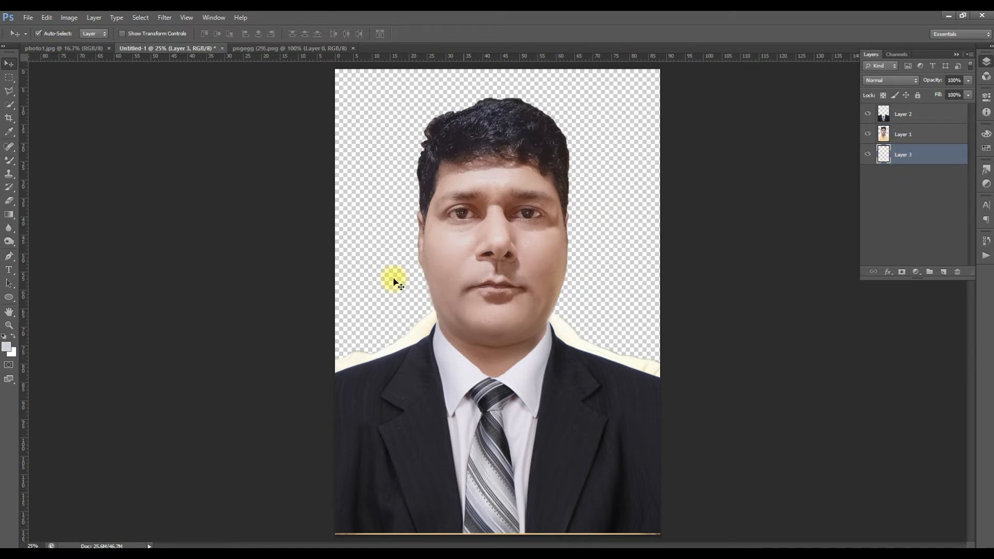
- Set the foreground colour to pale blue c4c9e2 and fill the new background layer with it
click(7, 348)
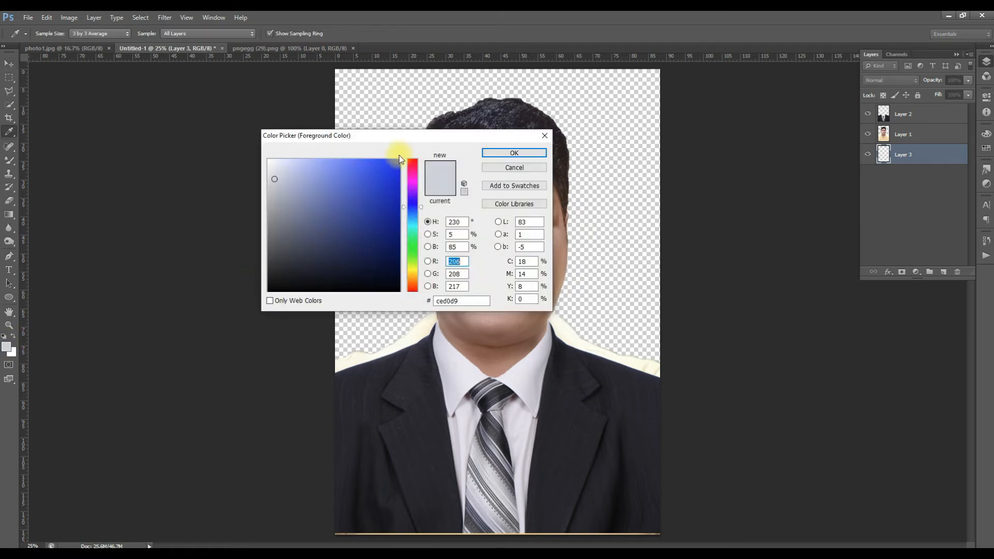
drag(393, 144, 717, 191)
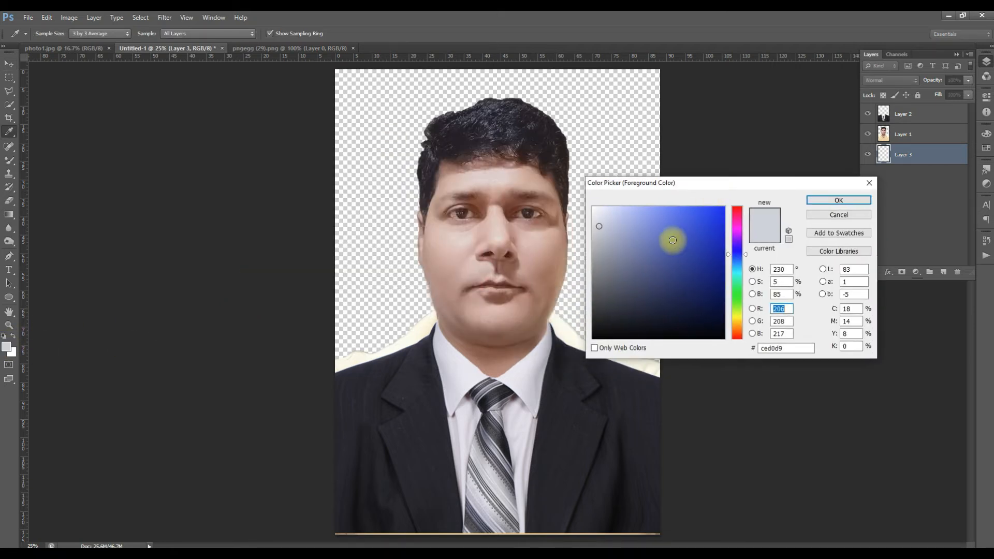
click(607, 229)
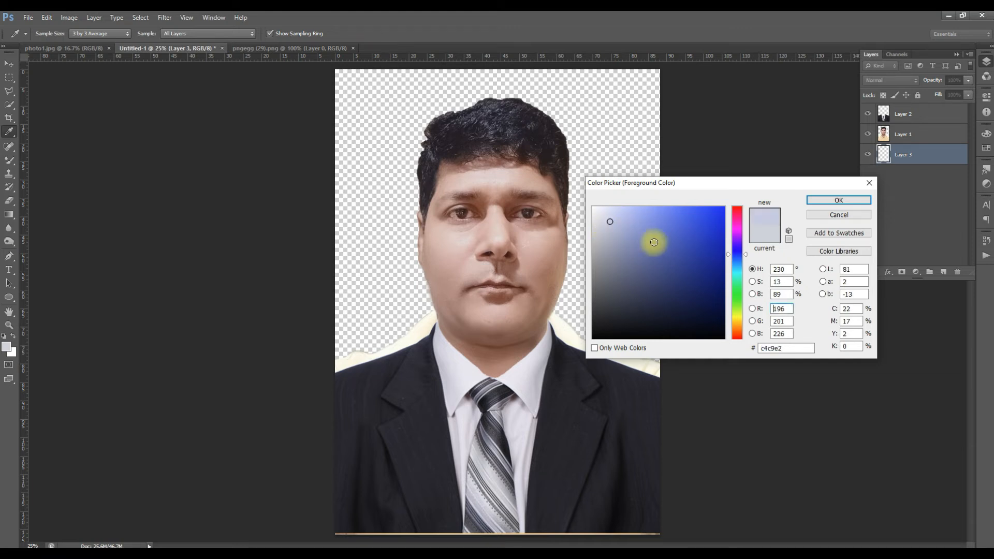
click(818, 202)
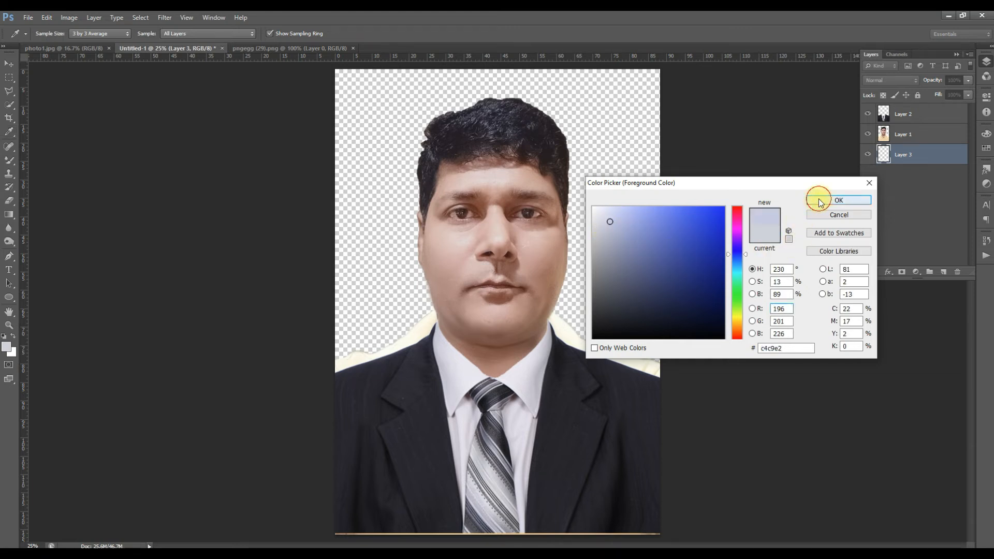
key(v)
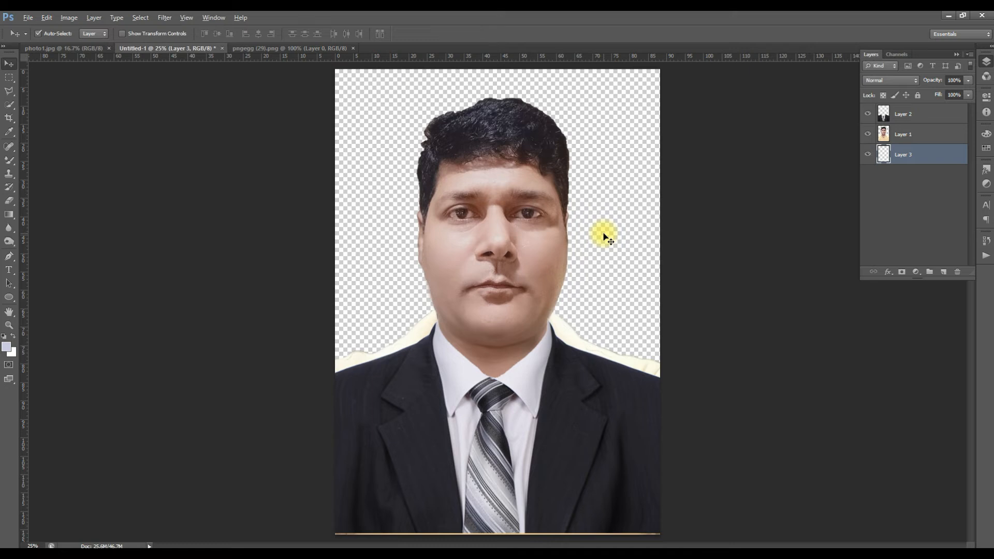
key(alt+Delete)
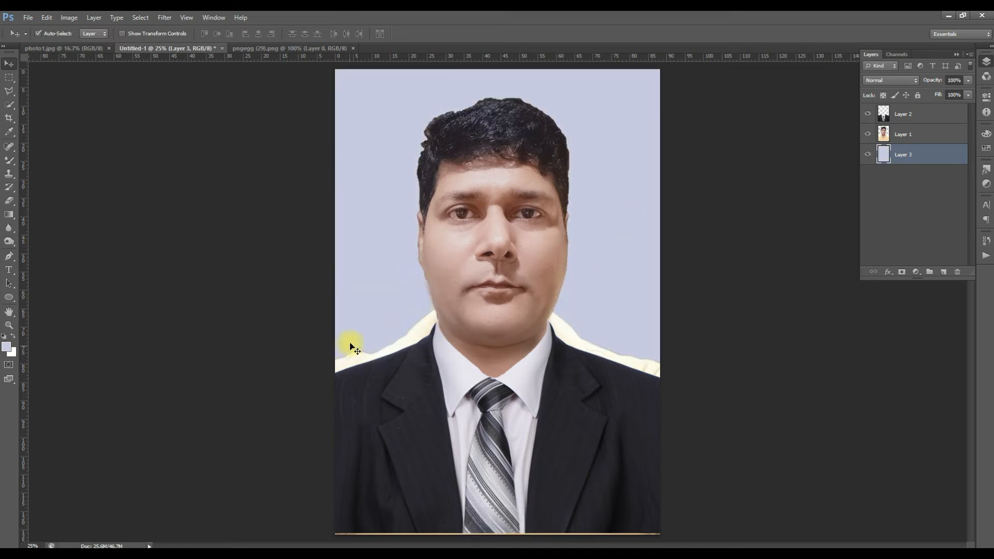
- Change the foreground colour to light orange f2b46b and fill the background layer, Layer 3, with it
click(7, 348)
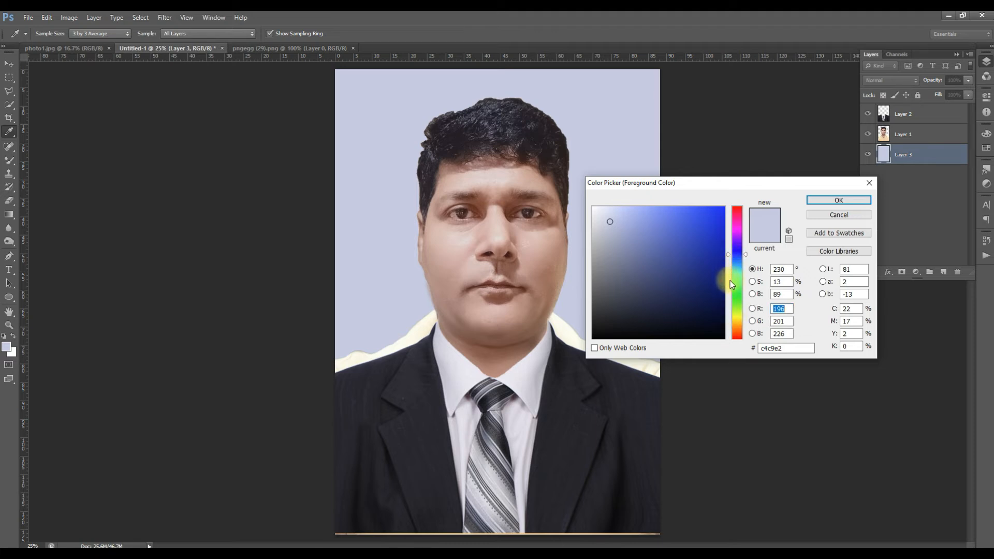
click(728, 327)
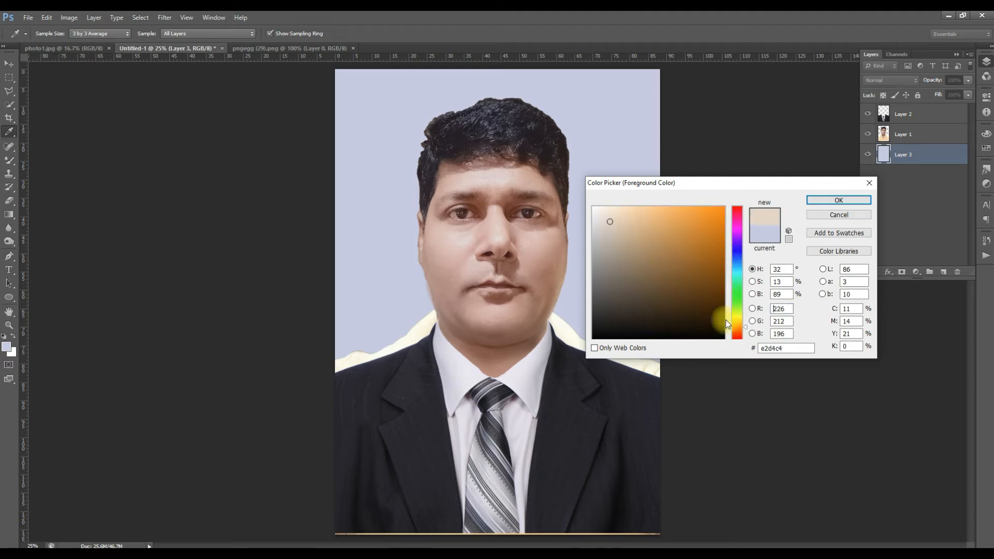
click(659, 215)
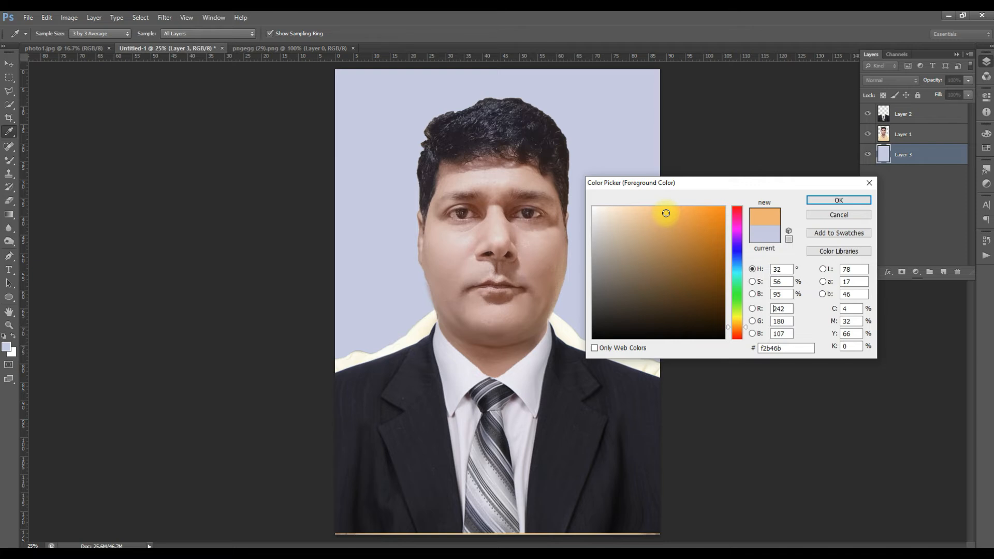
click(833, 201)
key(alt+Delete)
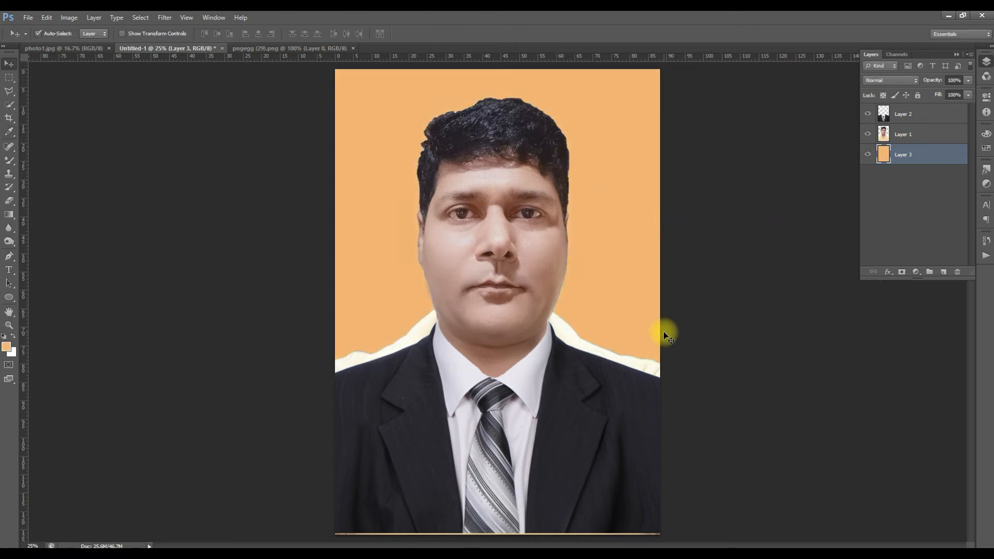
alt+click(573, 325)
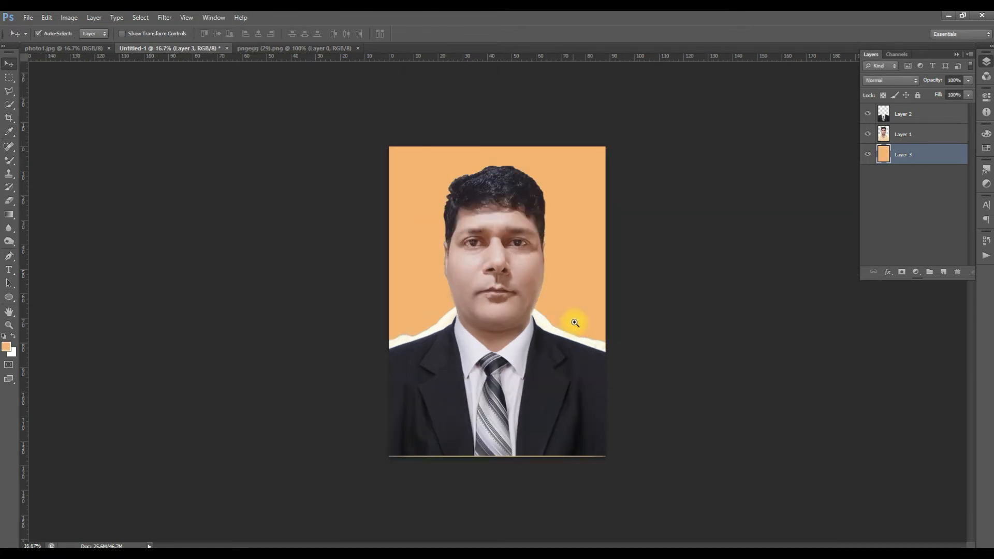
ctrl+click(576, 322)
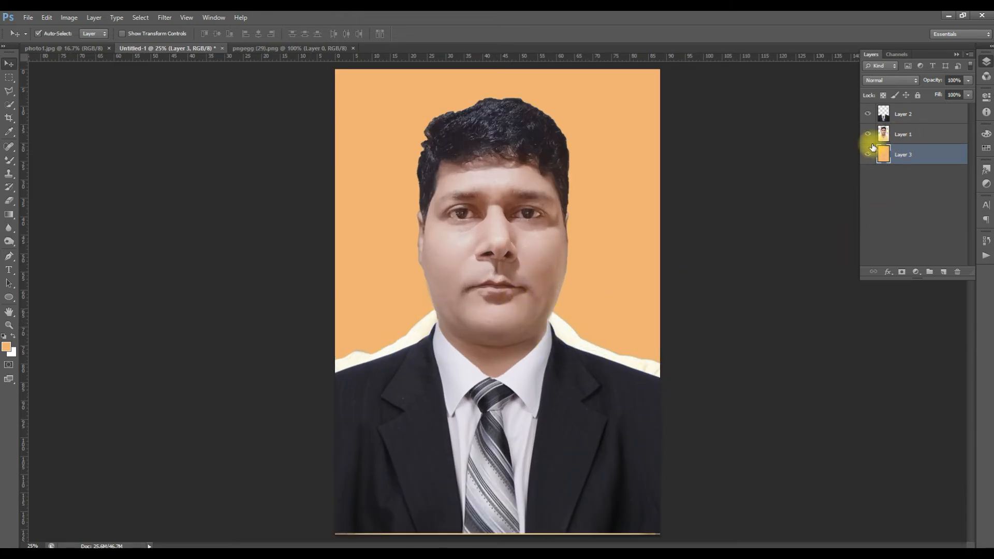
- On portrait Layer 1, start a Pen tool path along the man's left jaw edge down to the suit collar
click(870, 115)
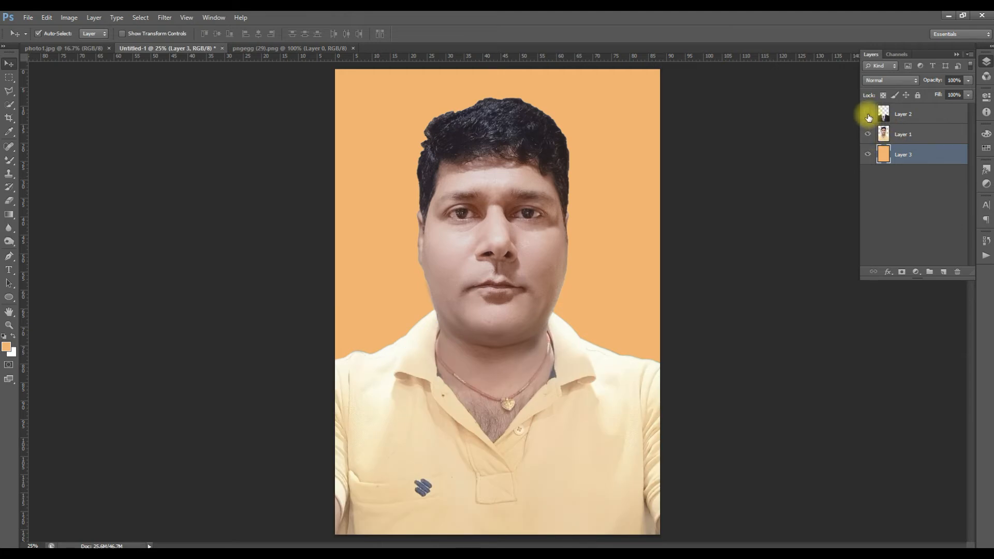
click(870, 116)
click(909, 138)
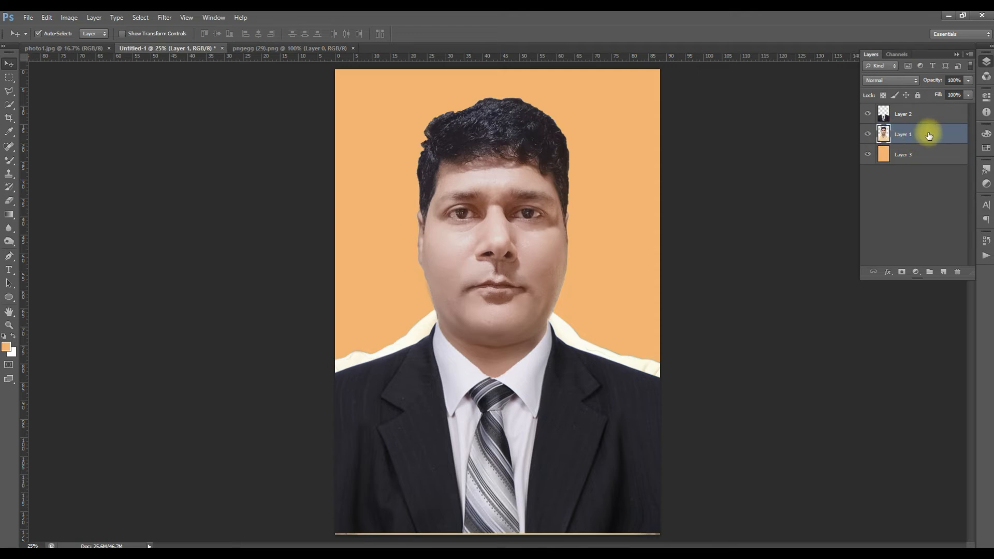
key(ctrl+space)
click(559, 313)
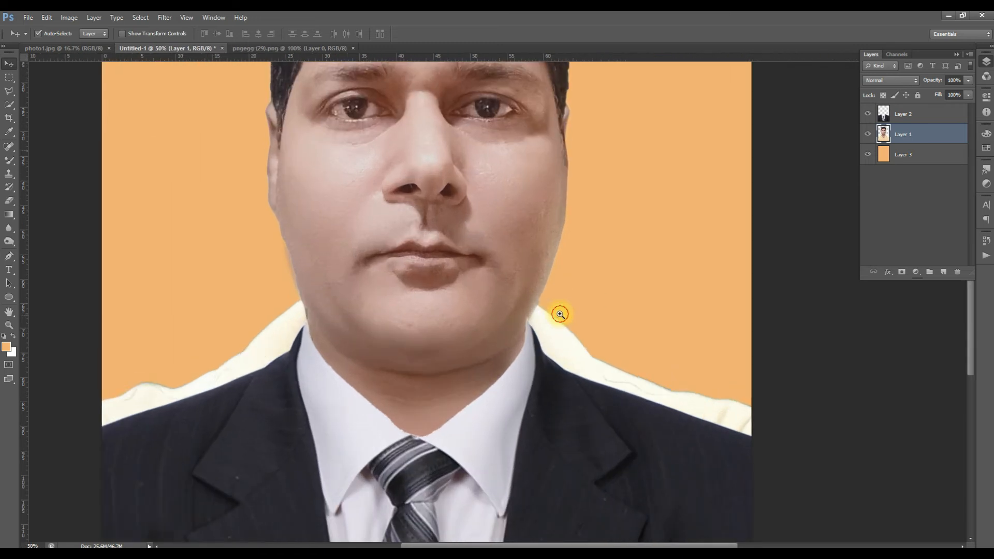
click(559, 313)
click(535, 317)
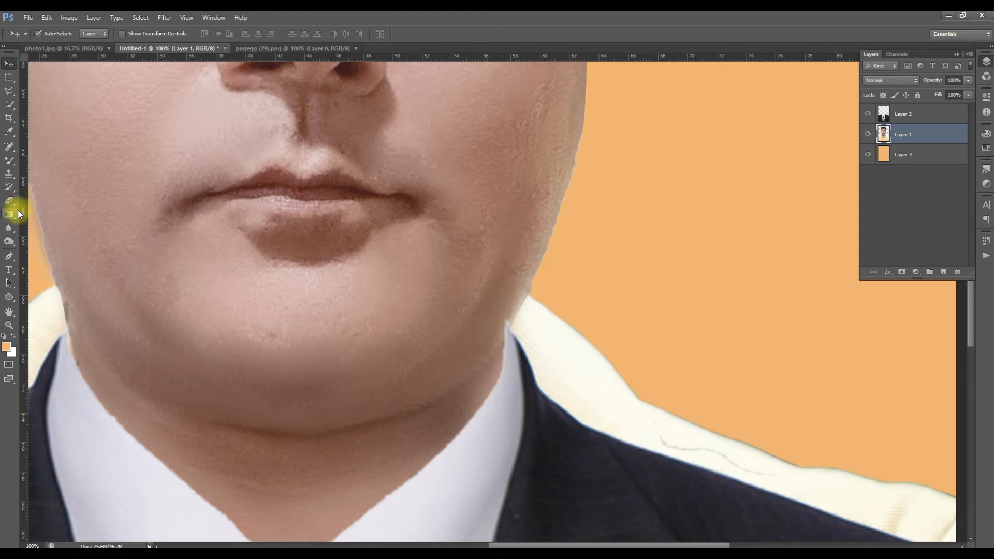
click(10, 257)
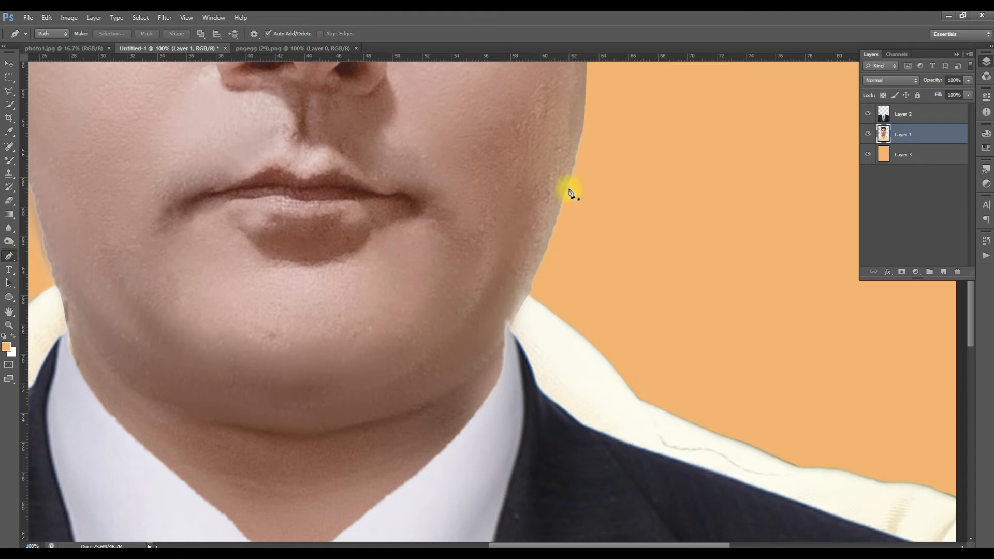
click(586, 110)
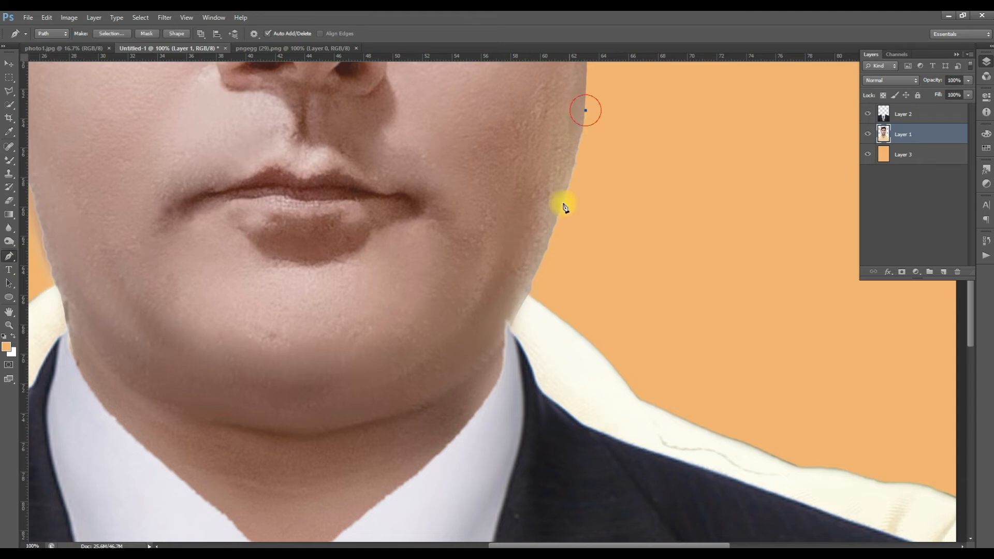
drag(521, 300, 521, 298)
drag(522, 301, 521, 302)
click(510, 330)
- Continue the path under the suit's shoulder edge, close it around the exposed shirt, and delete the selected area from Layer 1
key(space)
drag(557, 377, 542, 328)
key(ctrl+r)
drag(844, 402, 878, 365)
key(space)
drag(738, 389, 641, 482)
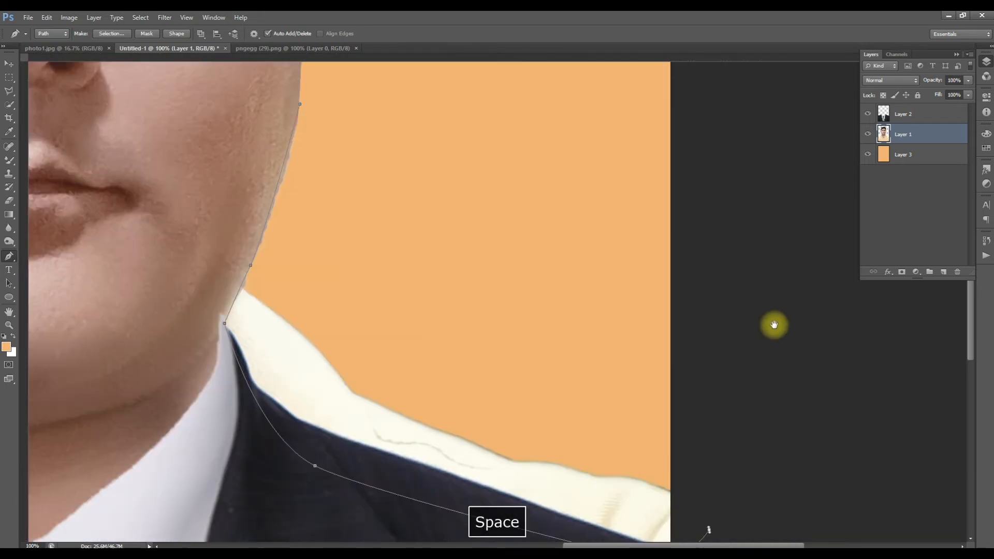
click(774, 325)
click(568, 294)
click(339, 281)
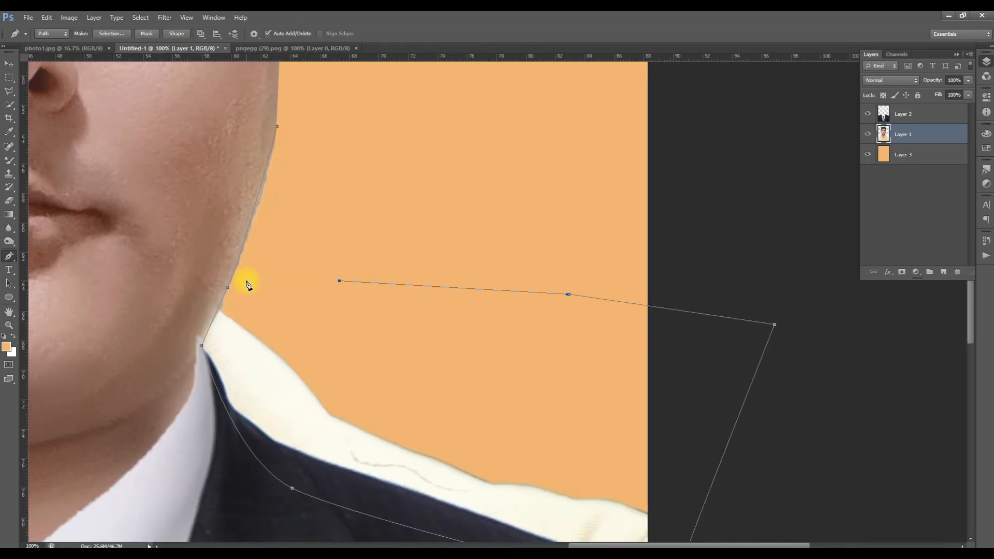
click(277, 126)
key(ctrl+Return)
key(Delete)
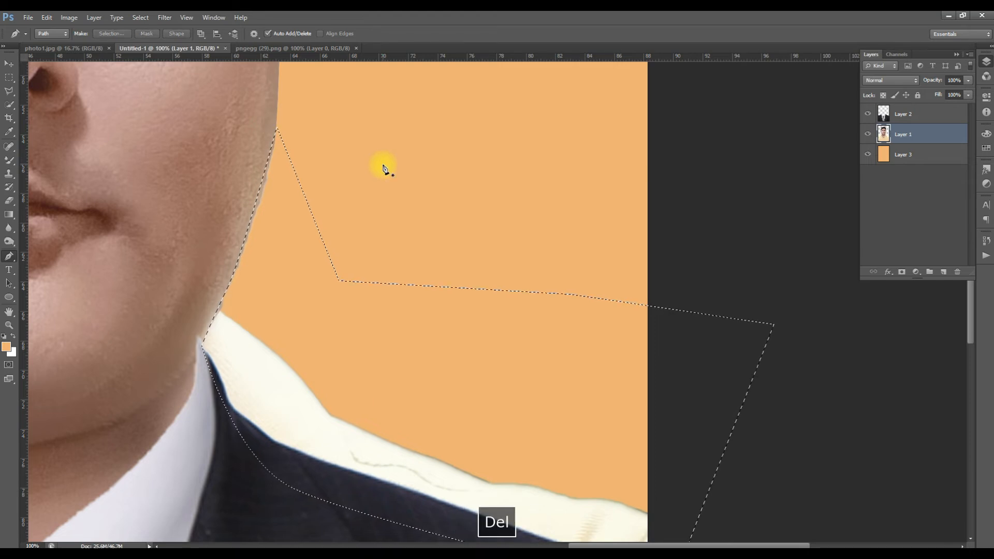
- Clear the selection left around the removed shirt area
key(m)
key(ctrl+d)
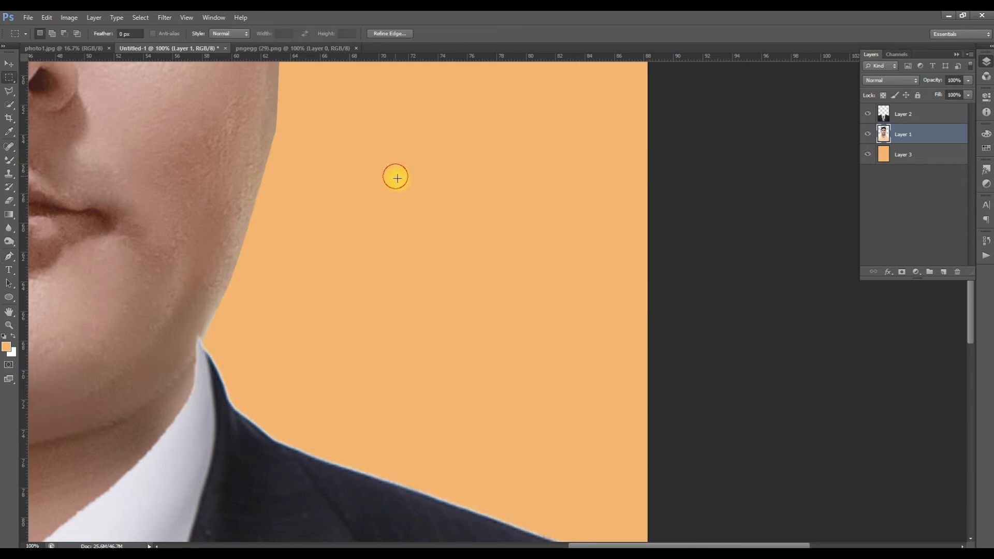
alt+click(477, 212)
alt+click(478, 214)
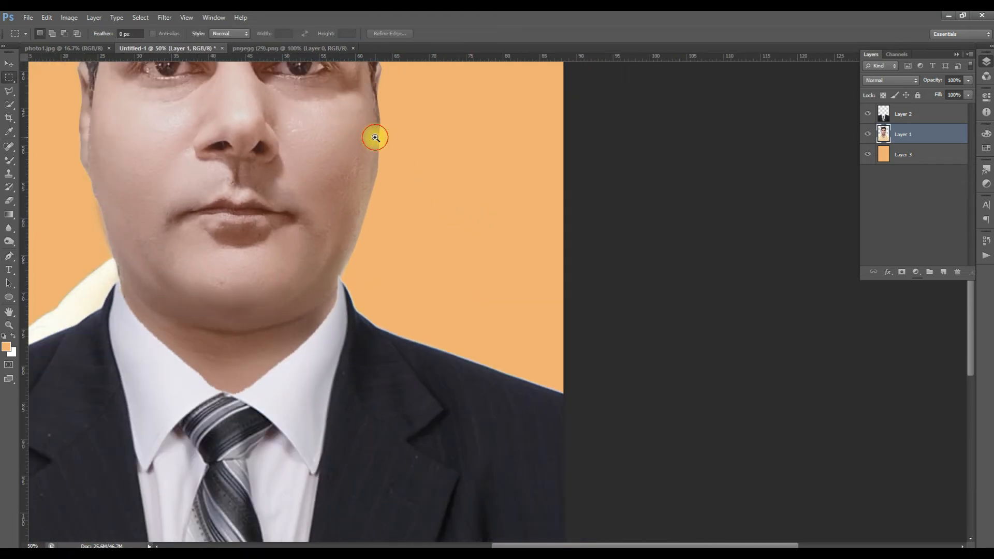
- Trace the uneven cheek edge below the ear on the already cleaned side, delete the selected sliver from Layer 1, and deselect
ctrl+click(376, 137)
ctrl+click(376, 138)
ctrl+click(375, 138)
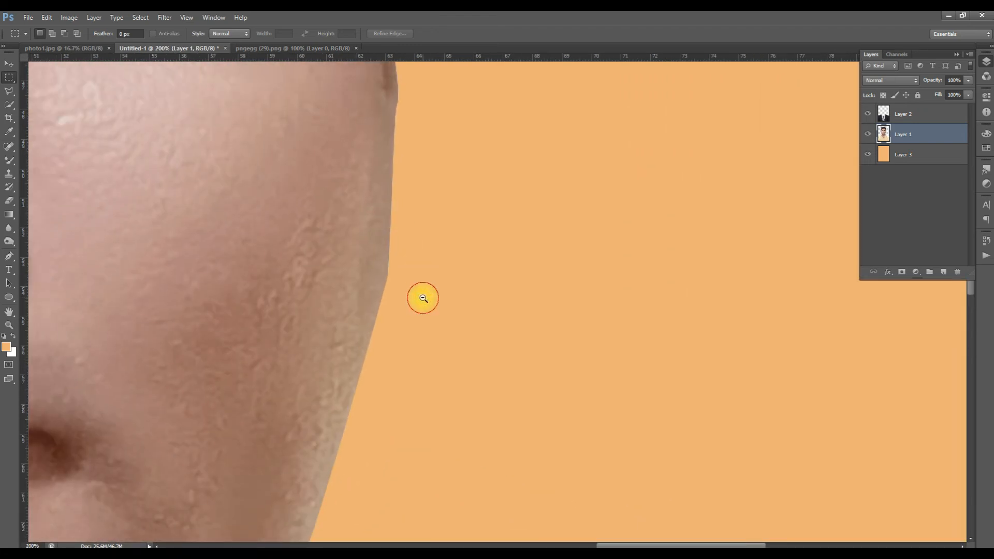
alt+click(437, 292)
key(p)
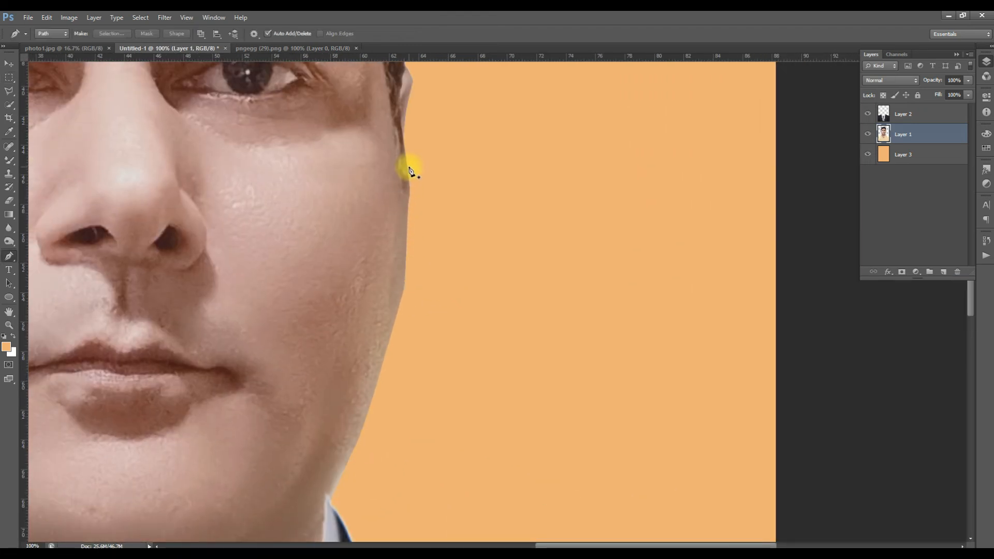
click(409, 166)
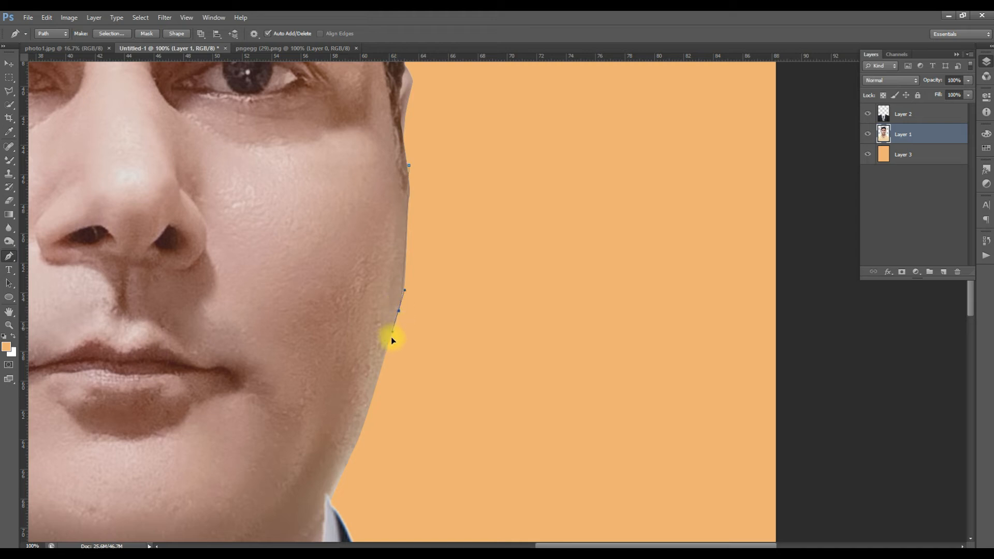
click(410, 372)
drag(490, 285, 491, 270)
click(471, 158)
key(ctrl+Return)
key(Delete)
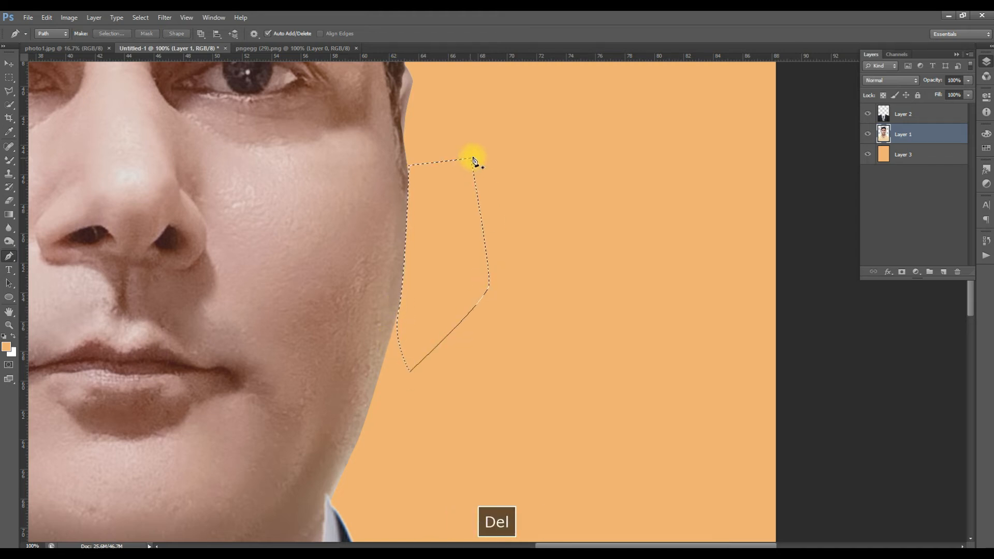
key(ctrl+d)
key(m)
- On Layer 1, start a Pen tool path below the man's other ear and follow the cheek edge down
alt+click(530, 235)
alt+click(530, 235)
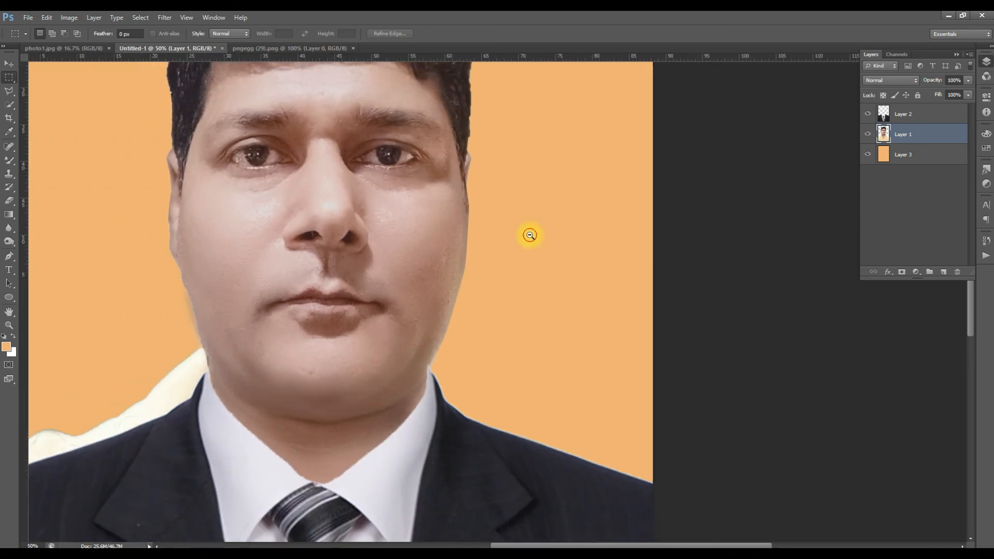
alt+click(529, 235)
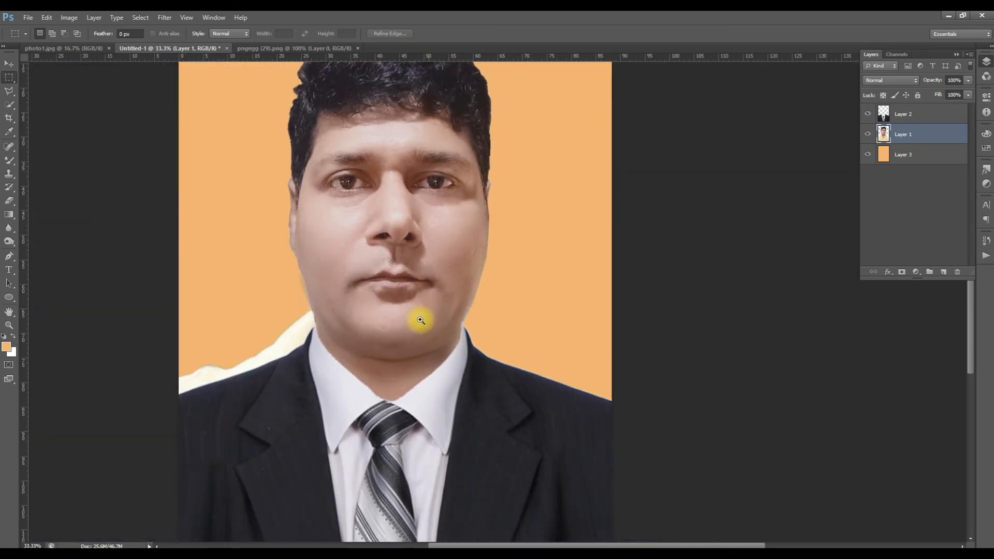
click(280, 342)
ctrl+click(282, 336)
ctrl+click(284, 328)
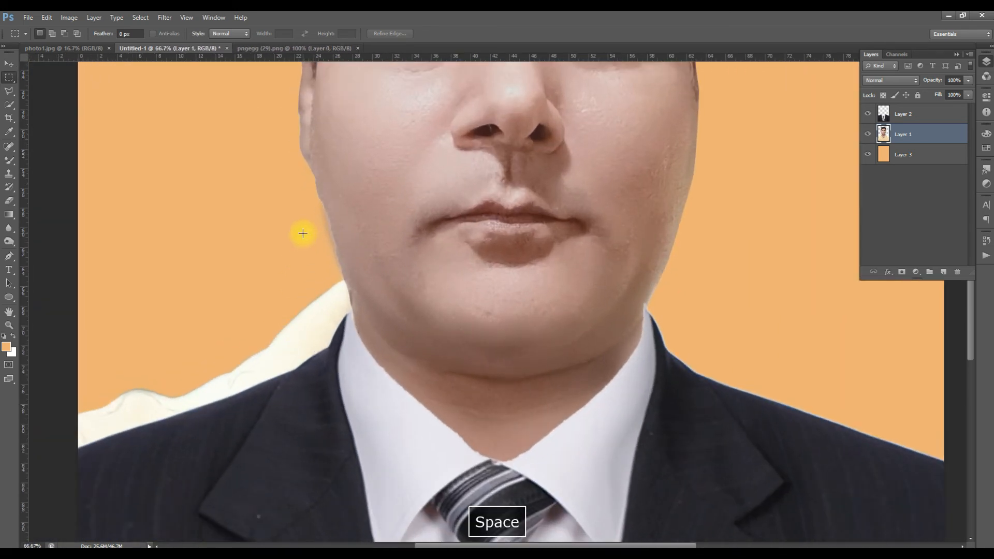
key(p)
ctrl+click(300, 181)
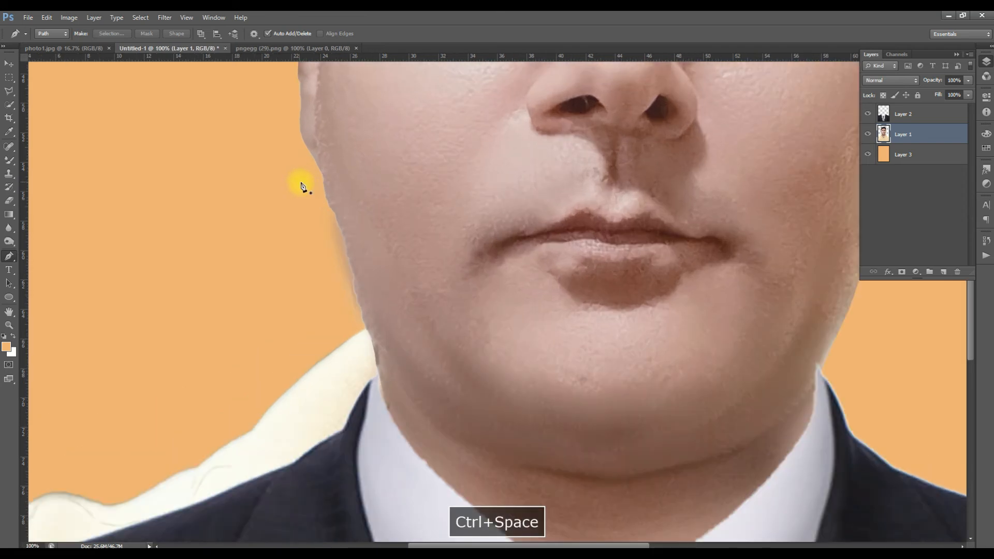
click(321, 179)
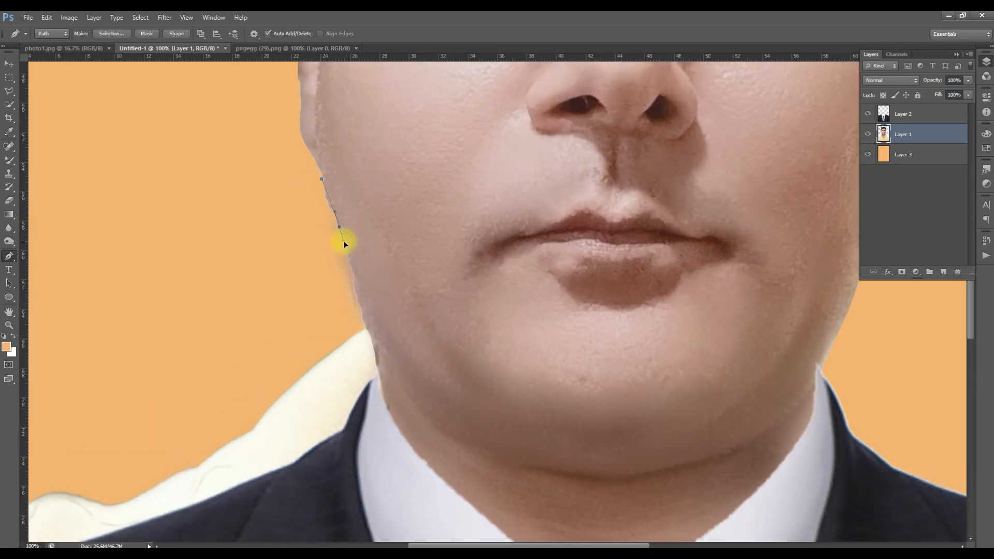
click(353, 280)
click(361, 300)
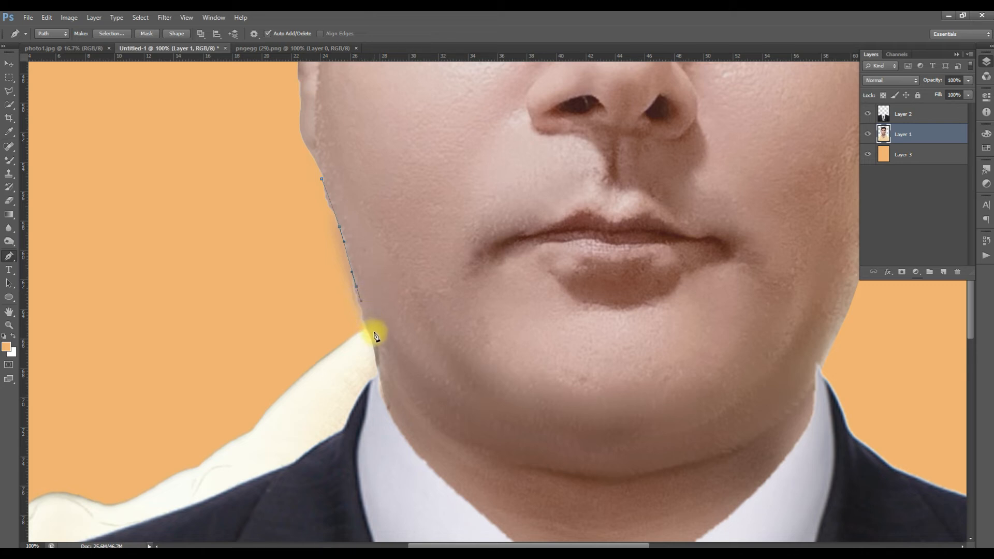
- Extend the path down the remaining jaw edge to the tip of the shirt collar
click(378, 338)
key(space)
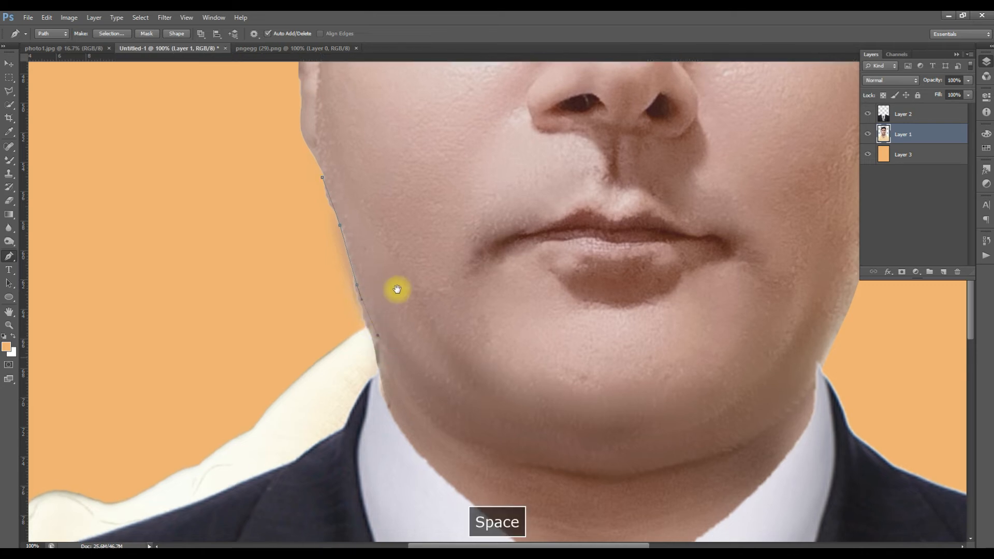
drag(397, 289, 418, 214)
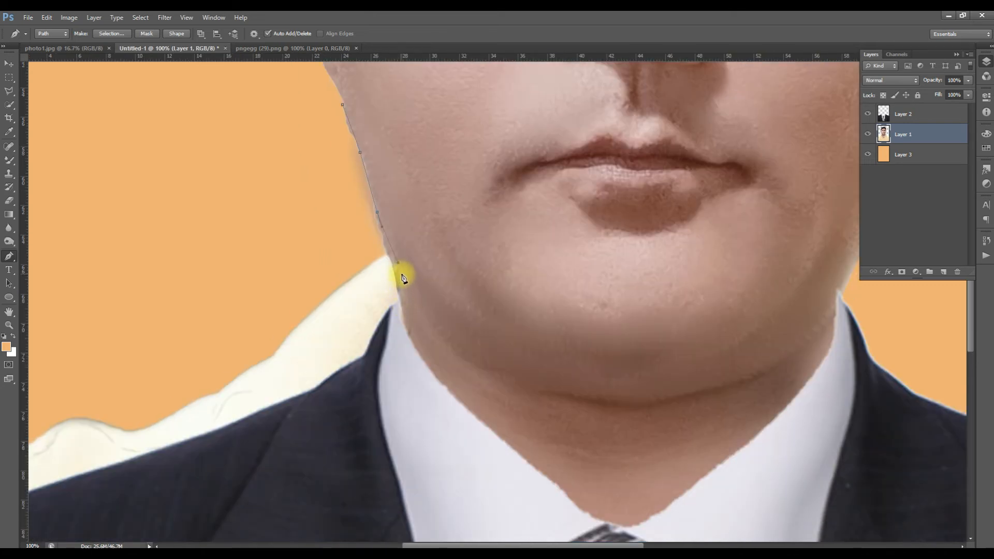
click(398, 270)
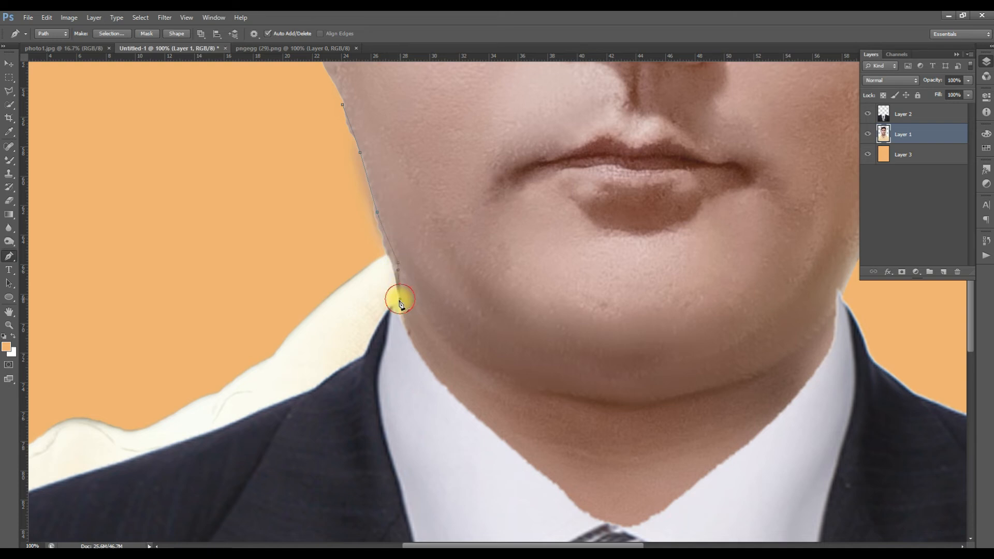
click(397, 313)
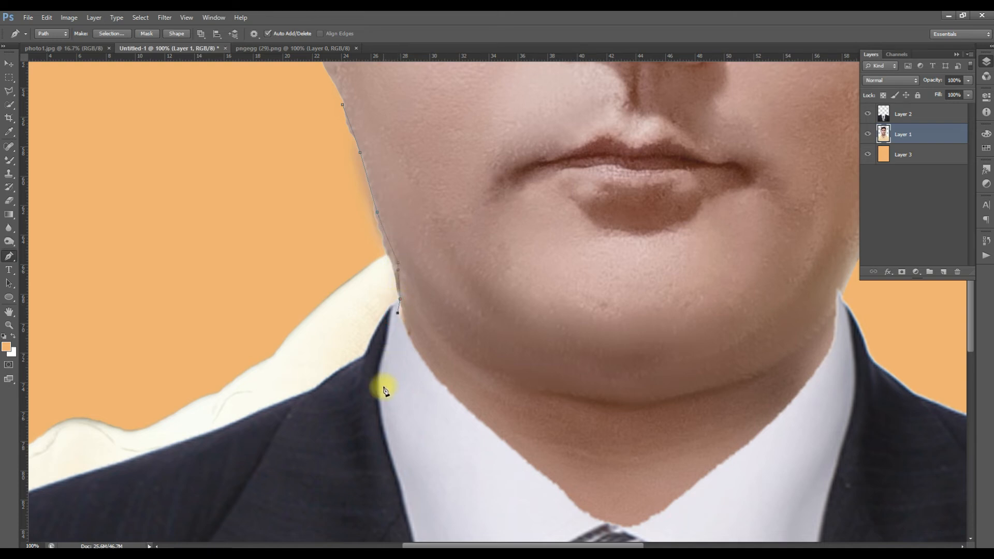
- Route the path under the suit's shoulder and around the exposed shirt, delete the selected area from Layer 1, and deselect
click(383, 387)
drag(369, 406, 579, 213)
click(351, 333)
click(198, 363)
click(129, 328)
click(145, 173)
drag(240, 151, 236, 397)
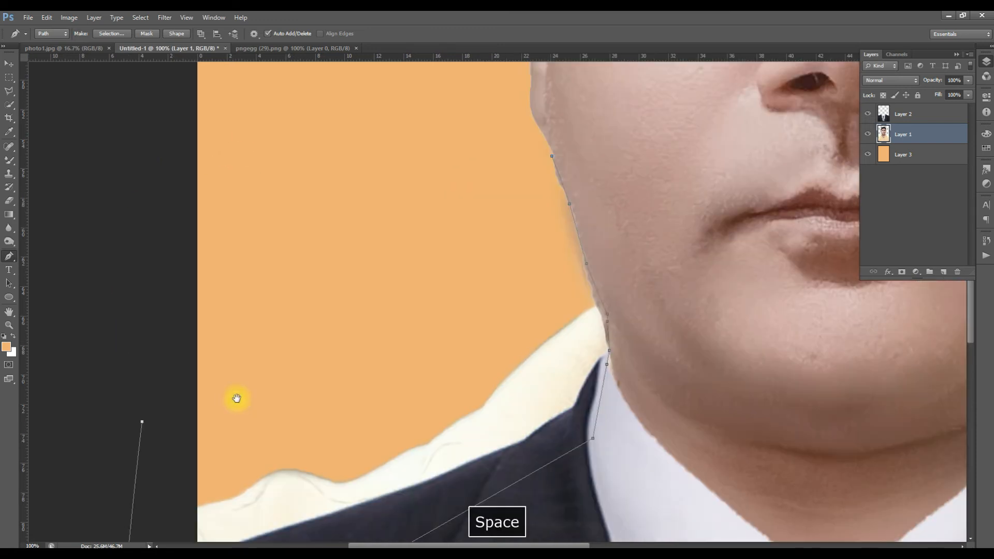
click(345, 189)
key(ctrl+Return)
key(Delete)
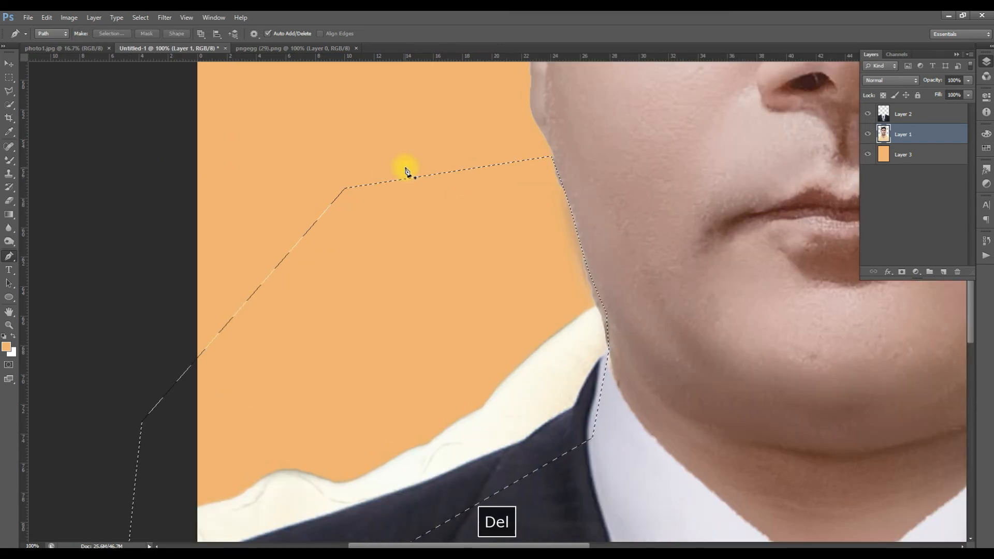
key(m)
click(446, 191)
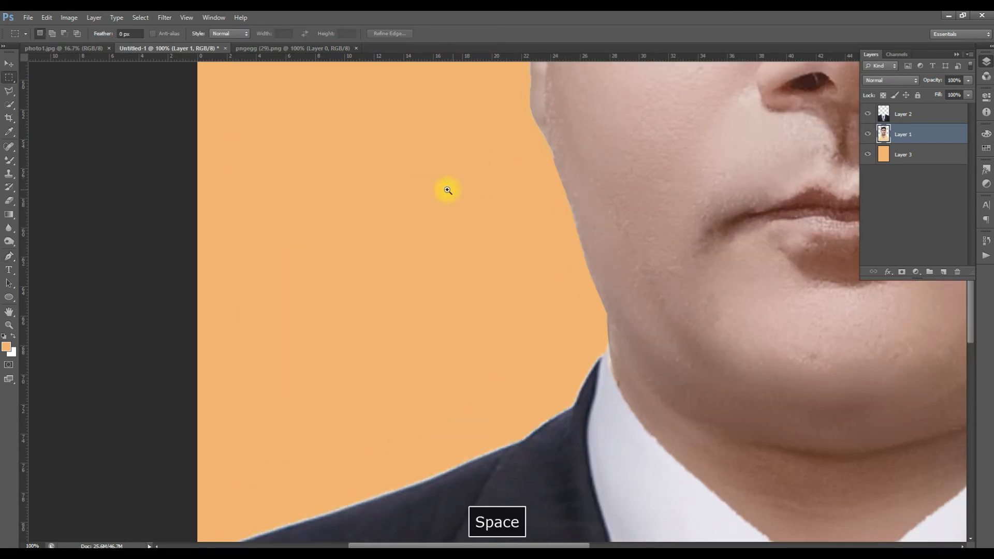
- Nudge the suit on Layer 2 a few pixels right and down to align its collar with the neck
alt+click(445, 190)
key(v)
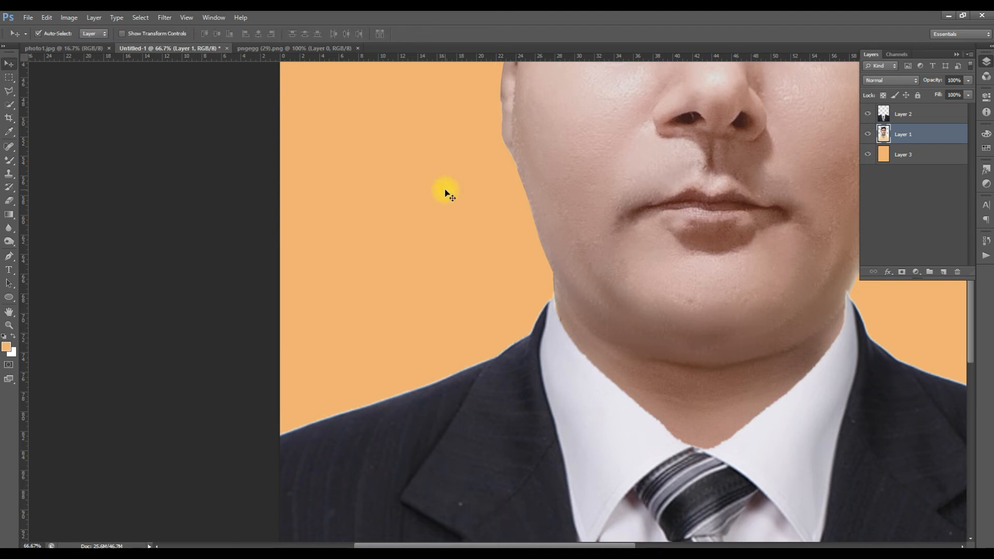
ctrl+click(756, 402)
ctrl+click(700, 381)
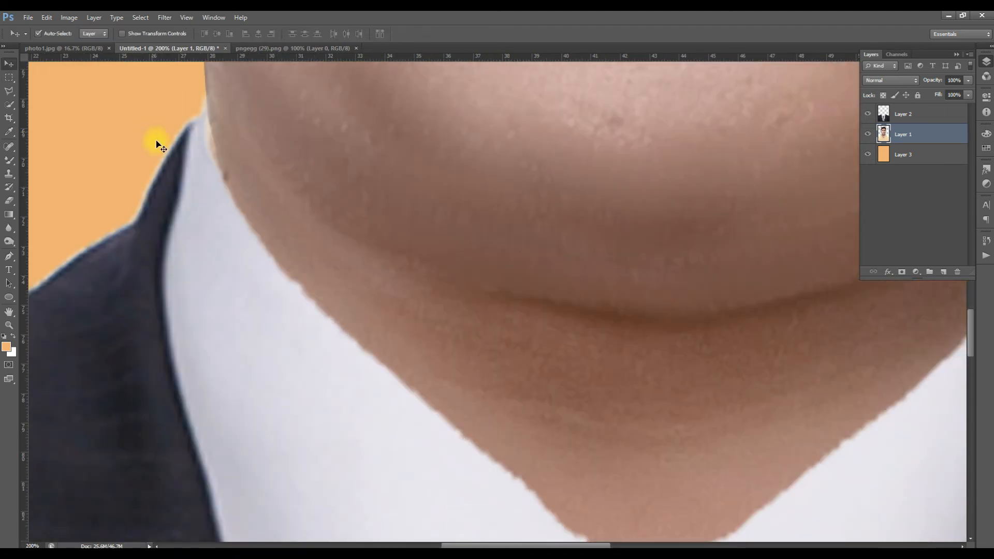
click(913, 113)
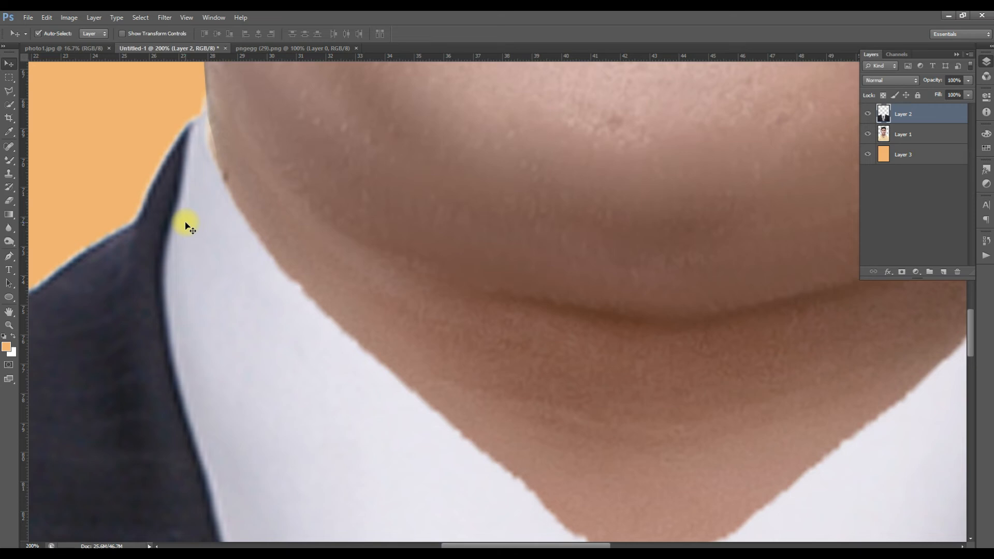
key(Right)
key(Right)
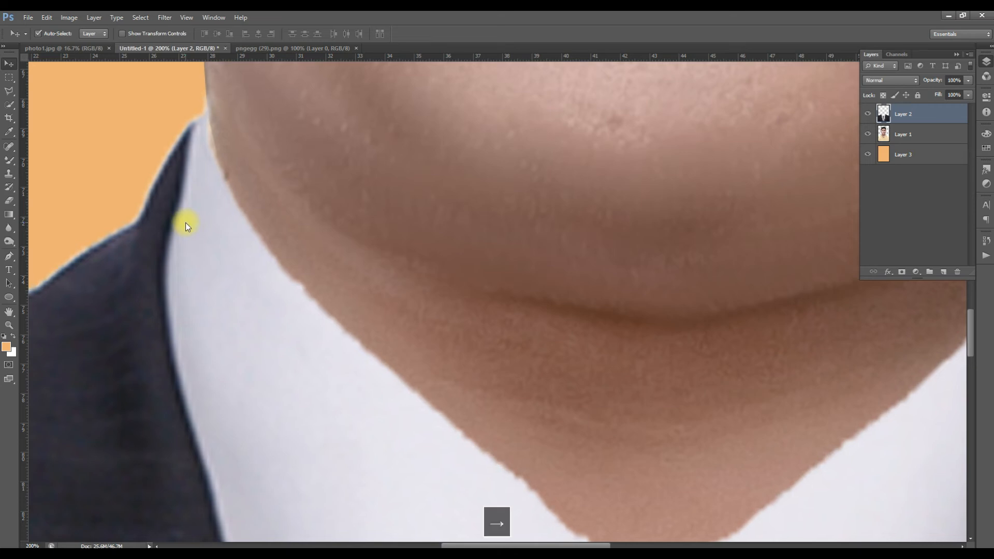
key(shift+Down)
key(shift+Up)
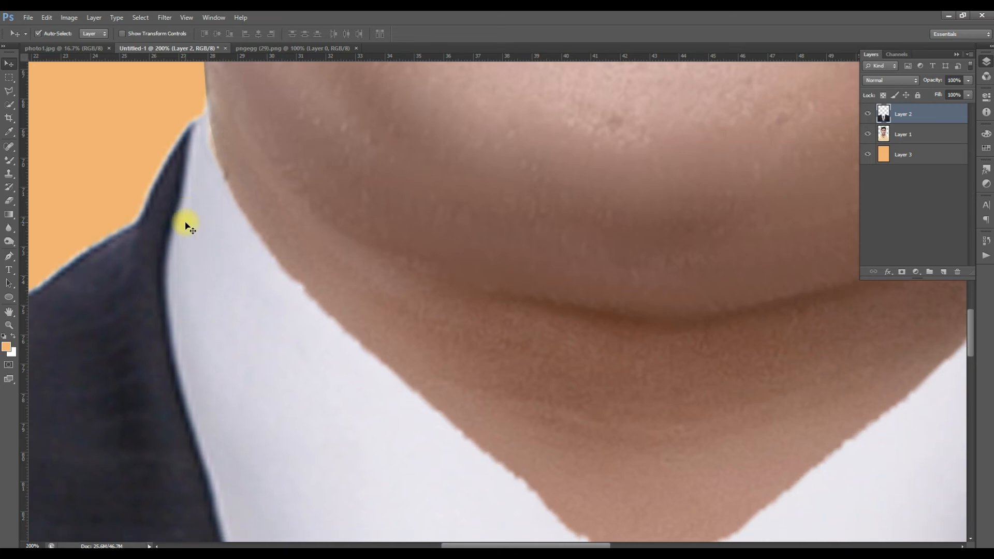
key(Down)
key(Down)
key(Down)
key(Down)
key(Down)
key(Right)
key(Right)
key(Right)
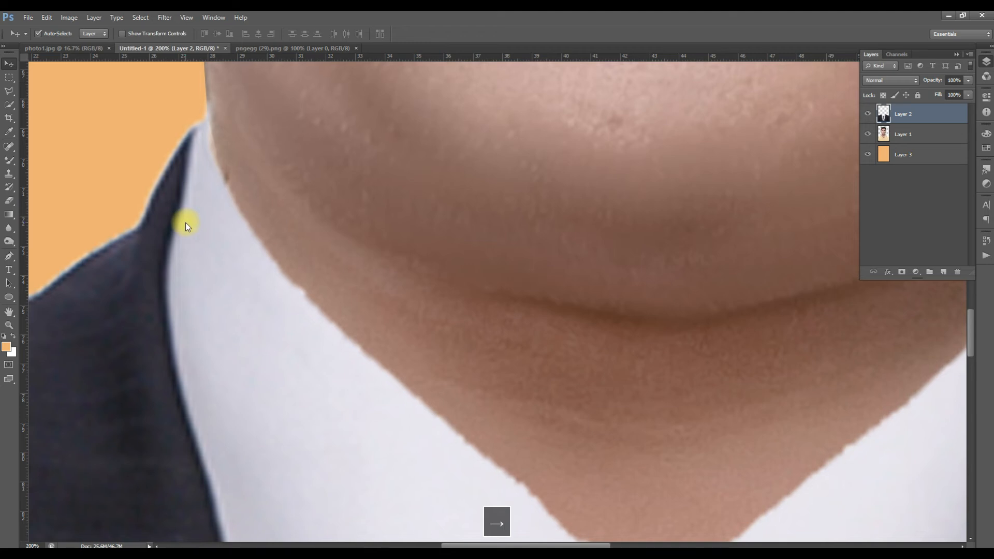
key(Right)
key(Right)
key(Right)
key(Right)
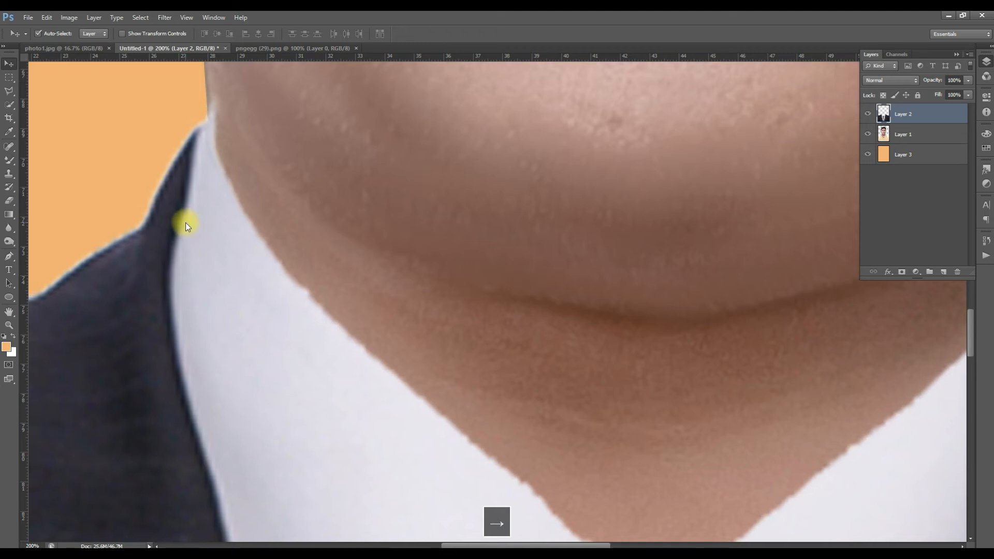
- Scale the suit on Layer 2 down to about 99.6% with Free Transform so the collar fits the neck
key(space)
drag(583, 337, 271, 322)
alt+click(396, 309)
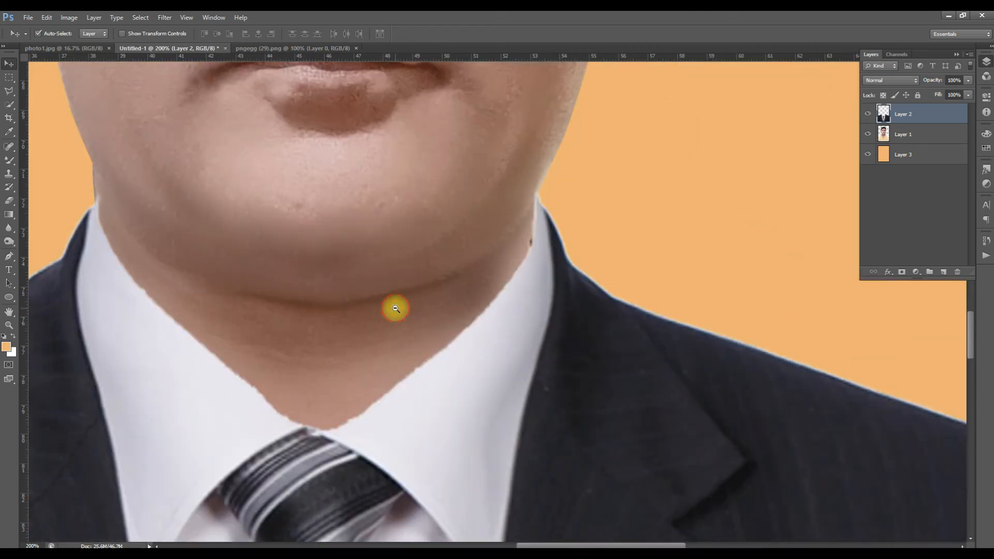
alt+click(395, 308)
alt+click(395, 306)
key(ctrl+t)
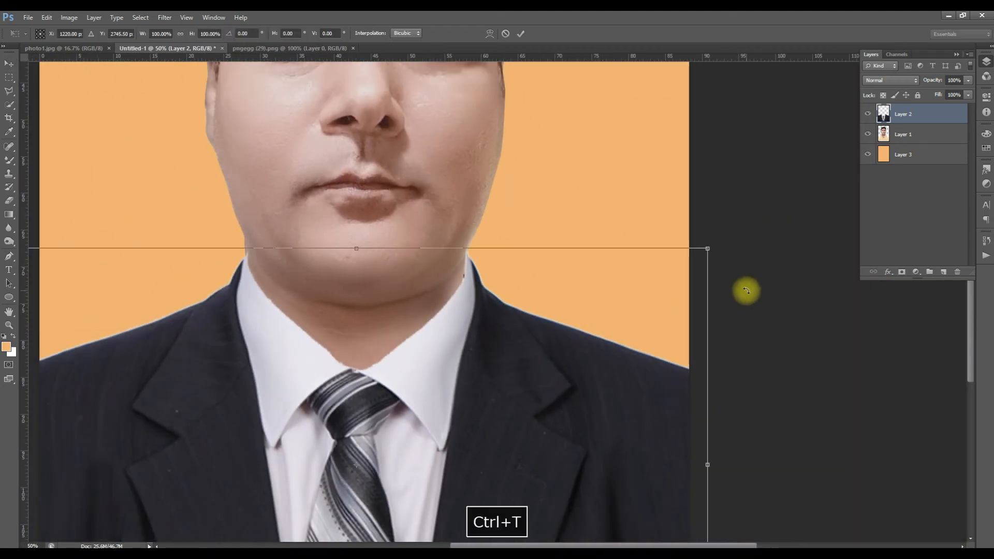
drag(708, 249, 702, 245)
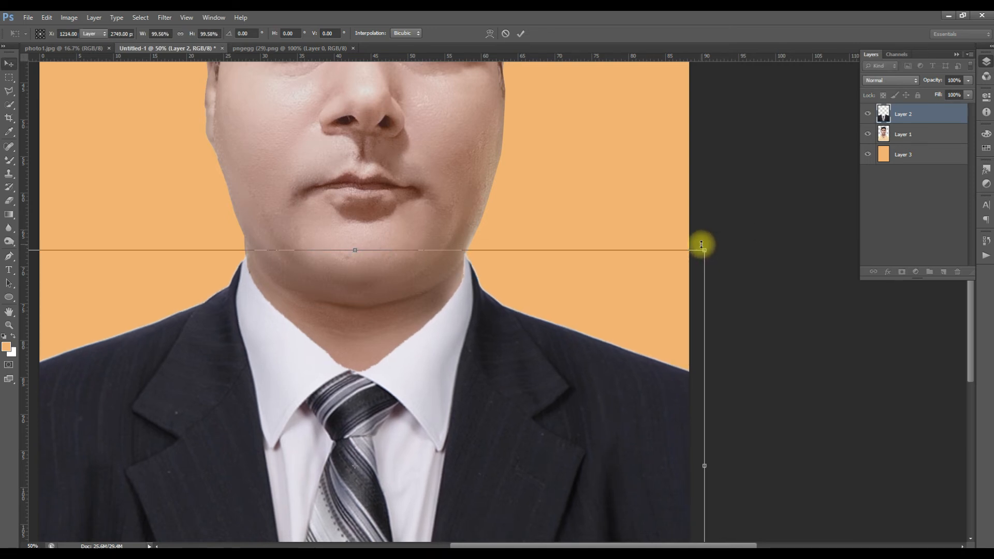
key(Return)
- Outline the collar tip overlapping the jaw with a Pen path, delete that area from suit Layer 2, and deselect
ctrl+click(241, 263)
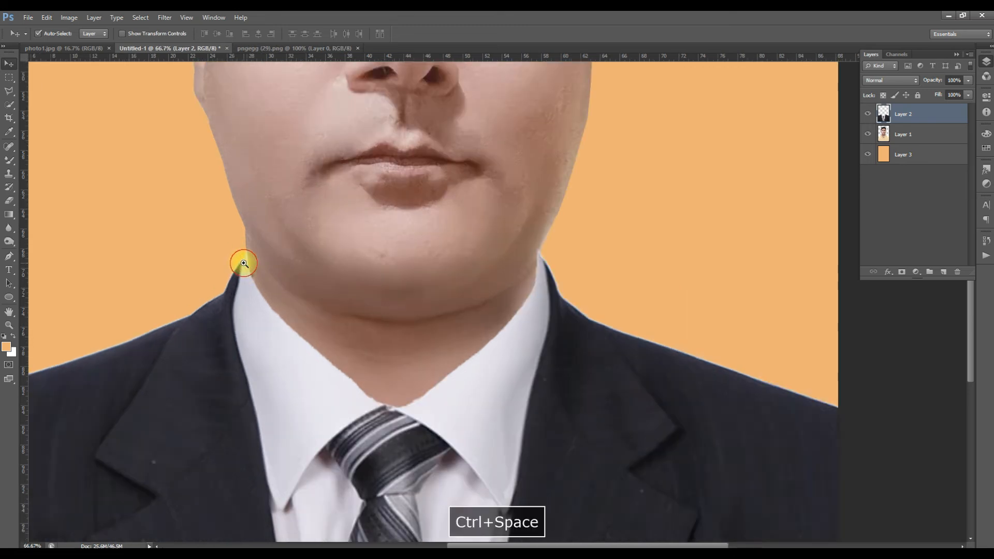
ctrl+click(244, 264)
ctrl+click(237, 265)
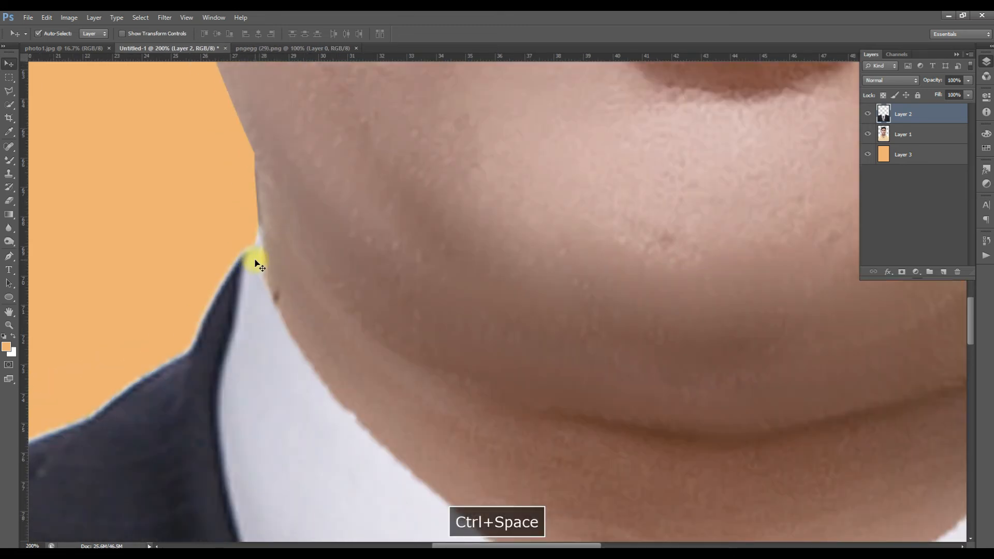
key(p)
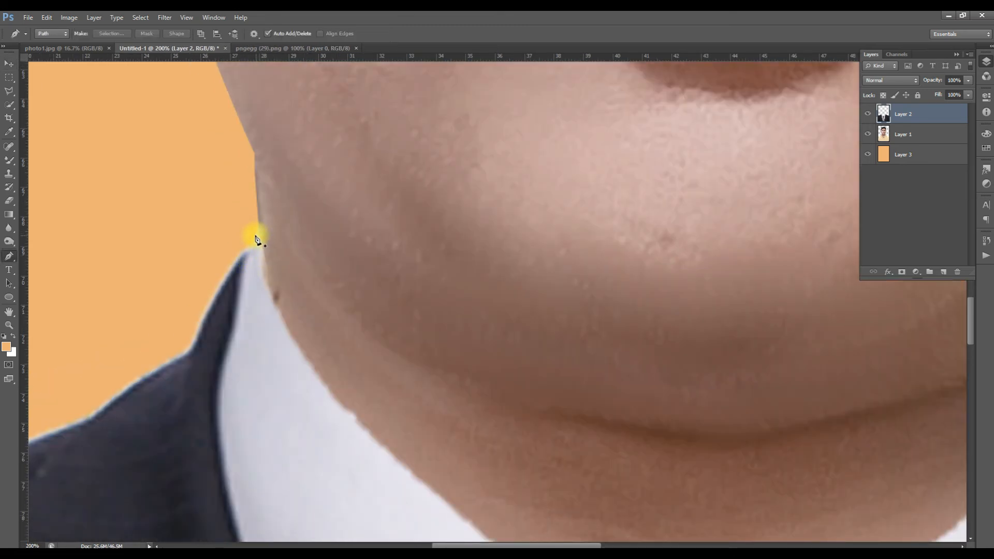
drag(8, 260, 33, 256)
click(265, 281)
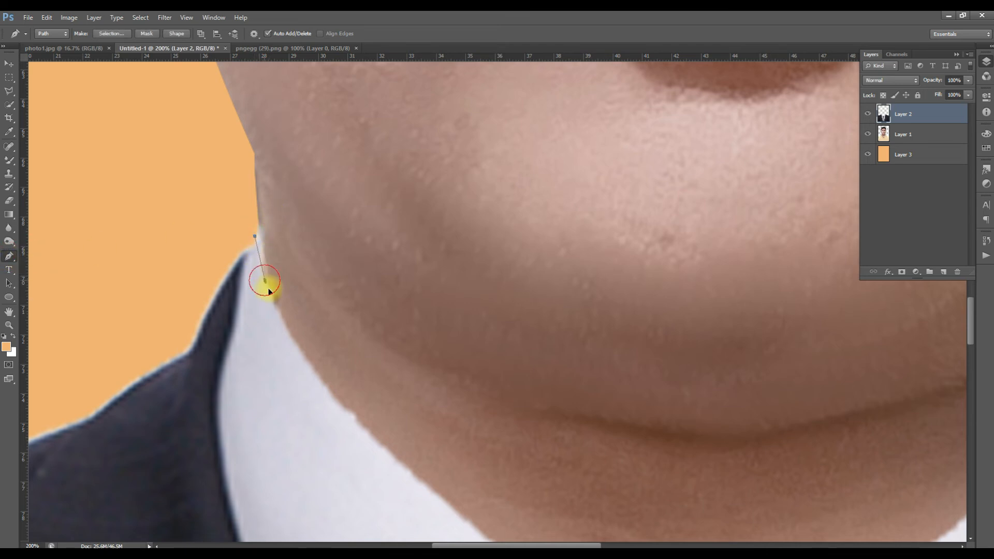
drag(273, 296, 316, 300)
drag(297, 192, 244, 204)
click(245, 204)
key(ctrl+Return)
key(Delete)
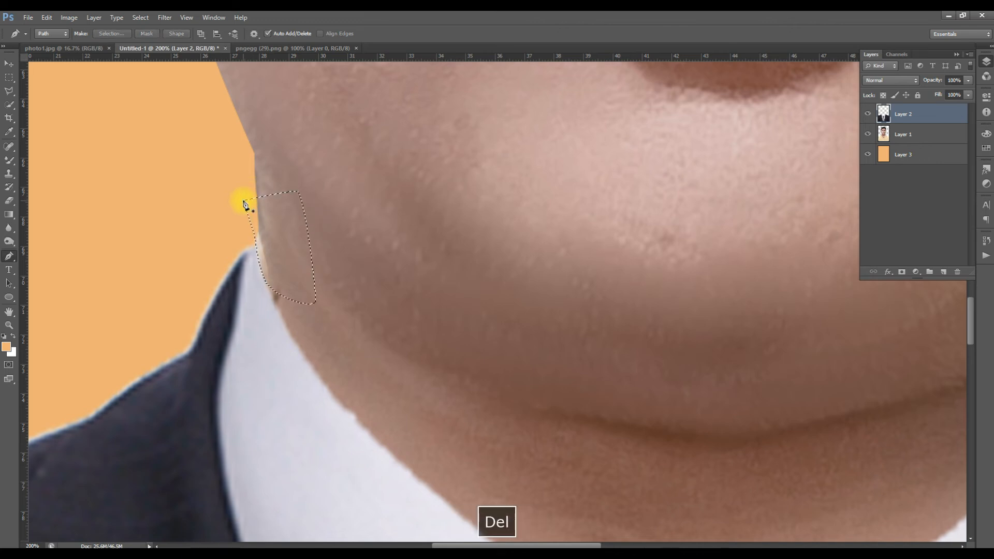
key(m)
click(440, 218)
key(ctrl+space)
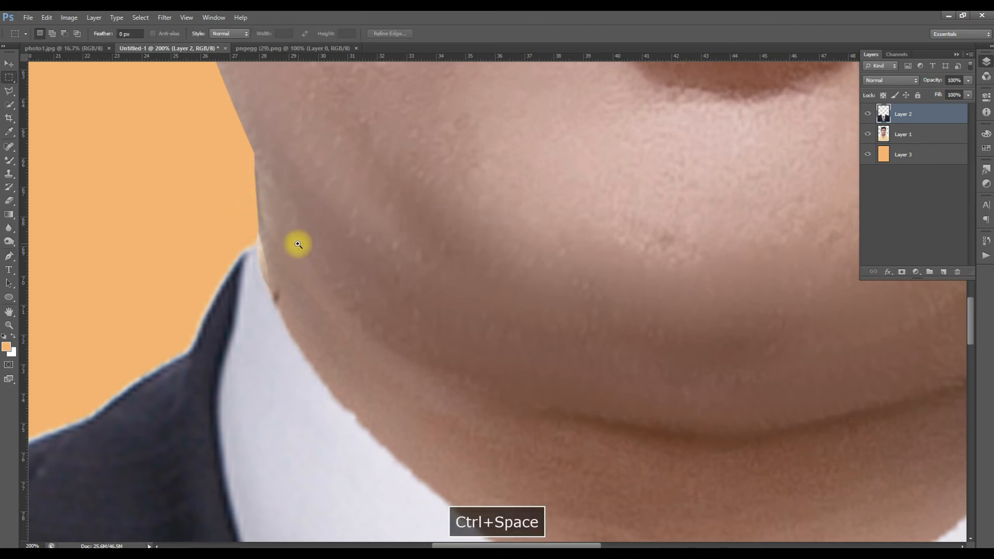
- Clone neighbouring skin over the light strip along the neck edge beside the collar tip on Layer 1 with the Clone Stamp
ctrl+alt+click(298, 245)
ctrl+alt+click(299, 245)
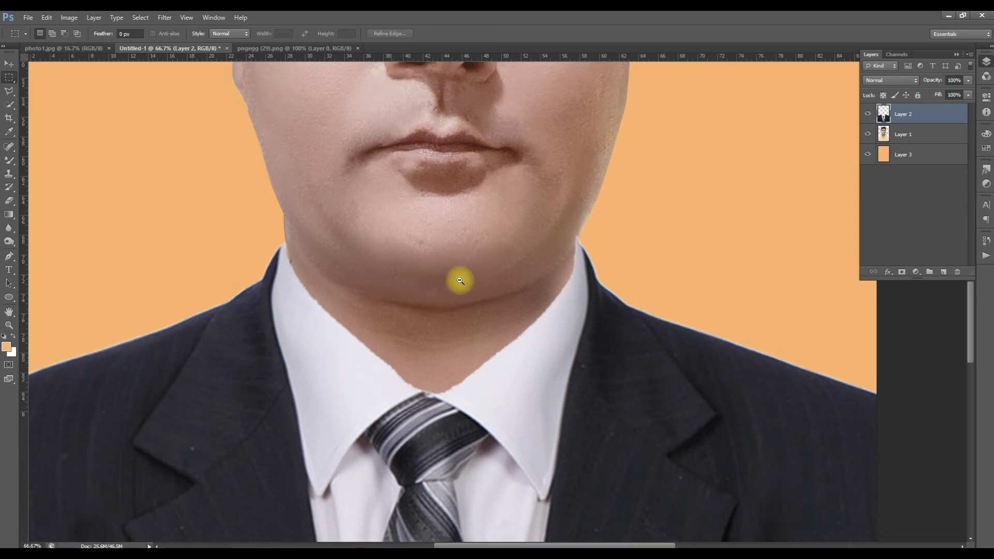
ctrl+click(290, 257)
ctrl+click(291, 257)
ctrl+click(293, 257)
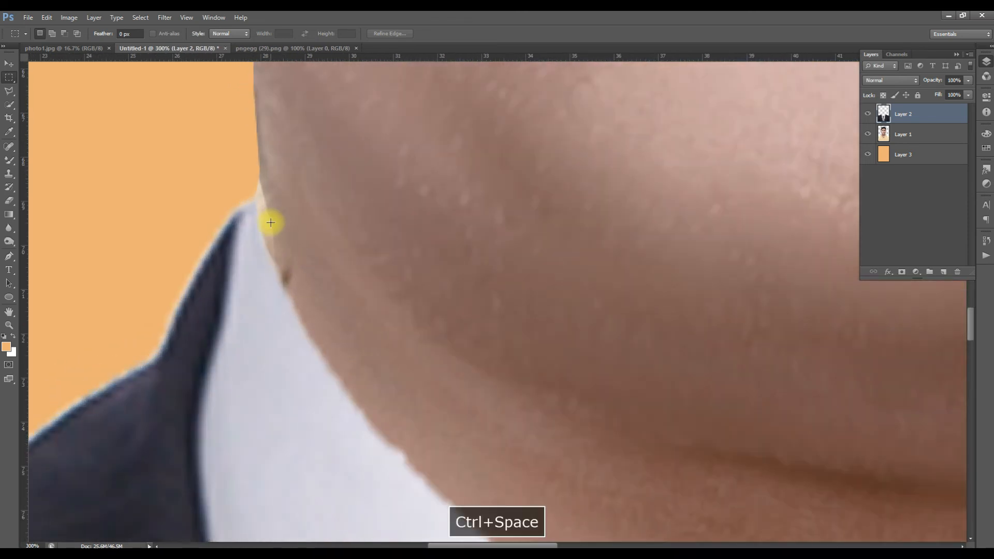
click(895, 134)
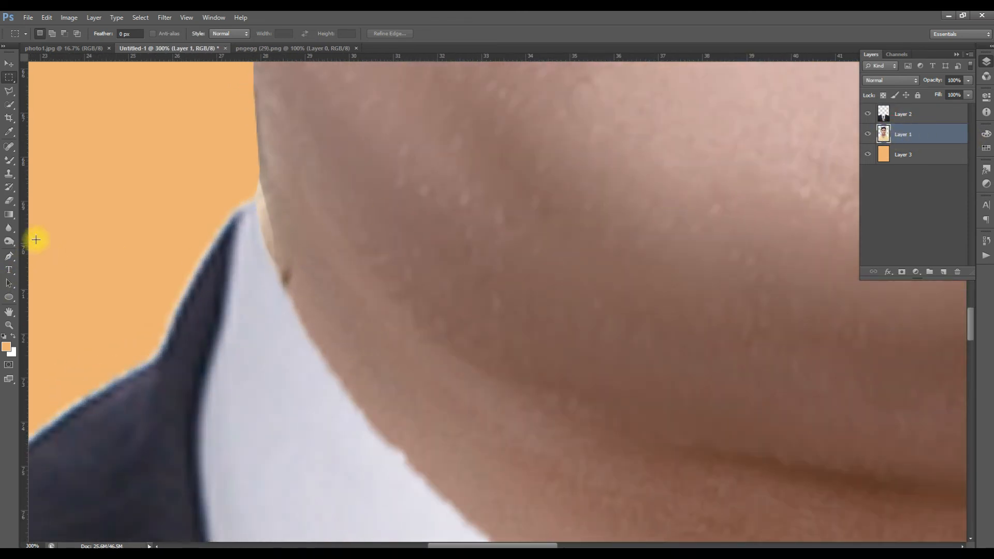
click(11, 172)
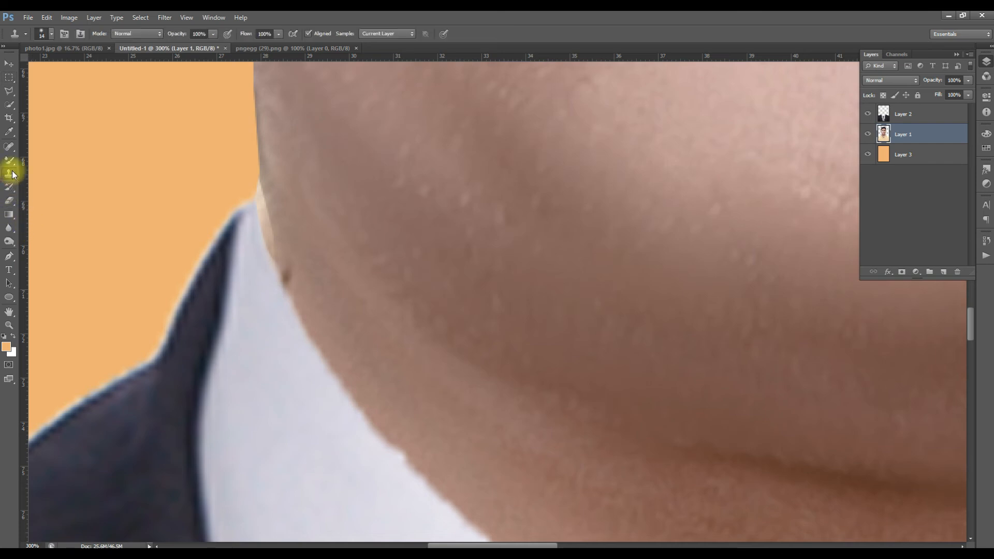
right_click(11, 176)
click(36, 169)
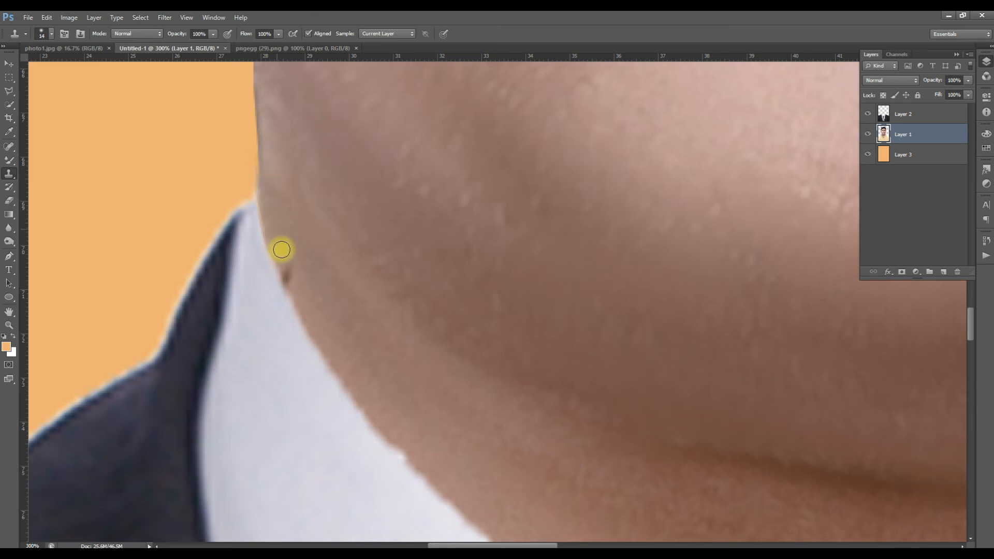
- Outline the opposite collar tip overlapping the jaw with a Pen path, delete that area from suit Layer 2, and deselect
ctrl+alt+click(311, 297)
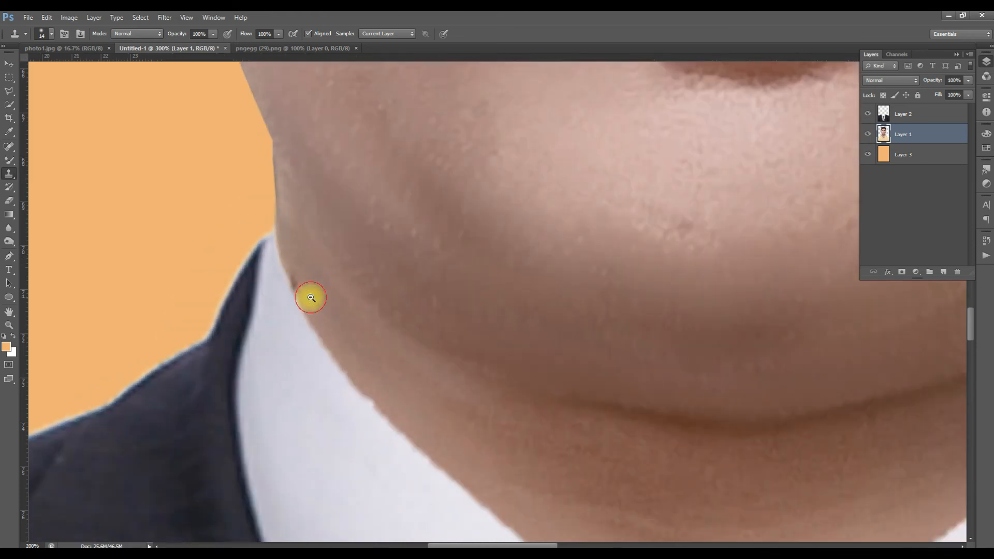
ctrl+alt+click(310, 298)
ctrl+alt+click(310, 298)
ctrl+click(635, 301)
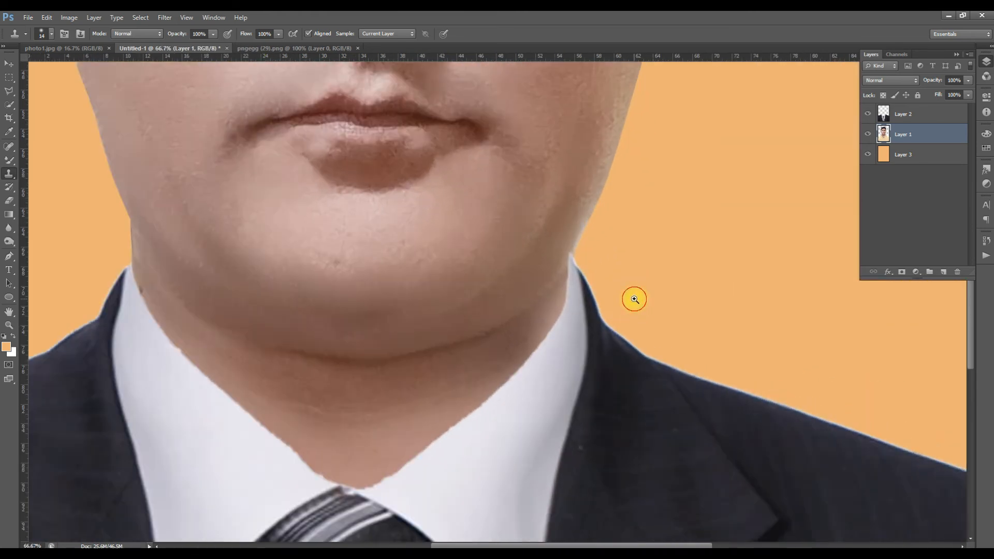
ctrl+click(635, 300)
ctrl+click(634, 299)
ctrl+click(635, 299)
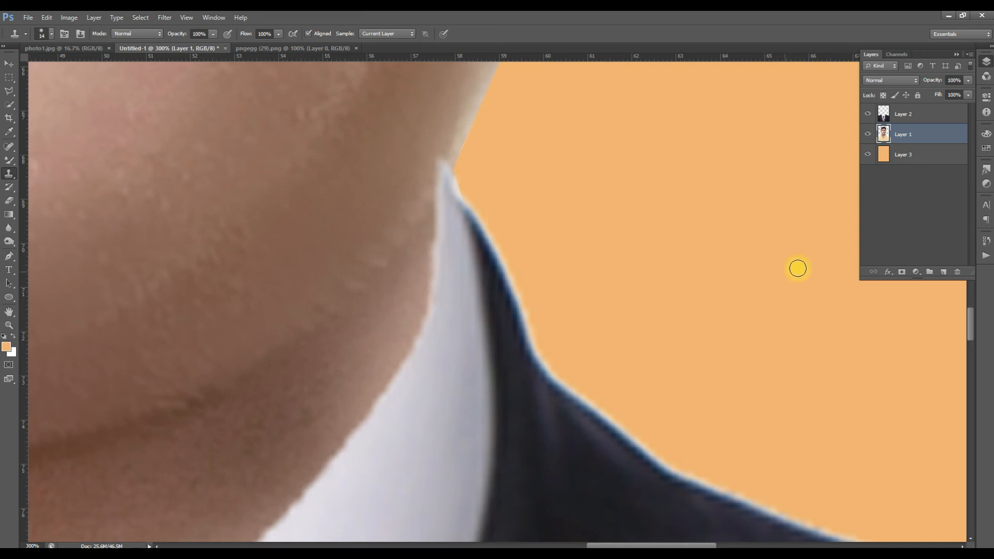
click(924, 115)
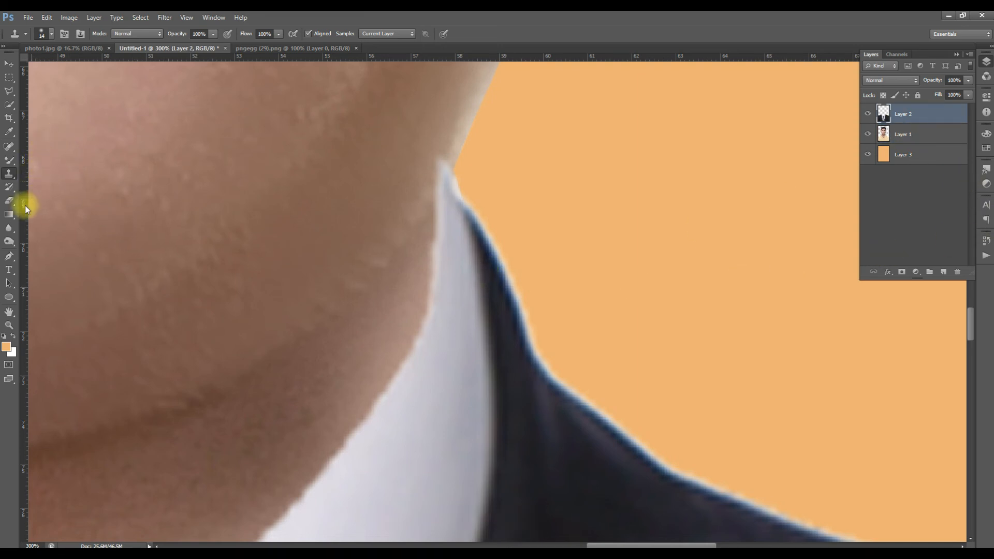
click(9, 256)
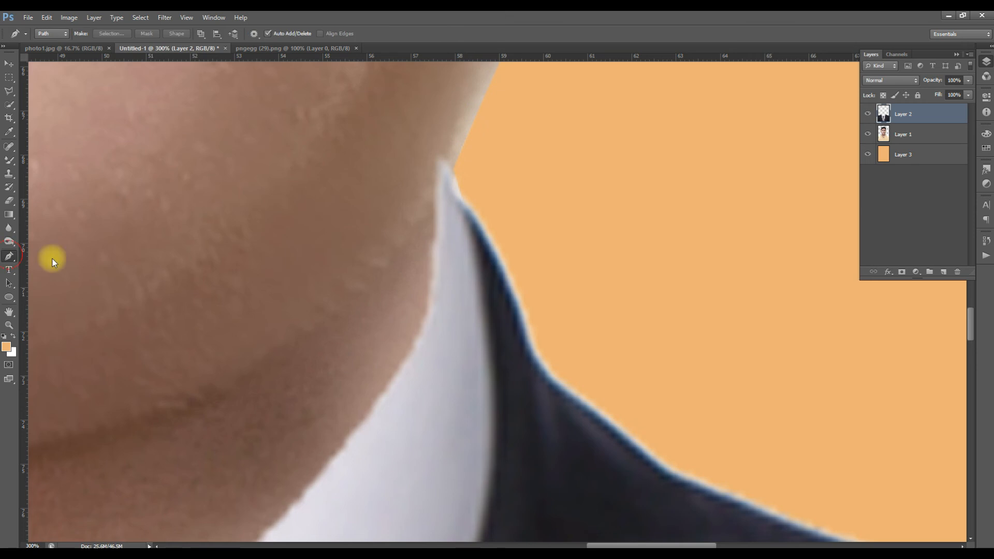
click(455, 174)
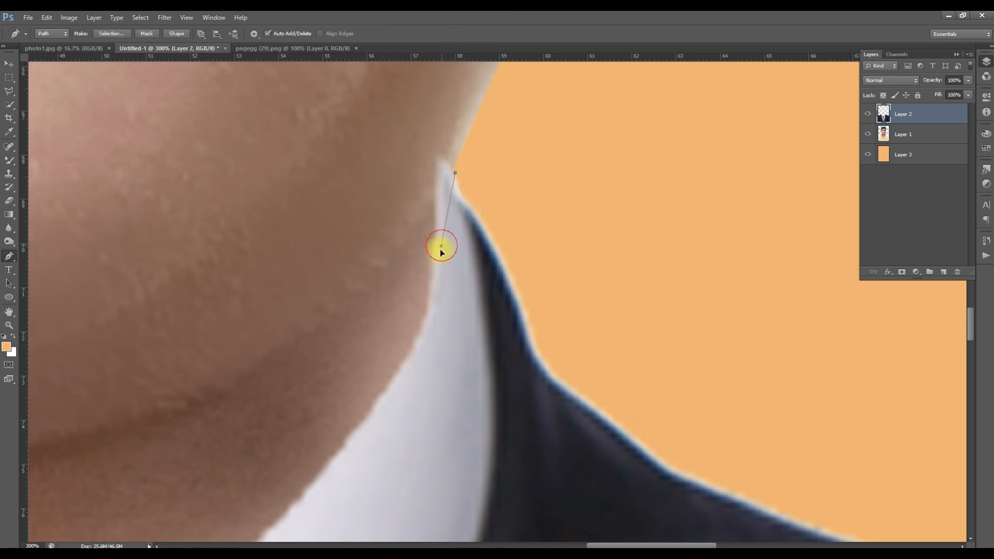
drag(435, 267, 436, 261)
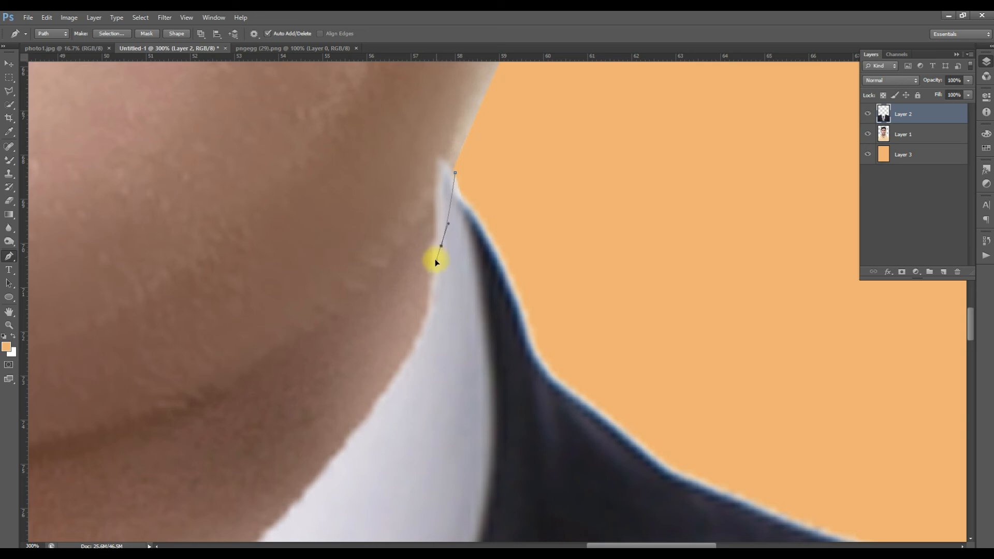
click(411, 316)
click(365, 244)
click(369, 163)
click(392, 138)
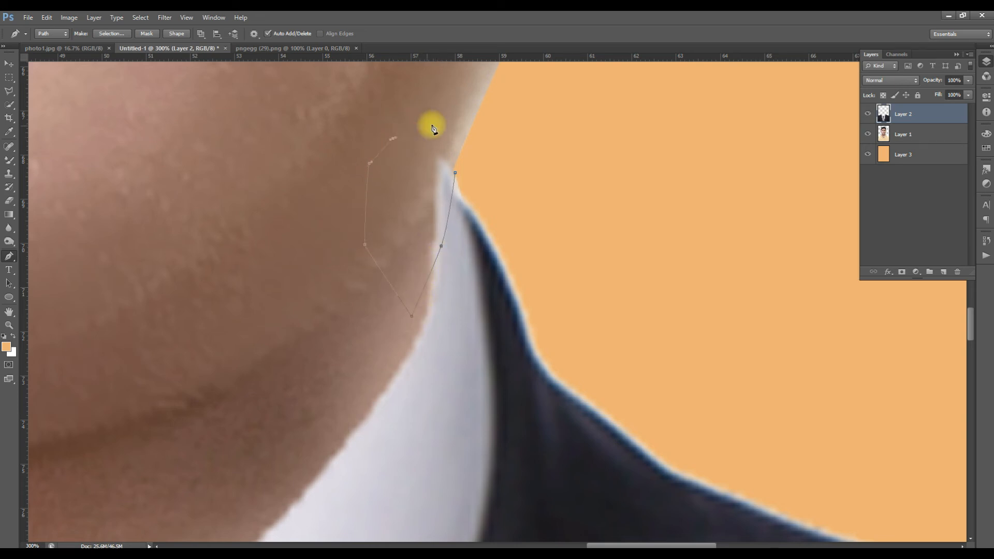
click(463, 143)
click(456, 174)
key(ctrl+Return)
key(Delete)
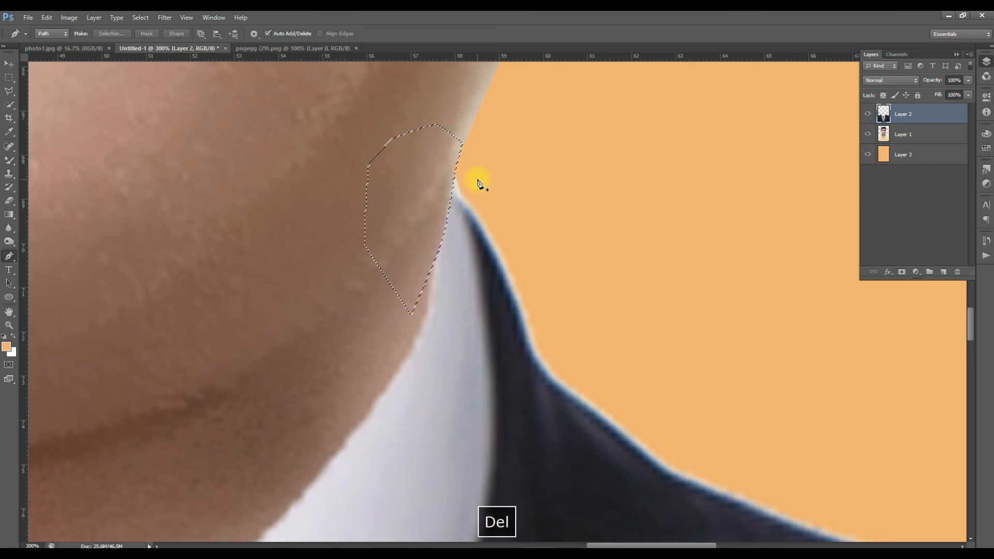
click(503, 191)
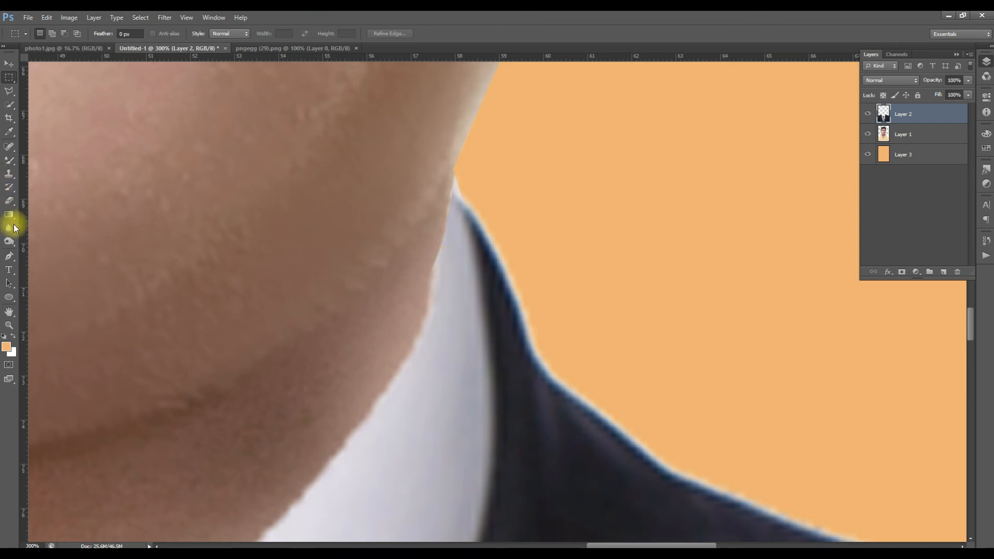
- Trim the jagged collar edge further down that side of the neck using a curved Pen path on Layer 2, and deselect
click(9, 255)
click(448, 195)
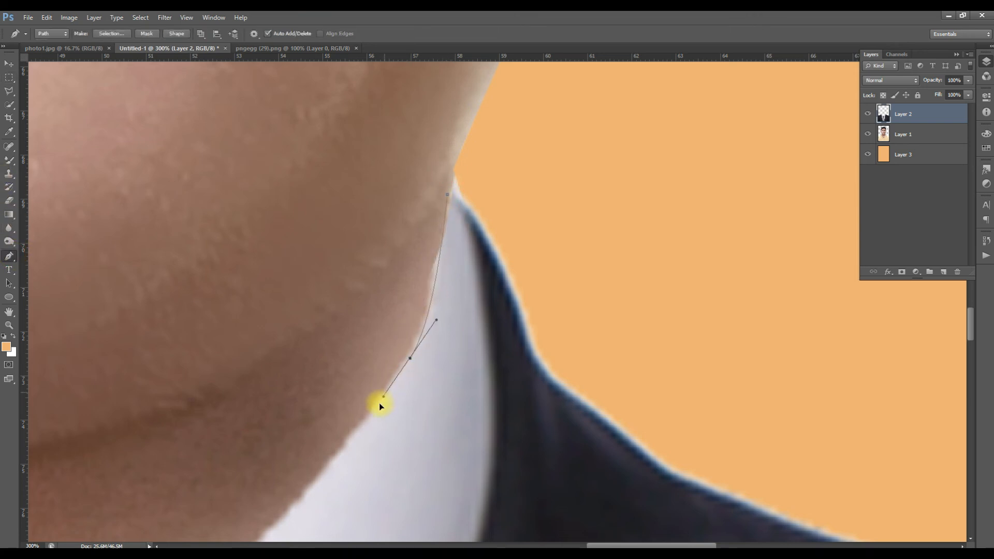
drag(374, 407, 375, 407)
drag(306, 478, 251, 418)
drag(293, 197, 413, 151)
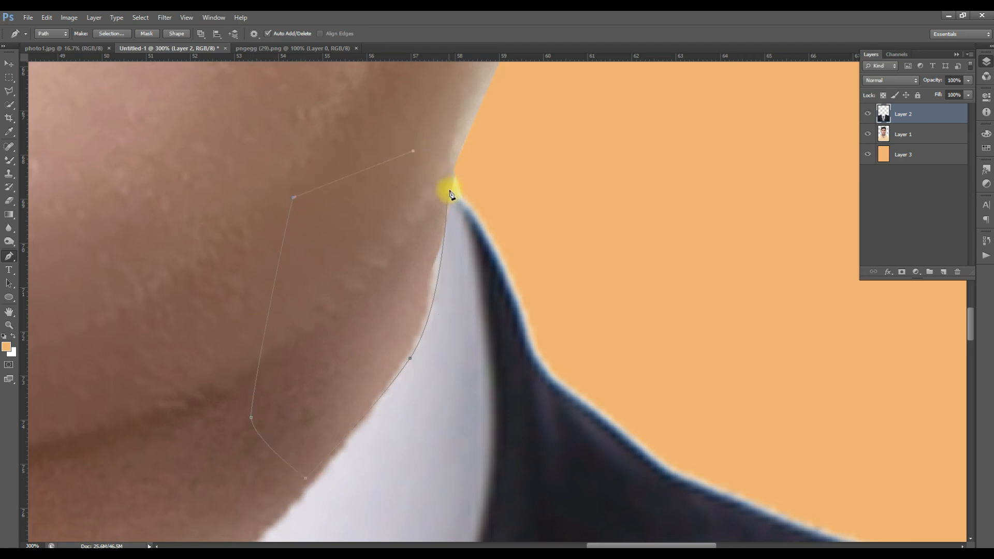
drag(449, 194, 456, 194)
key(ctrl+Return)
key(Delete)
key(m)
click(525, 185)
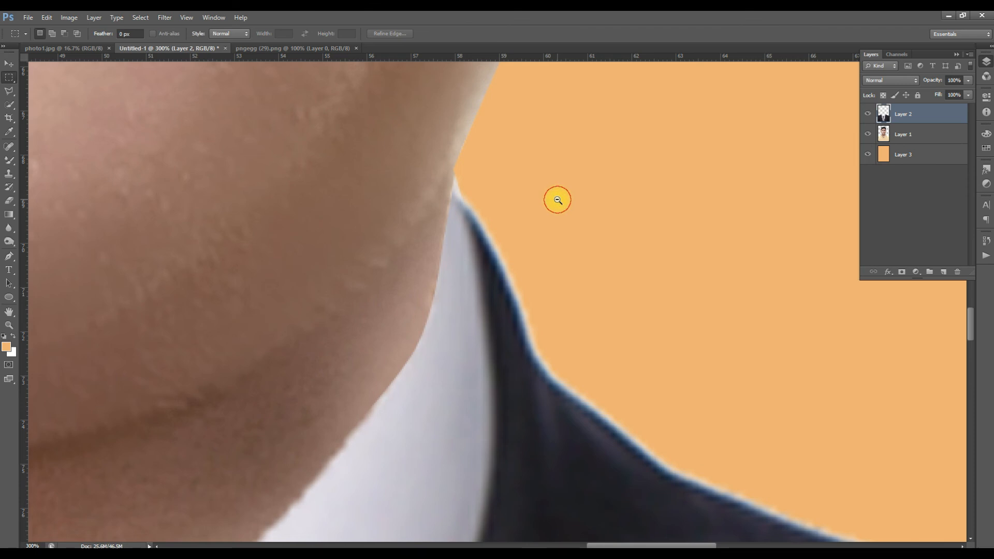
- Scale Layers 1 and 2 together to about 104.5% with Free Transform and shift them up to fill the canvas down to its lower edge
alt+click(556, 200)
alt+click(557, 199)
alt+click(557, 200)
alt+click(557, 200)
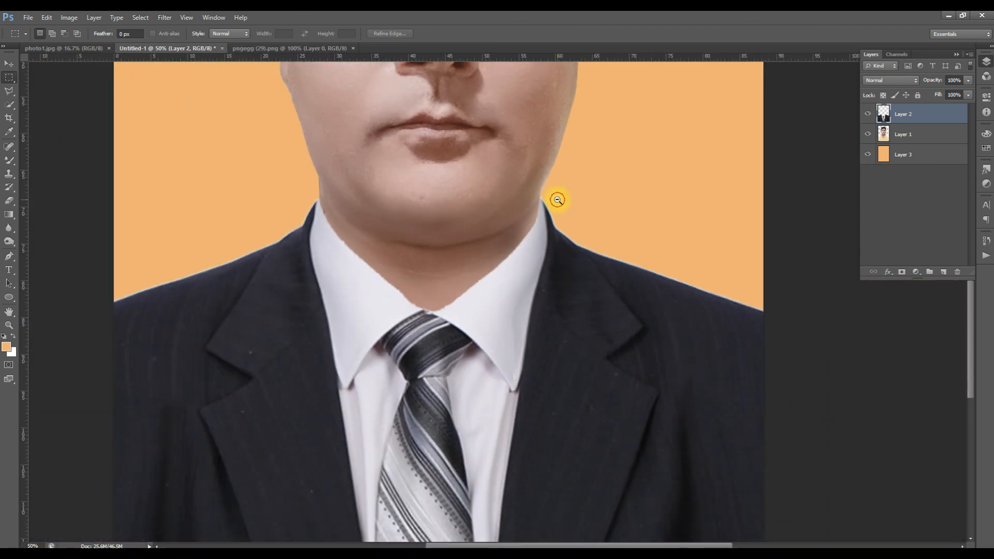
alt+click(557, 200)
alt+click(557, 200)
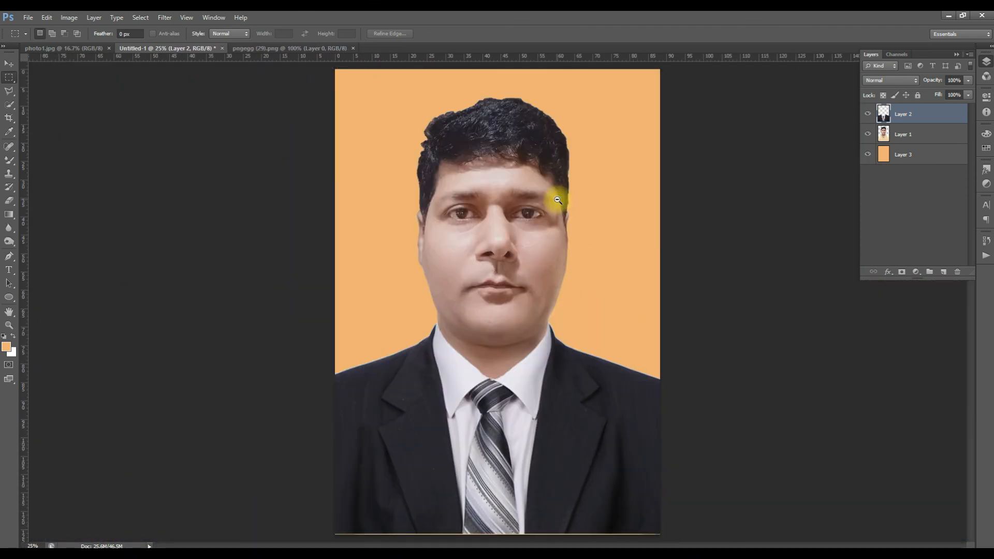
ctrl+alt+click(558, 200)
key(v)
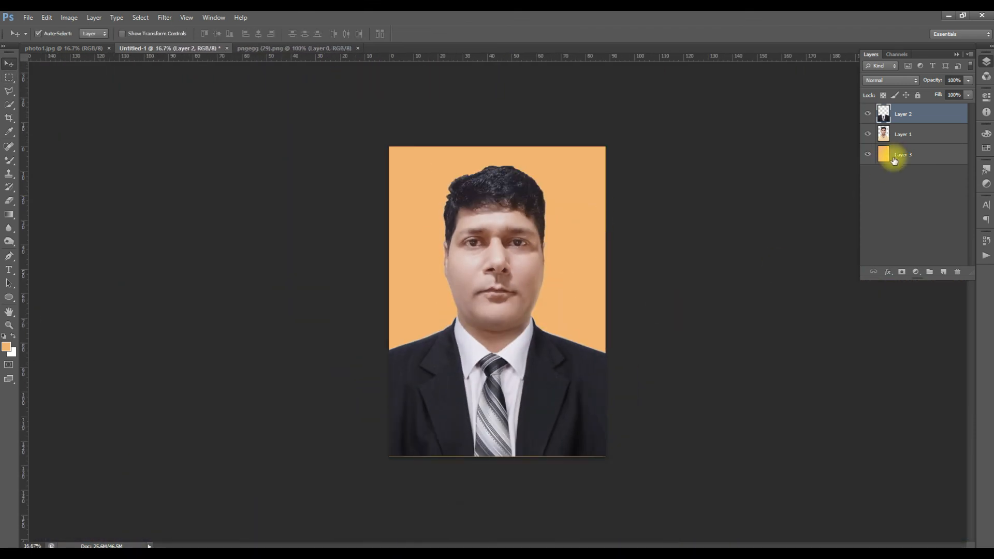
ctrl+click(920, 134)
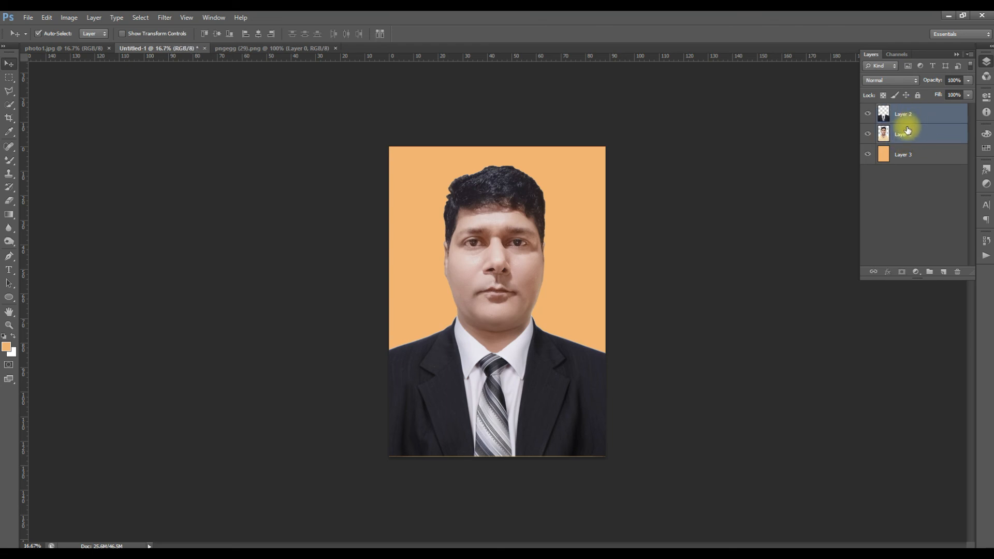
key(ctrl+t)
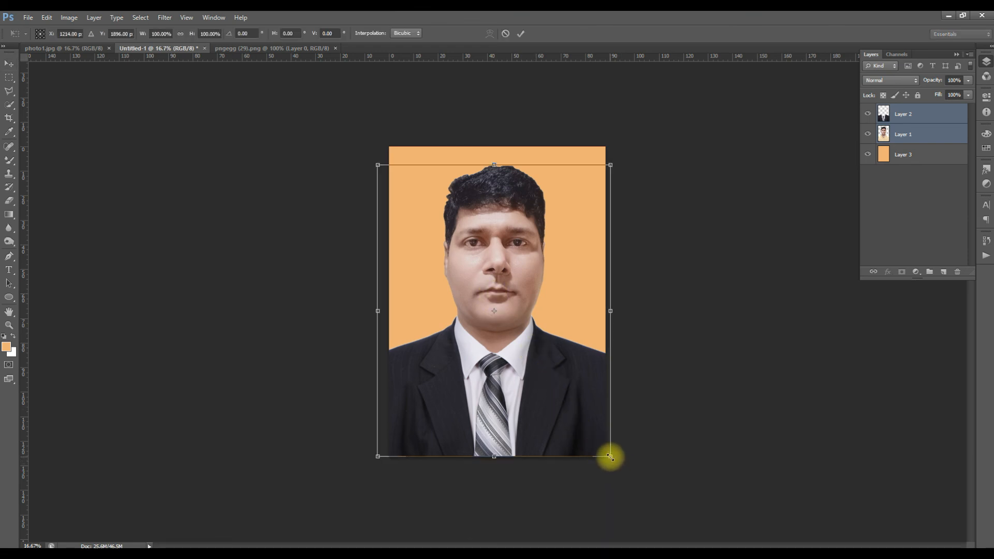
drag(610, 457, 616, 464)
drag(568, 413, 567, 406)
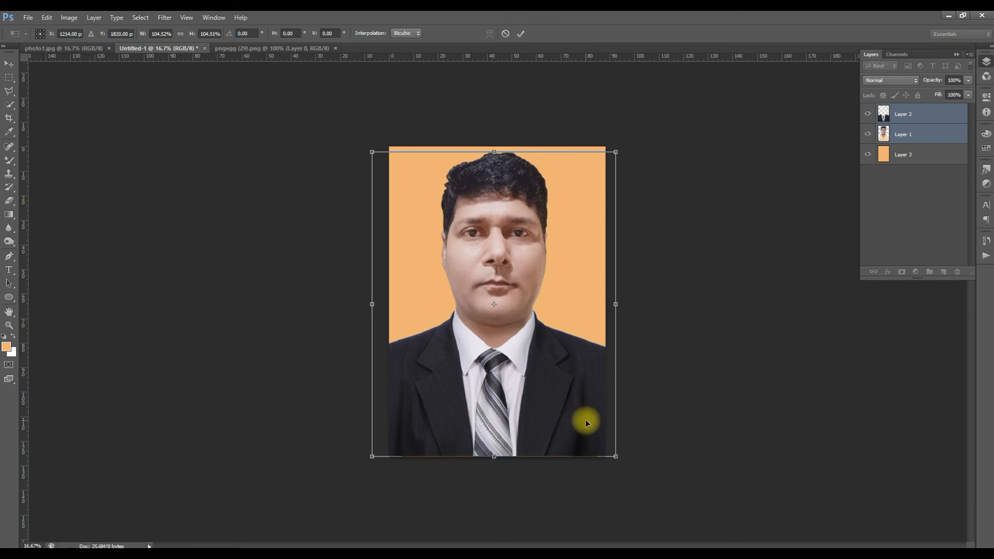
key(Return)
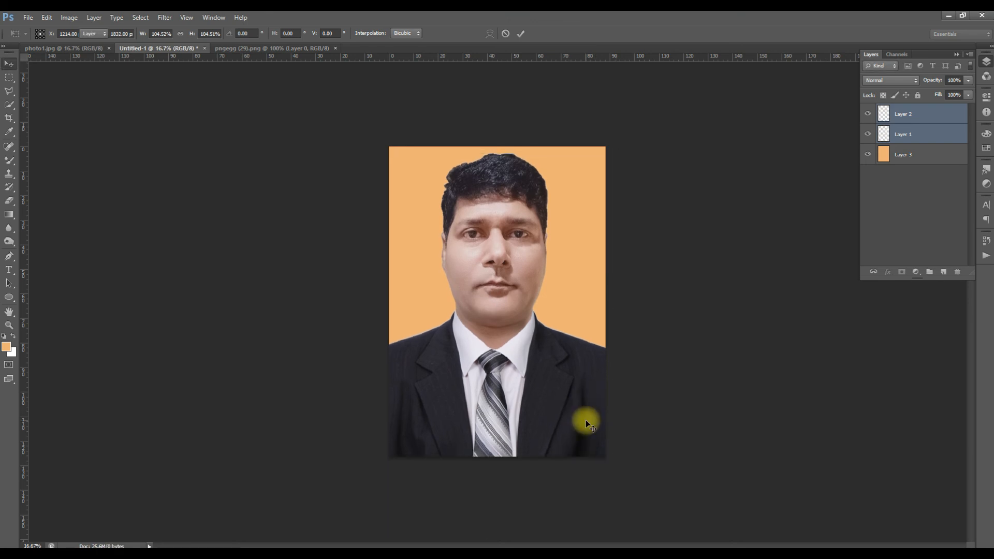
click(644, 347)
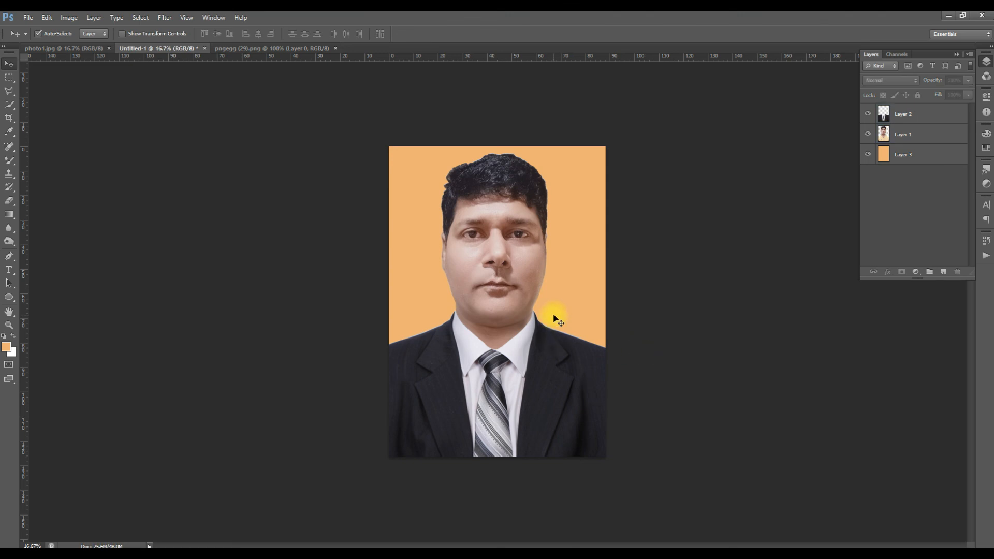
- Apply Brightness/Contrast to the portrait on Layer 1 with brightness 23 and slightly raised contrast
key(ctrl+space)
click(528, 246)
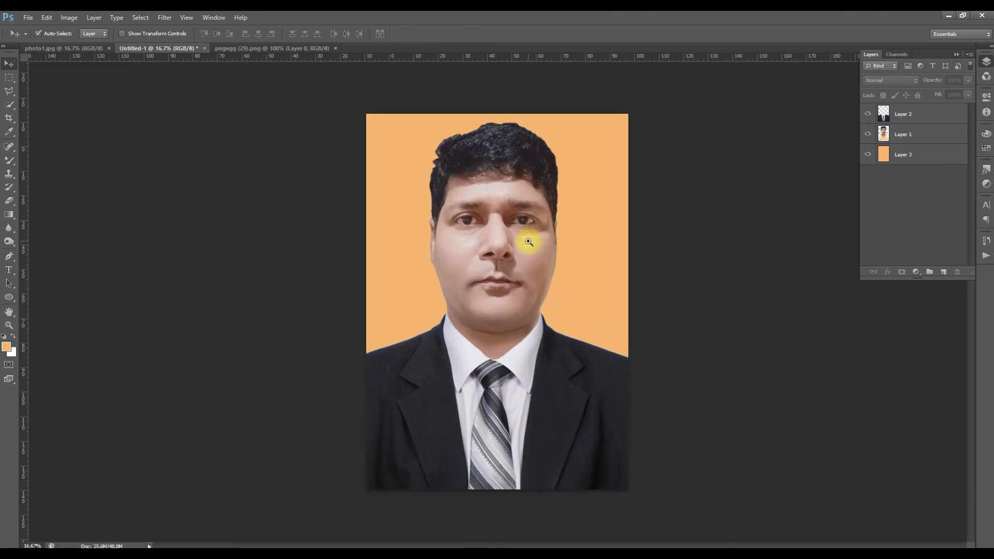
click(489, 123)
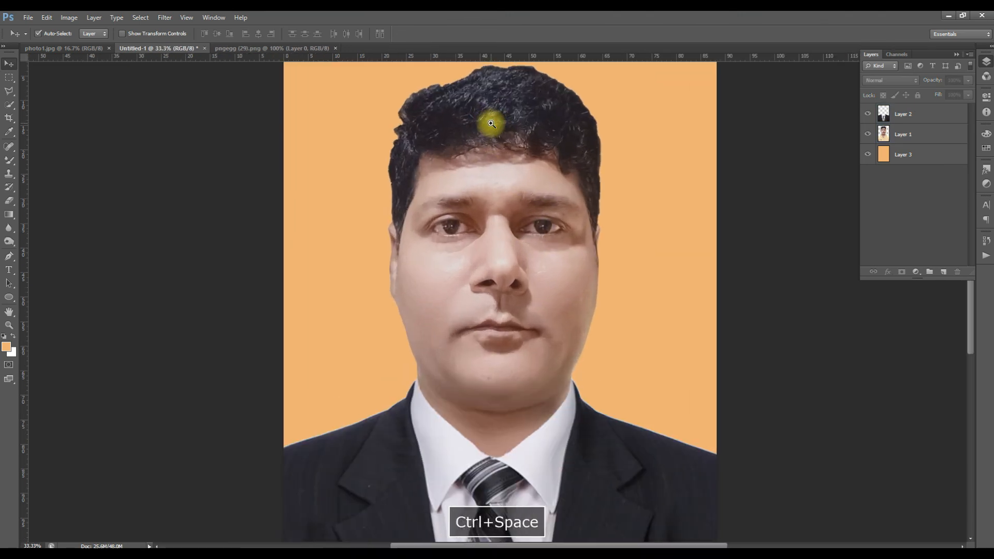
click(550, 294)
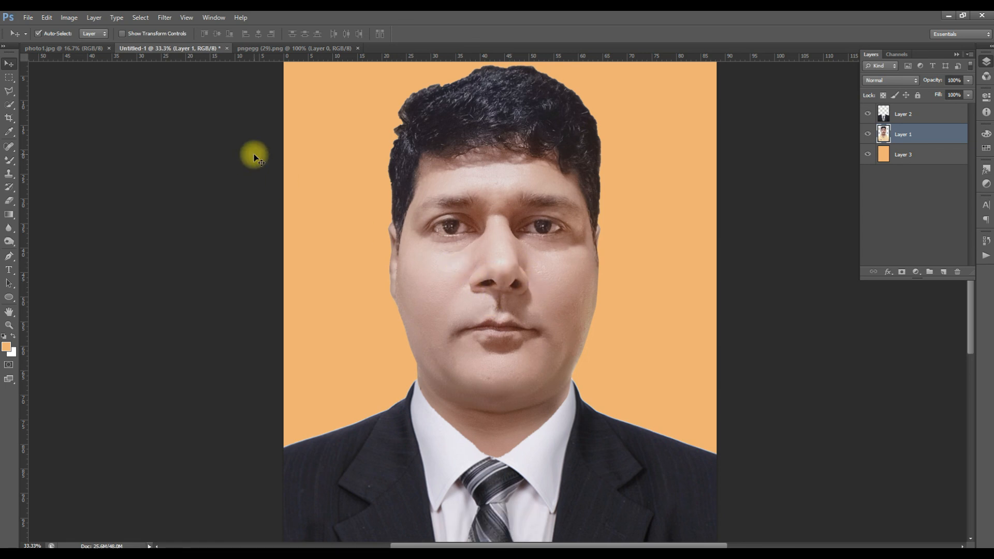
click(62, 17)
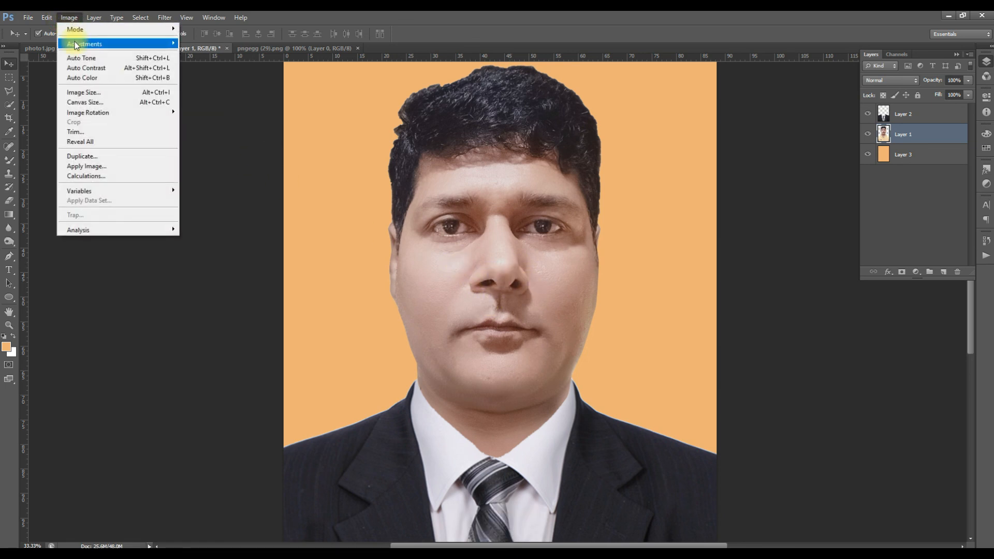
mouse_move(75, 41)
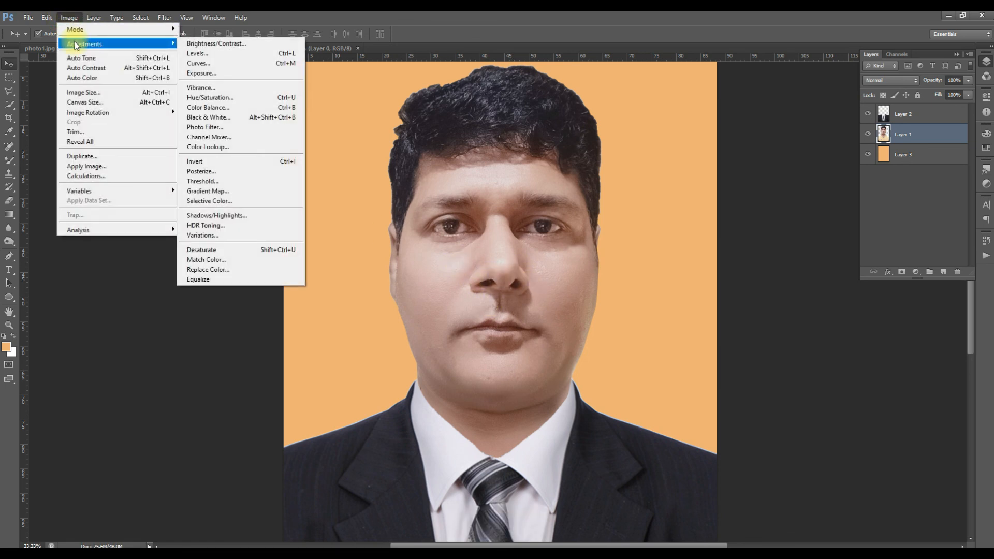
click(228, 48)
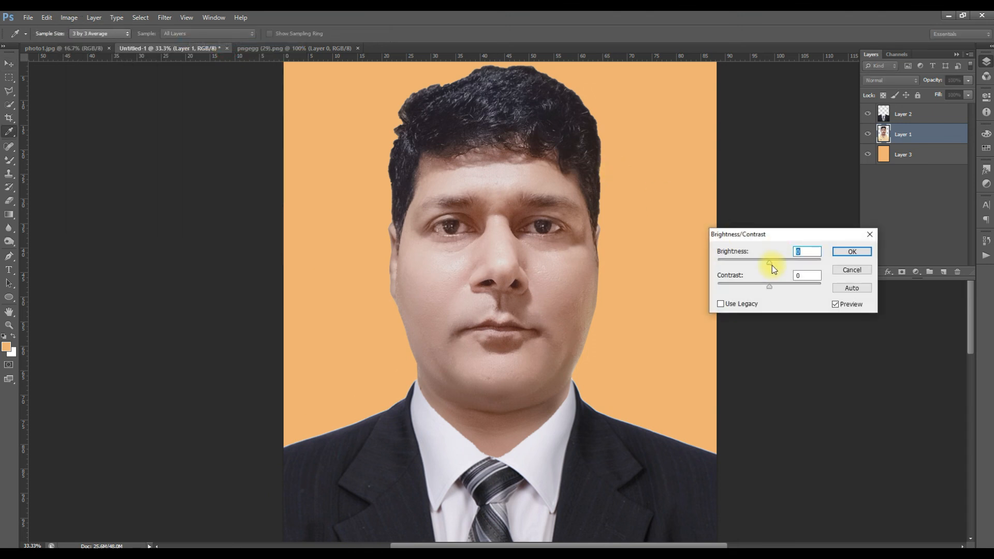
drag(772, 263, 775, 264)
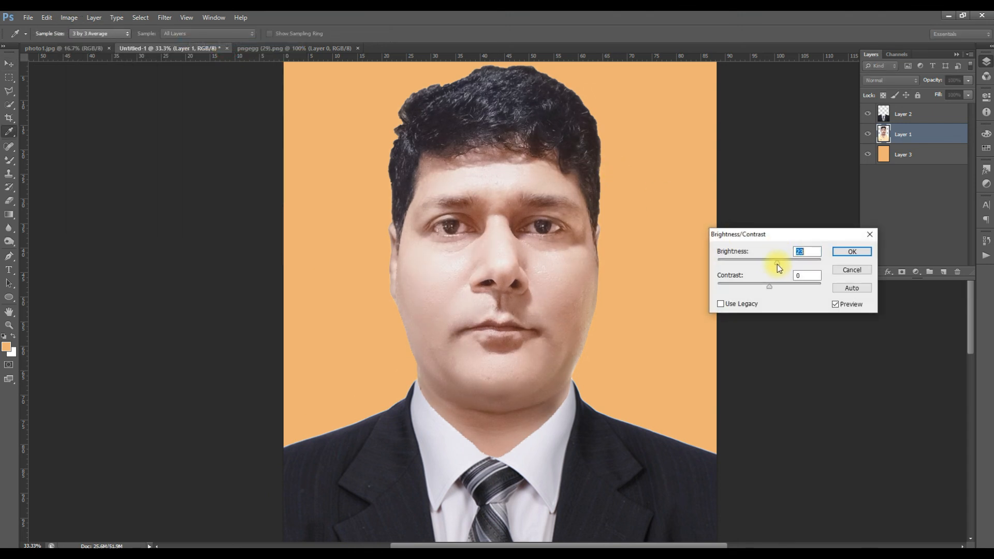
drag(770, 286, 775, 286)
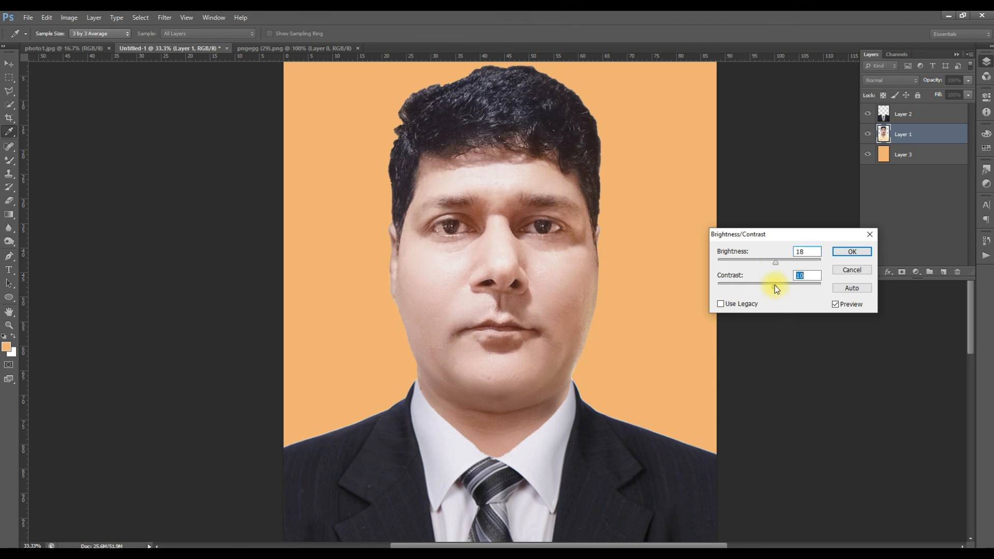
click(850, 252)
key(v)
key(ctrl+space)
ctrl+alt+click(552, 254)
ctrl+alt+click(551, 254)
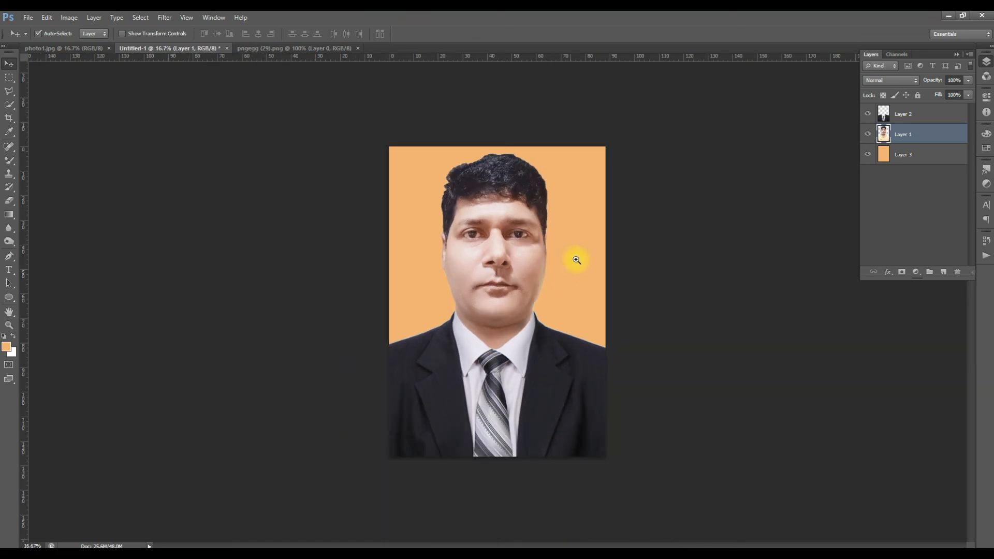
key(ctrl+space)
ctrl+click(610, 266)
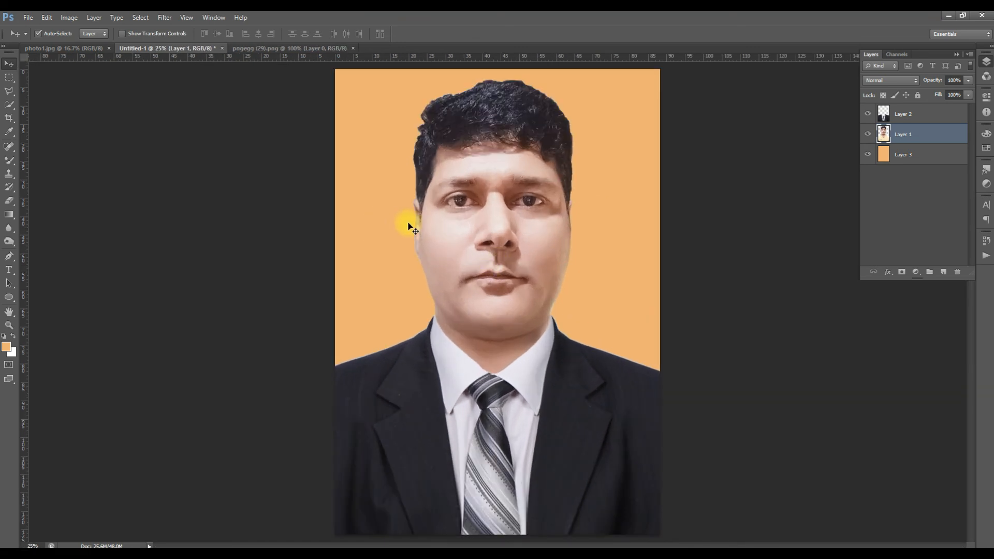
- Apply Color Balance to the portrait on Layer 1 with midtone levels of +1, +8 and +11, preserving luminosity
click(69, 18)
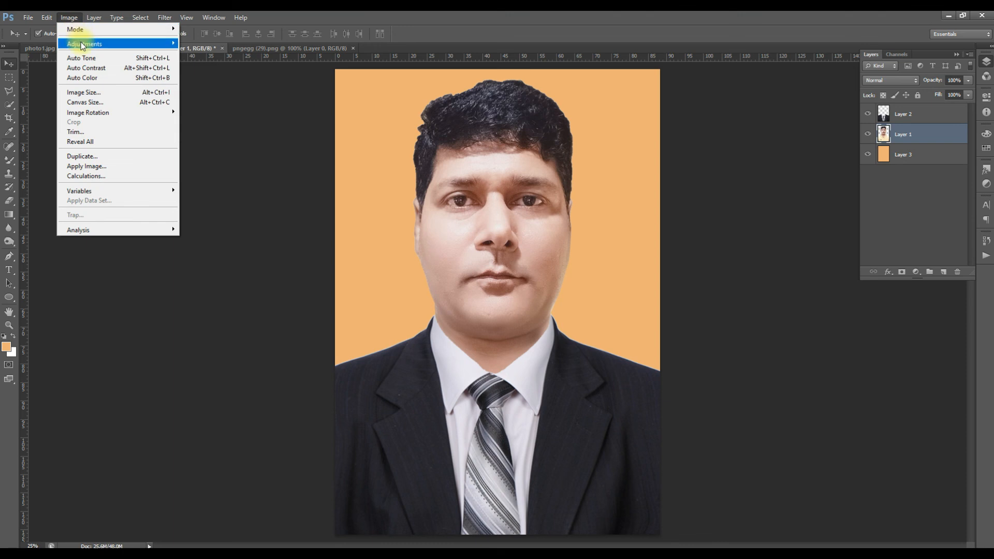
mouse_move(83, 44)
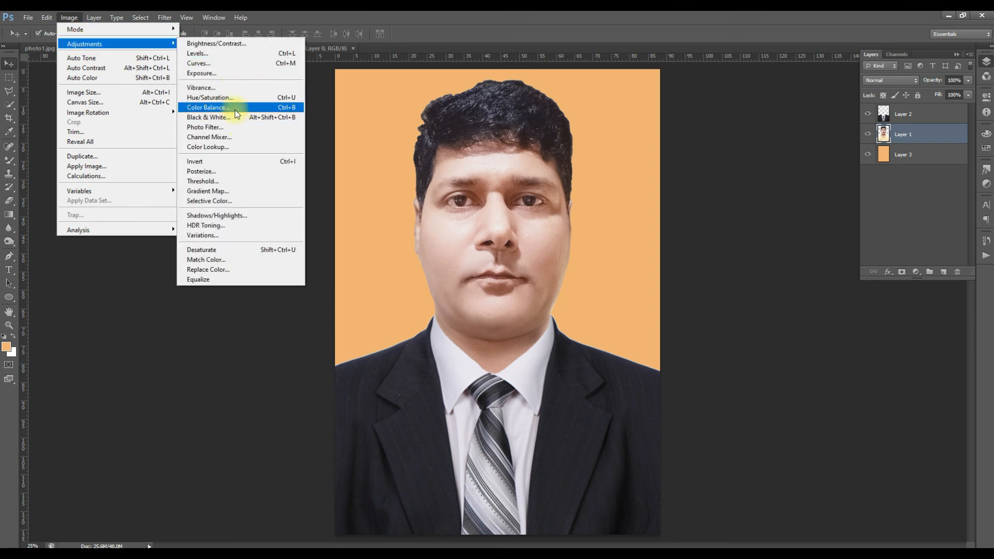
click(235, 109)
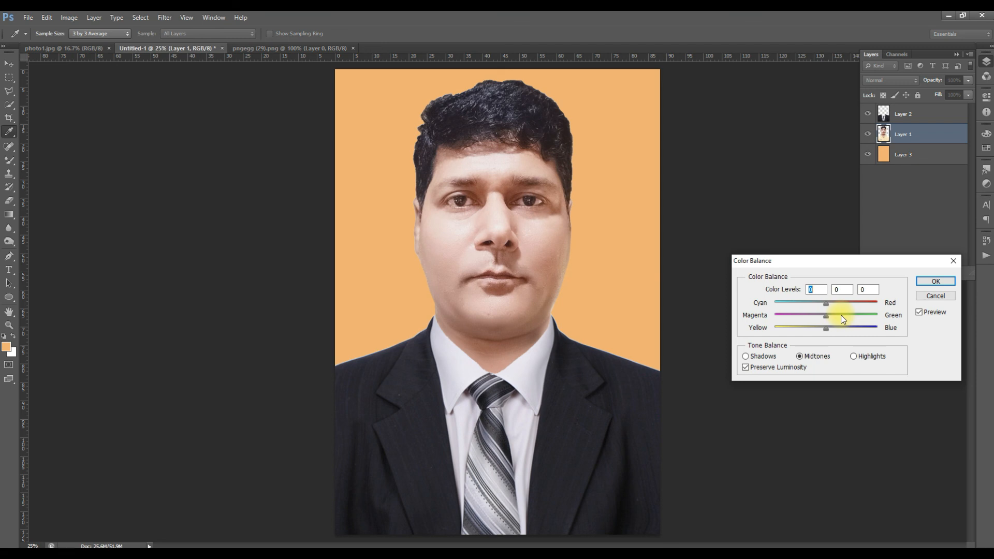
drag(826, 327, 833, 328)
click(831, 328)
click(830, 316)
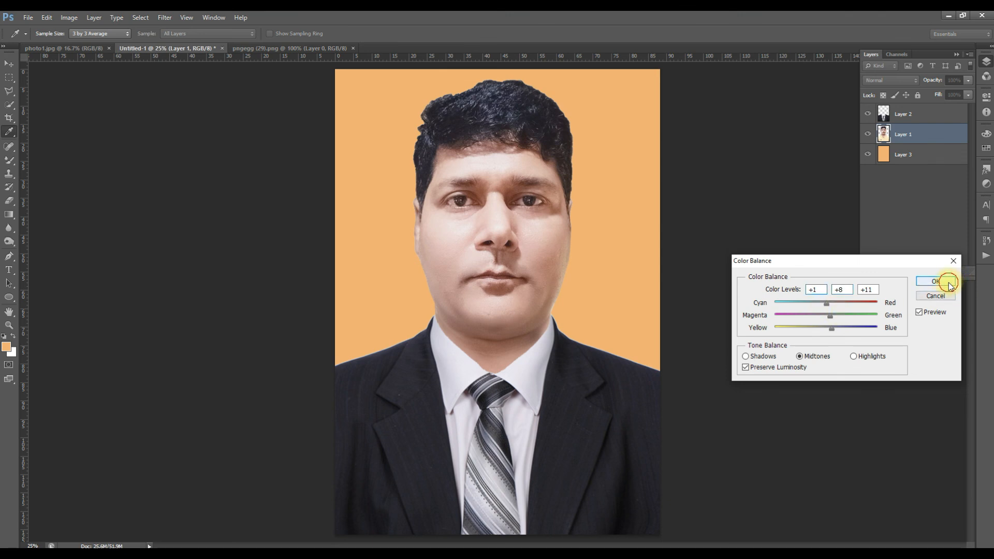
click(936, 281)
- Arrange the original photo1.jpg and the edited Untitled-1 side by side, and clear the rectangular selection on the original photo
key(ctrl+minus)
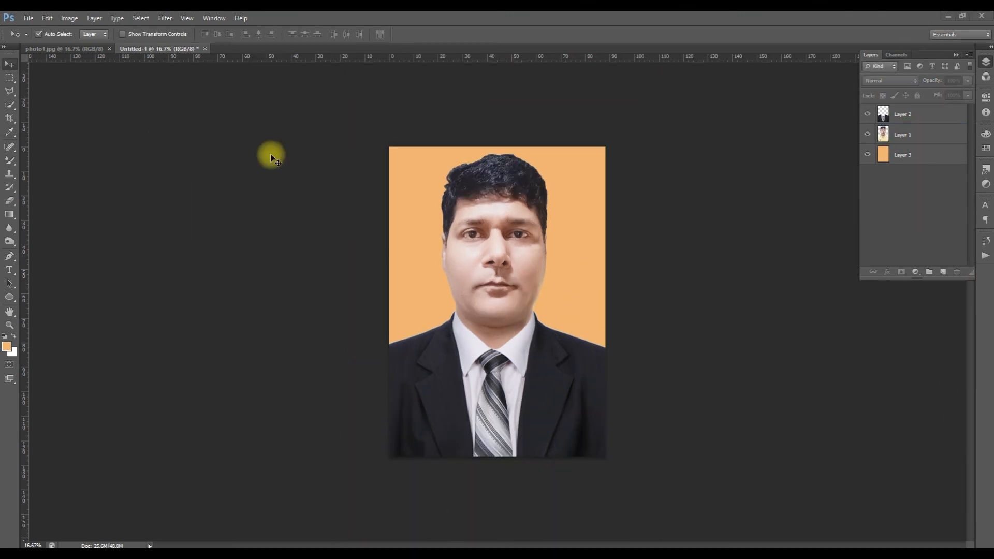
key(space)
click(75, 48)
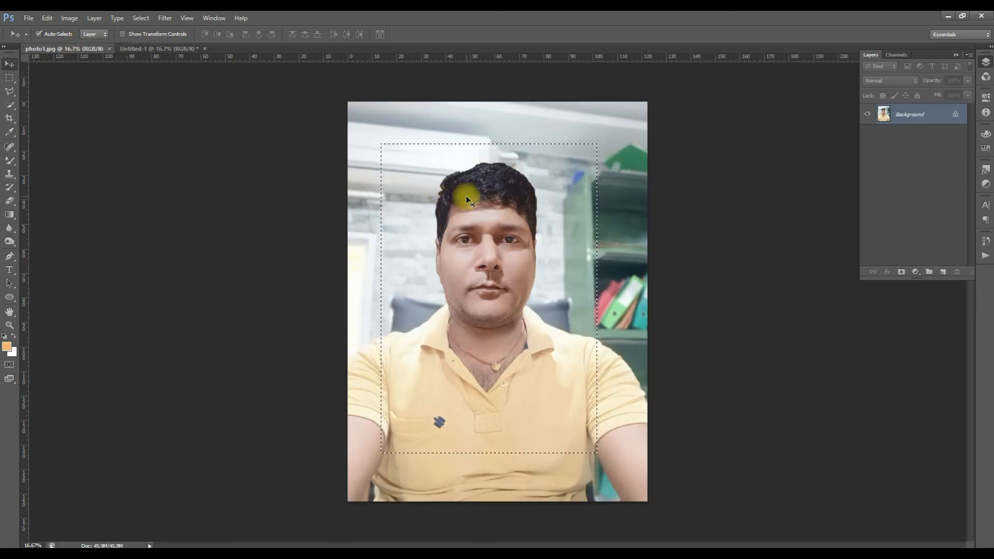
click(215, 18)
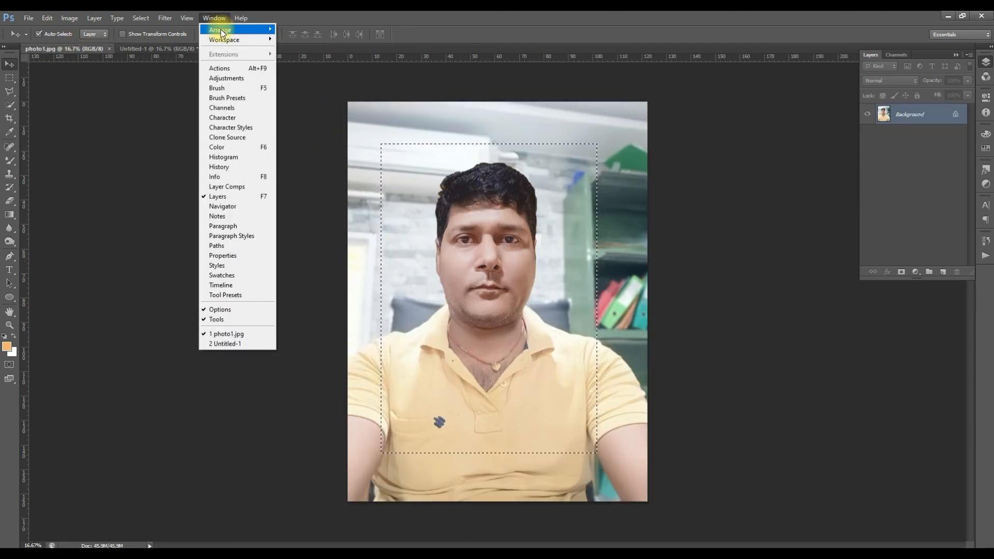
mouse_move(222, 33)
click(305, 58)
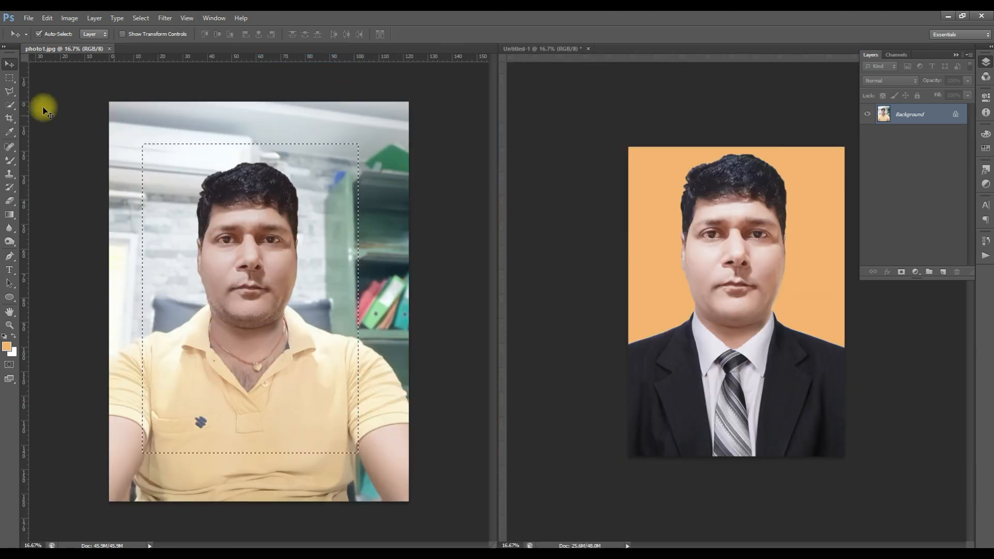
click(9, 77)
click(739, 268)
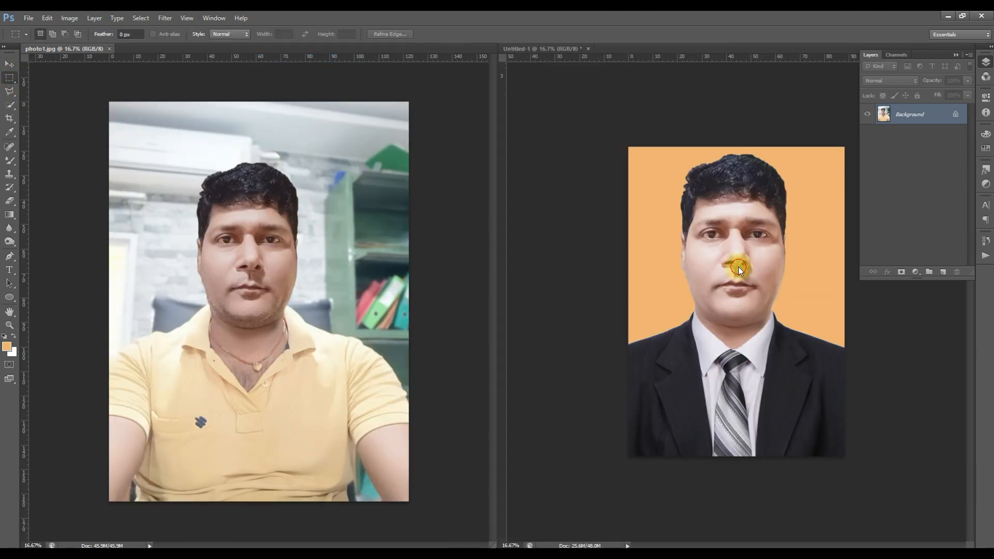
- Collapse the layer list out of the way and compare the original photo with the finished suit portrait
ctrl+click(739, 265)
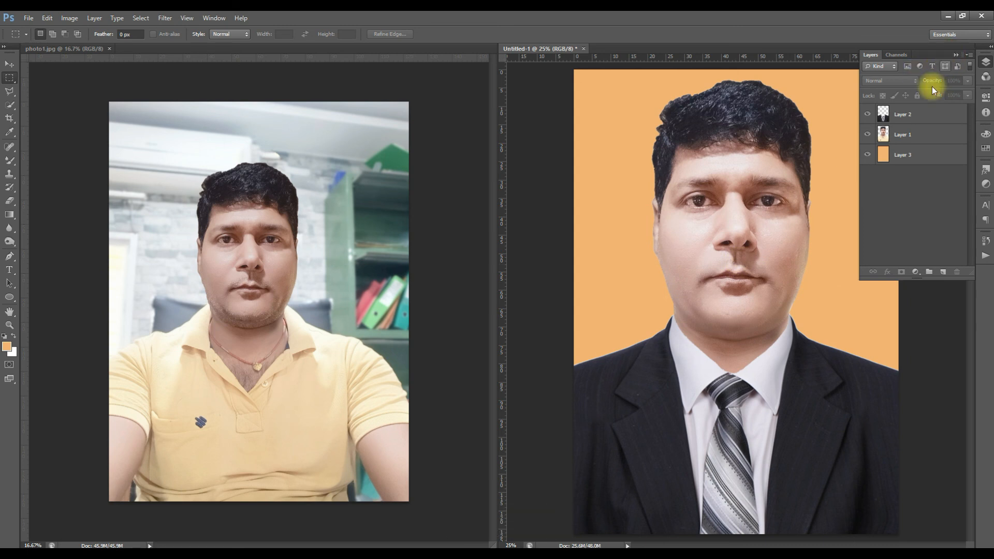
click(955, 54)
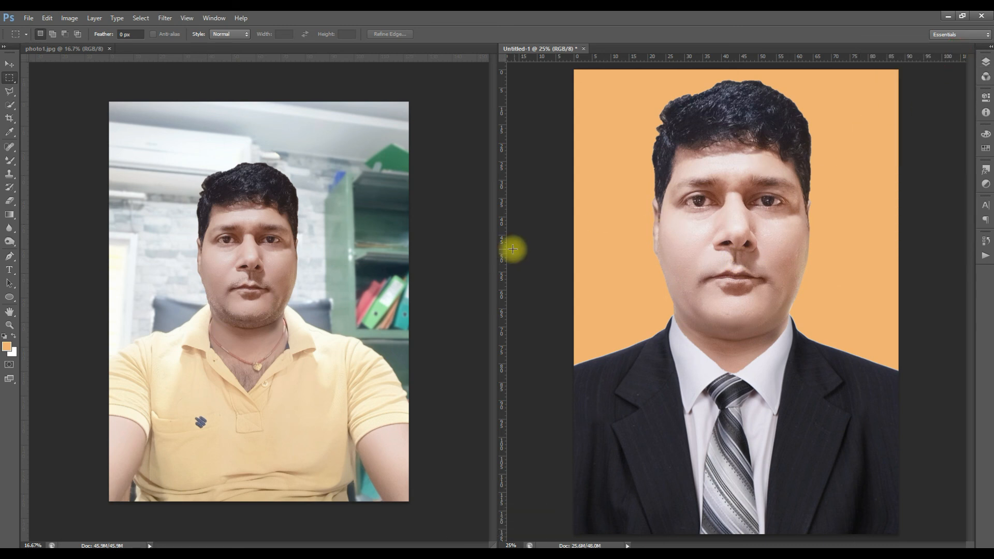
ctrl+click(326, 259)
ctrl+click(326, 259)
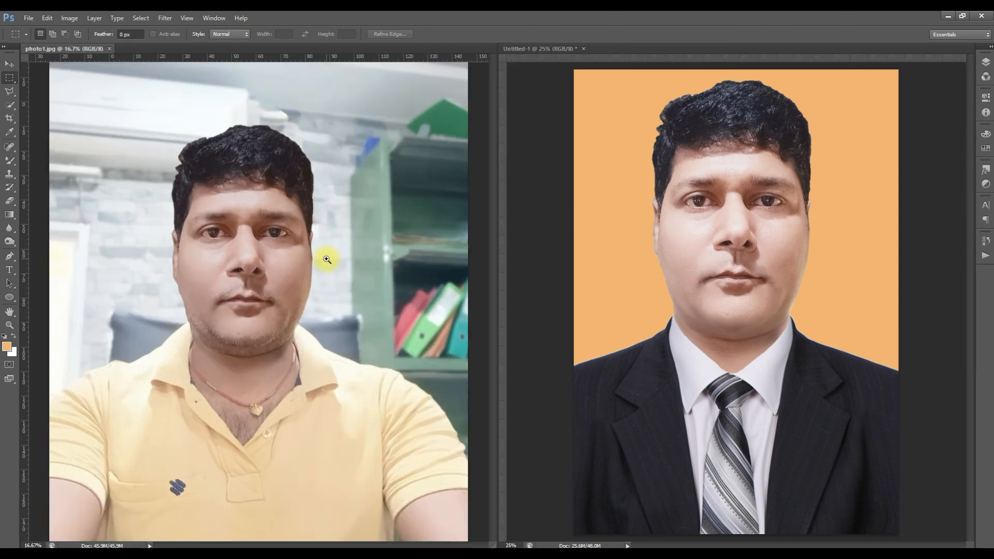
ctrl+alt+click(327, 259)
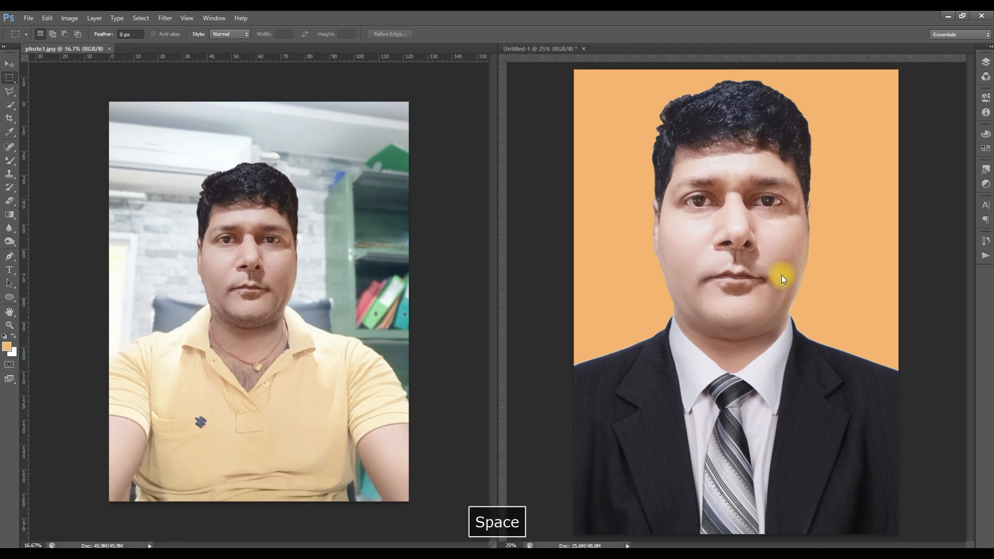
click(792, 266)
ctrl+alt+click(792, 266)
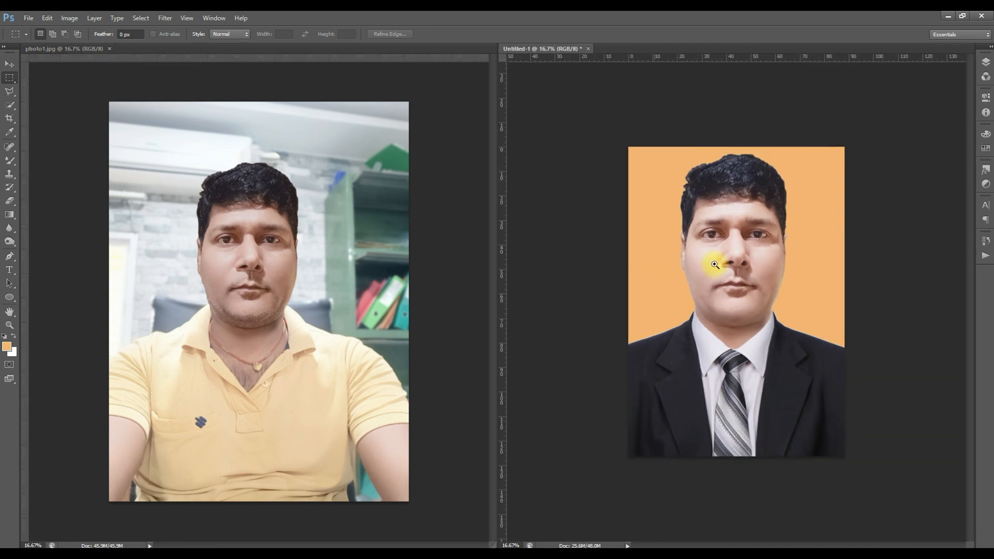